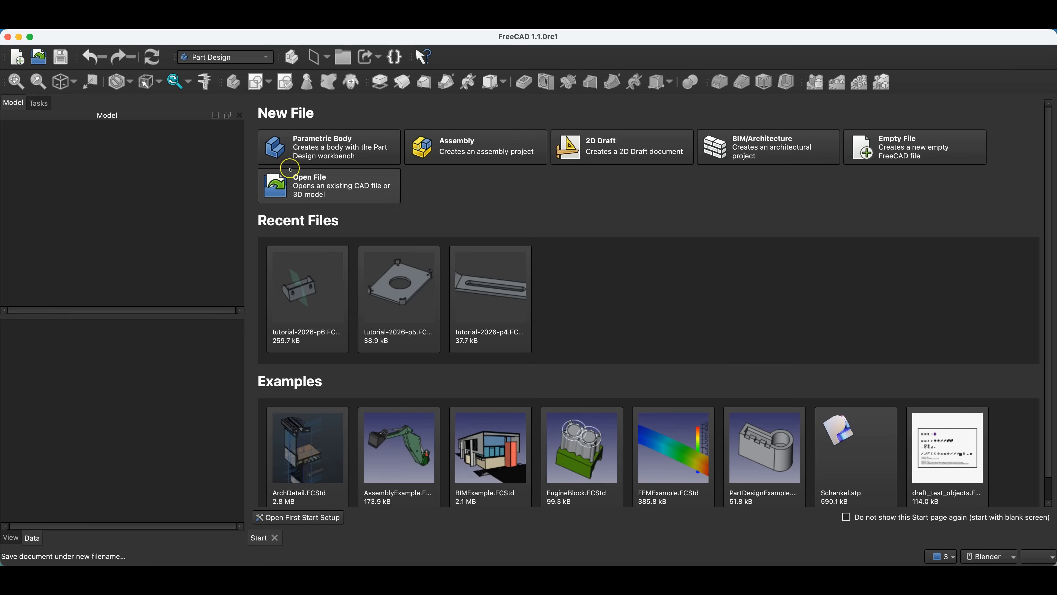
Create a new parametric body and start a sketch on its XY base plane.
{"action": "left_click", "coordinate": [336, 155]}
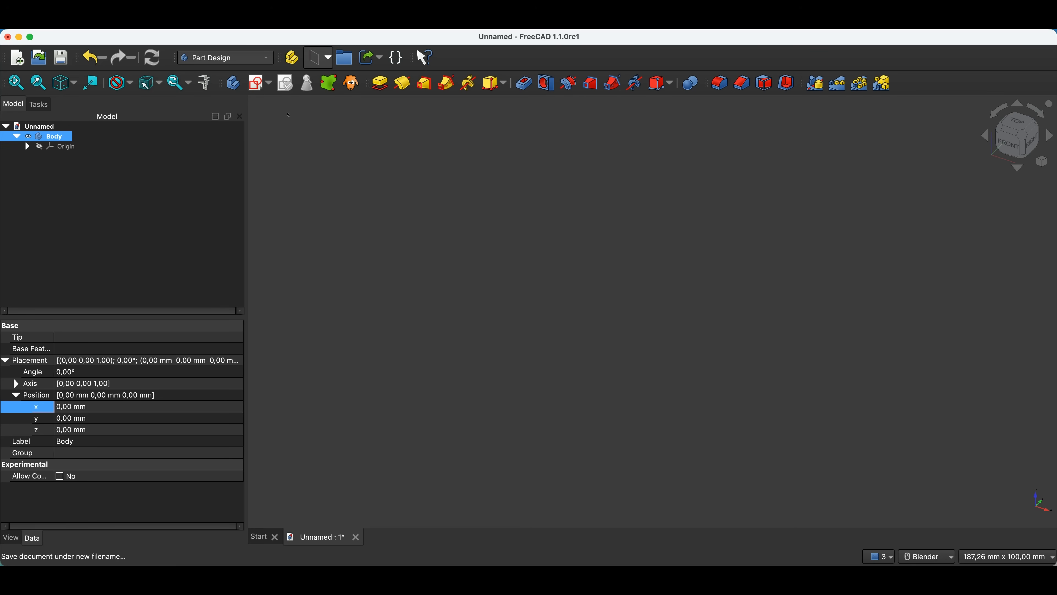
{"action": "left_click", "coordinate": [256, 84]}
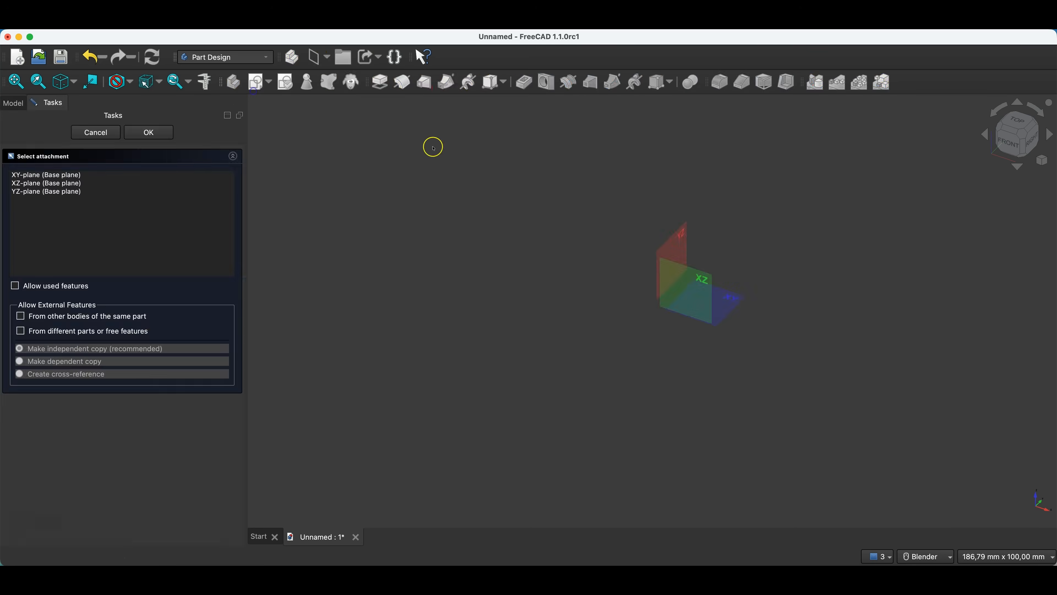
{"action": "left_click", "coordinate": [735, 302]}
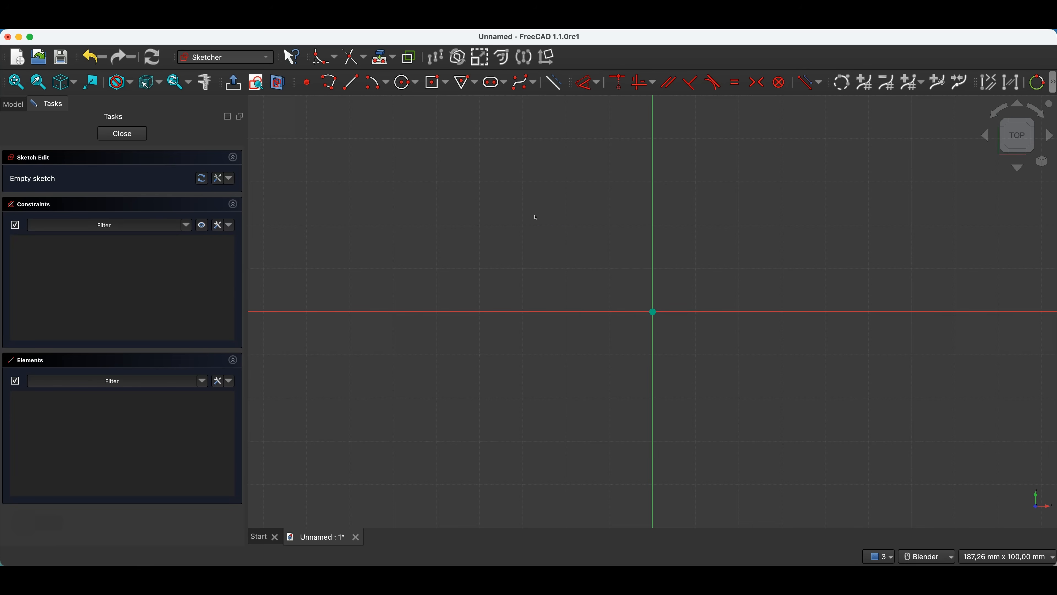
Sketch a rectangle centred on the origin, 150 mm wide and 100 mm high.
{"action": "left_click", "coordinate": [434, 84]}
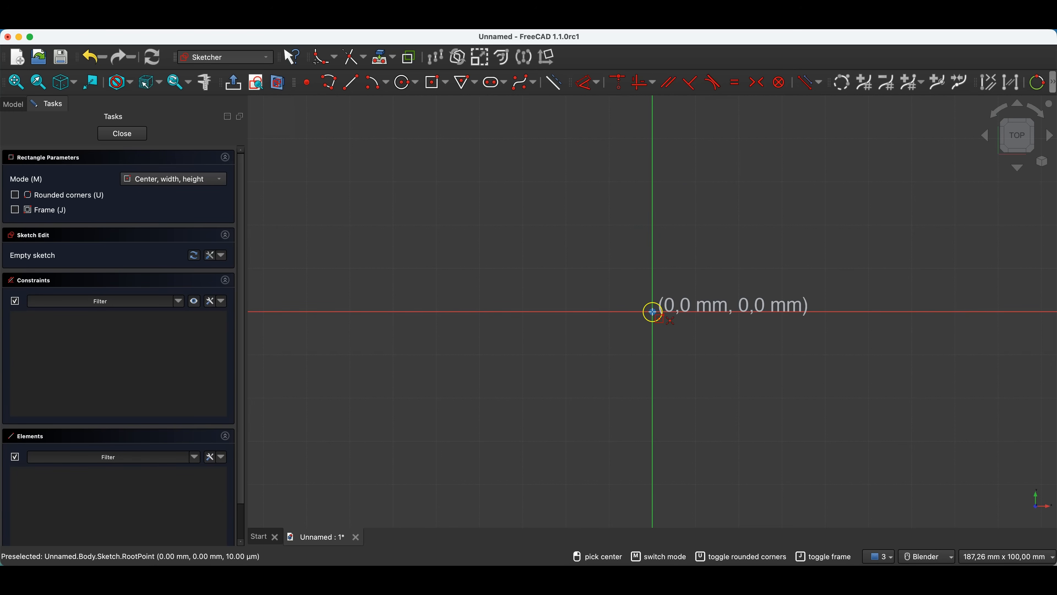
{"action": "left_click", "coordinate": [653, 312]}
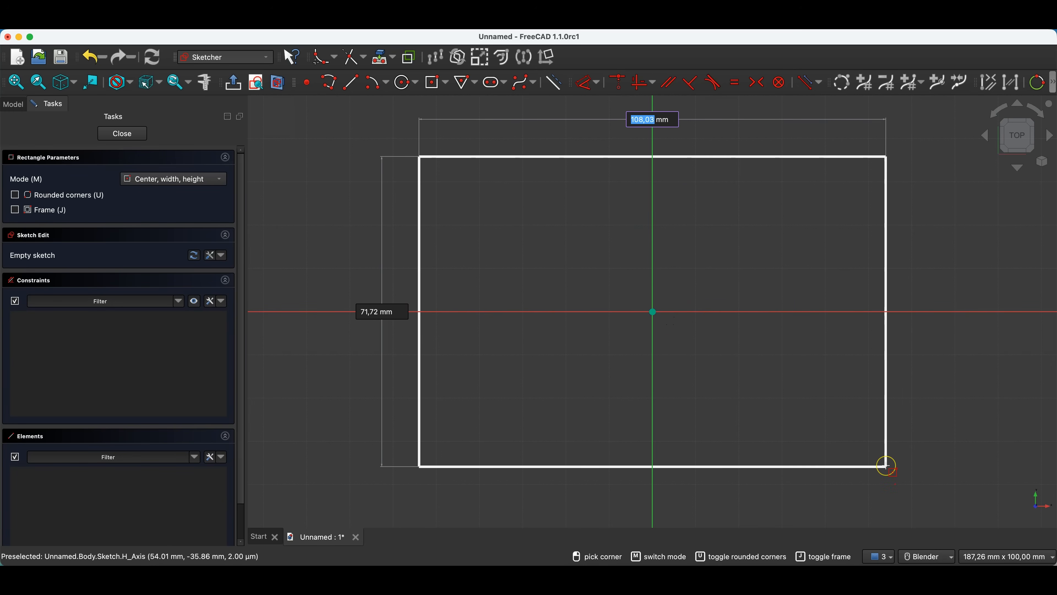
{"action": "type", "text": "150"}
{"action": "key", "text": "Tab"}
{"action": "type", "text": "100"}
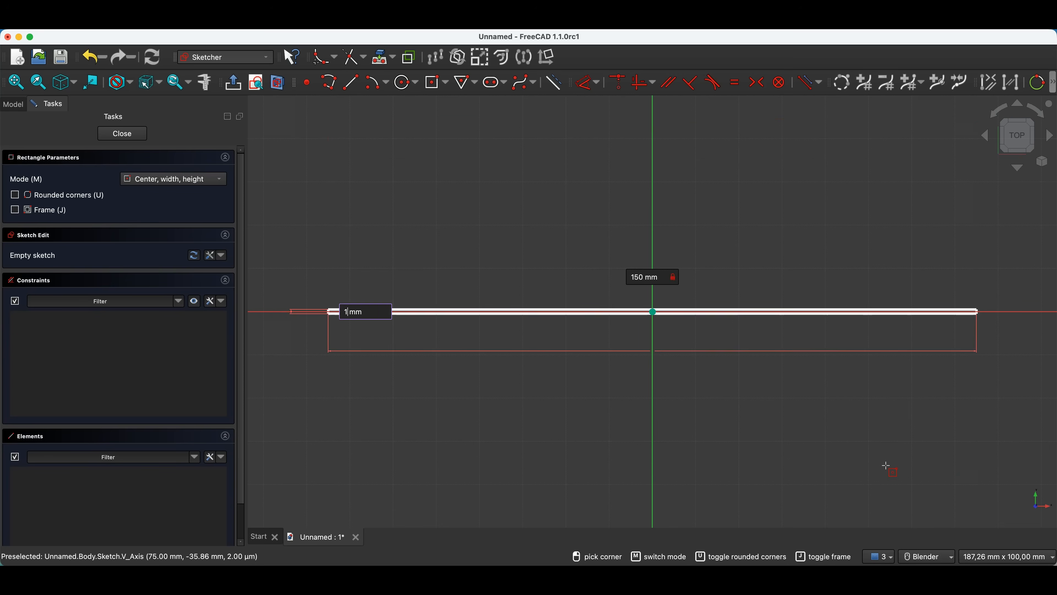
{"action": "key", "text": "Return"}
{"action": "scroll", "coordinate": [583, 364], "scroll_direction": "down", "scroll_amount": 4}
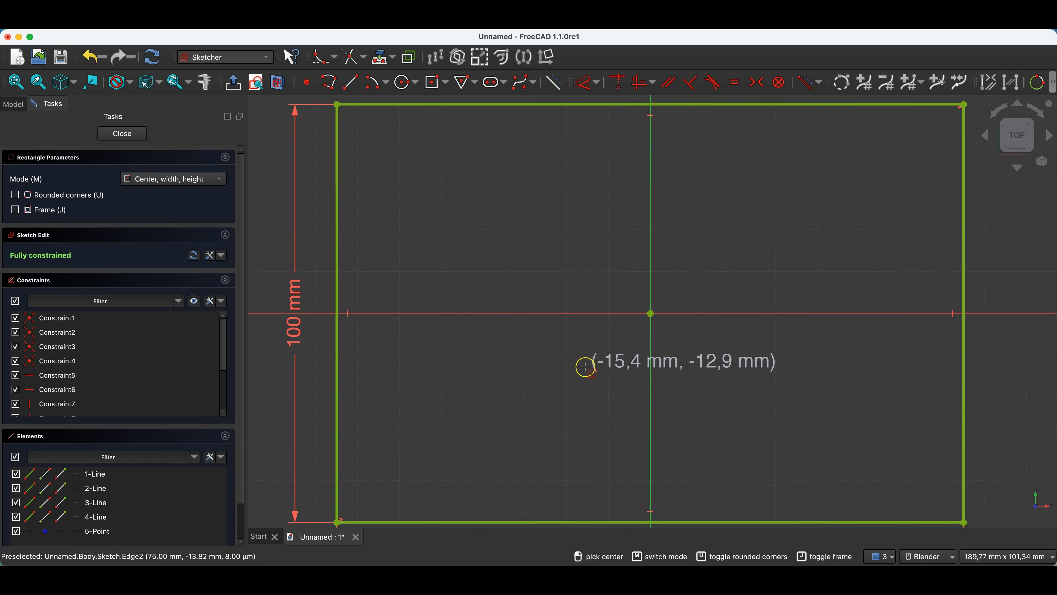
Finish the rectangle sketch and pad it 10 mm into a base plate.
{"action": "left_click", "coordinate": [125, 134]}
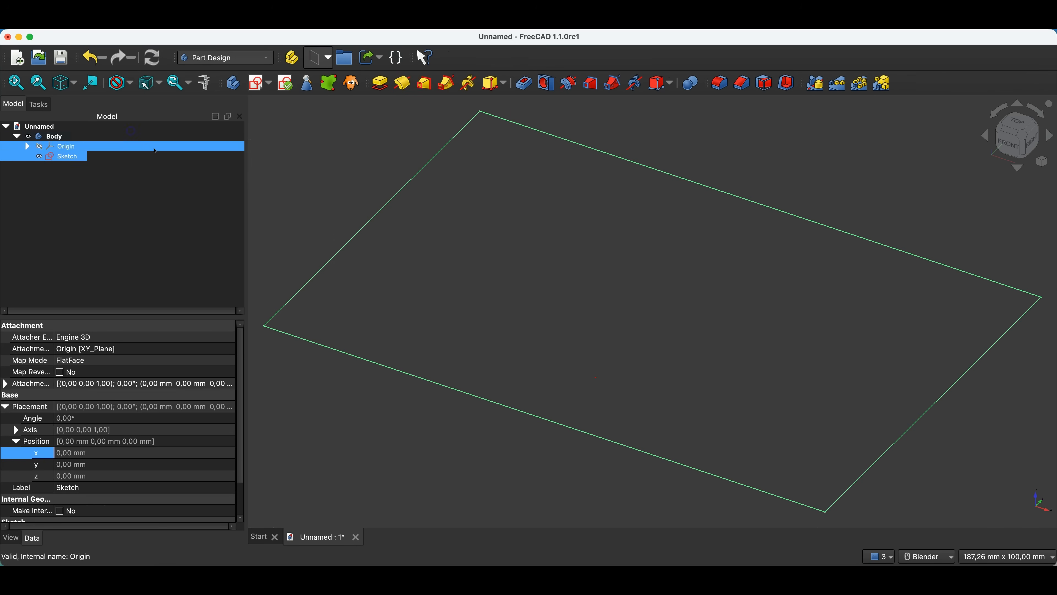
{"action": "left_click", "coordinate": [380, 84]}
{"action": "key", "text": "Return"}
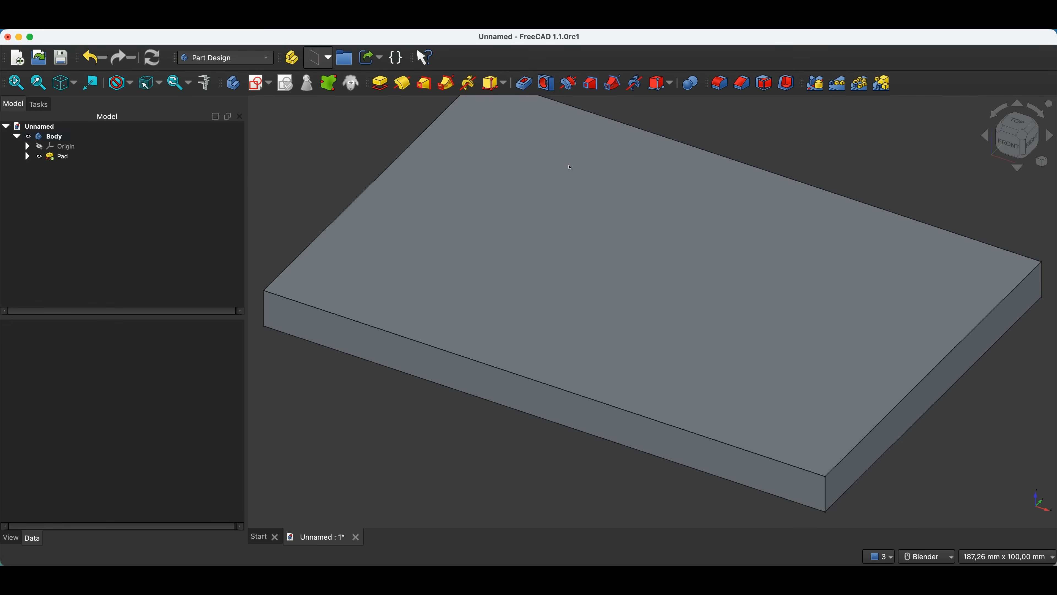
Start a sketch on the plate's top face and project its two 150 mm long edges as external geometry.
{"action": "left_click", "coordinate": [436, 201]}
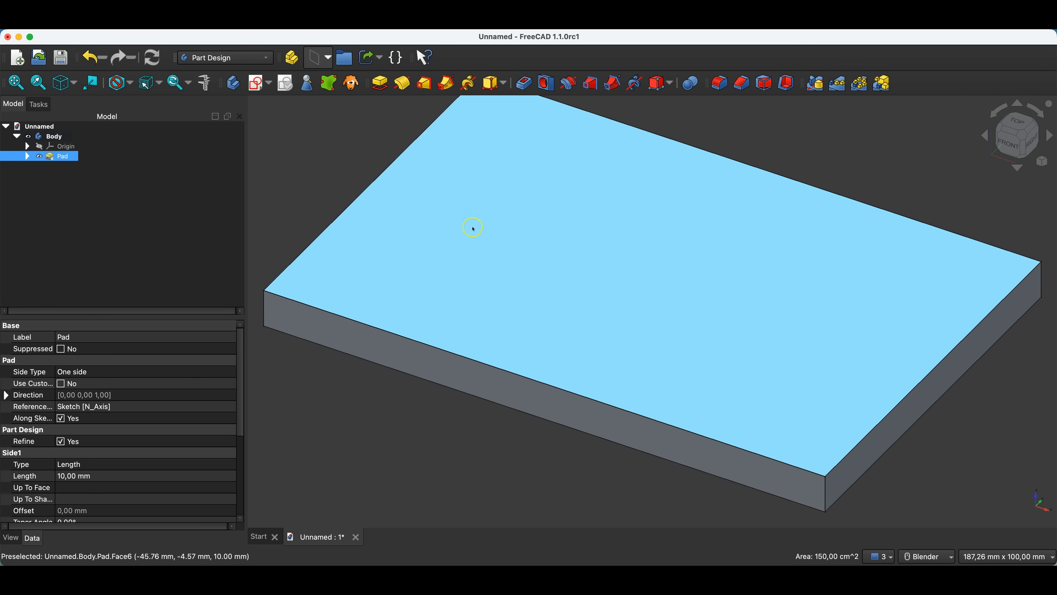
{"action": "left_click", "coordinate": [257, 84]}
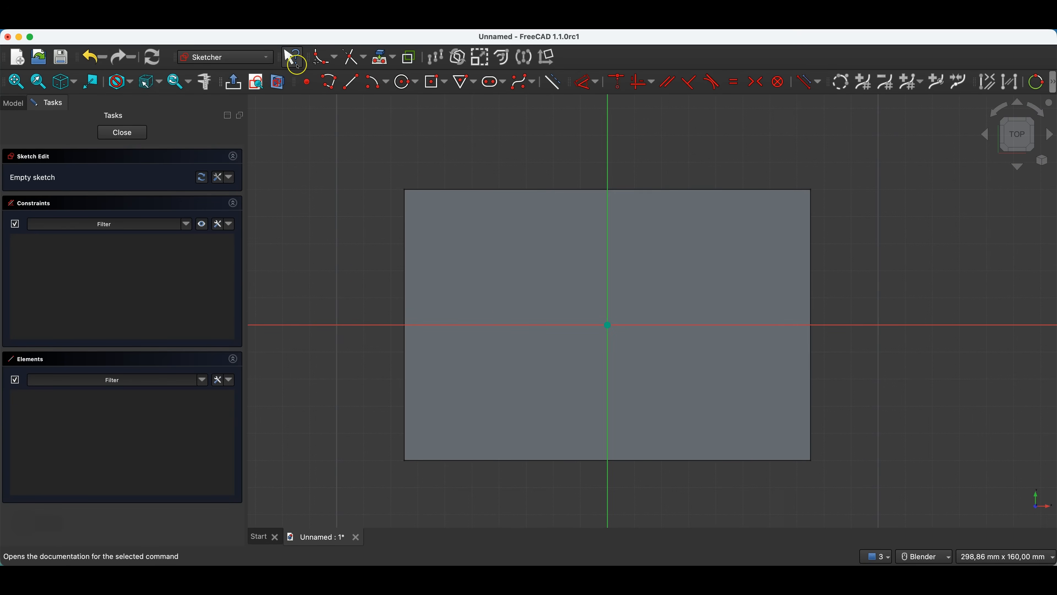
{"action": "left_click", "coordinate": [382, 58]}
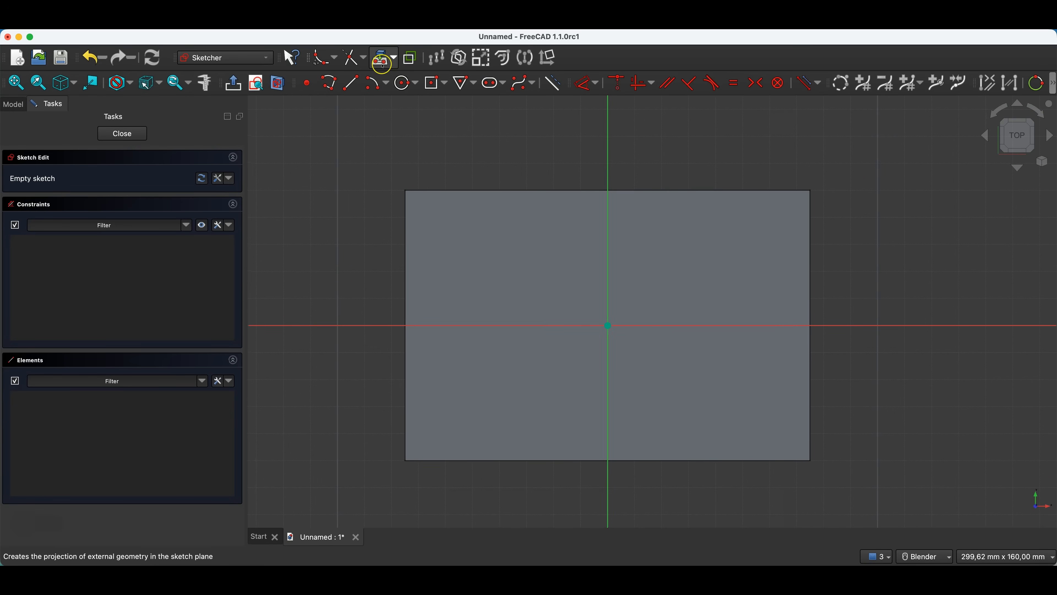
{"action": "left_click", "coordinate": [420, 191]}
{"action": "left_click", "coordinate": [466, 461]}
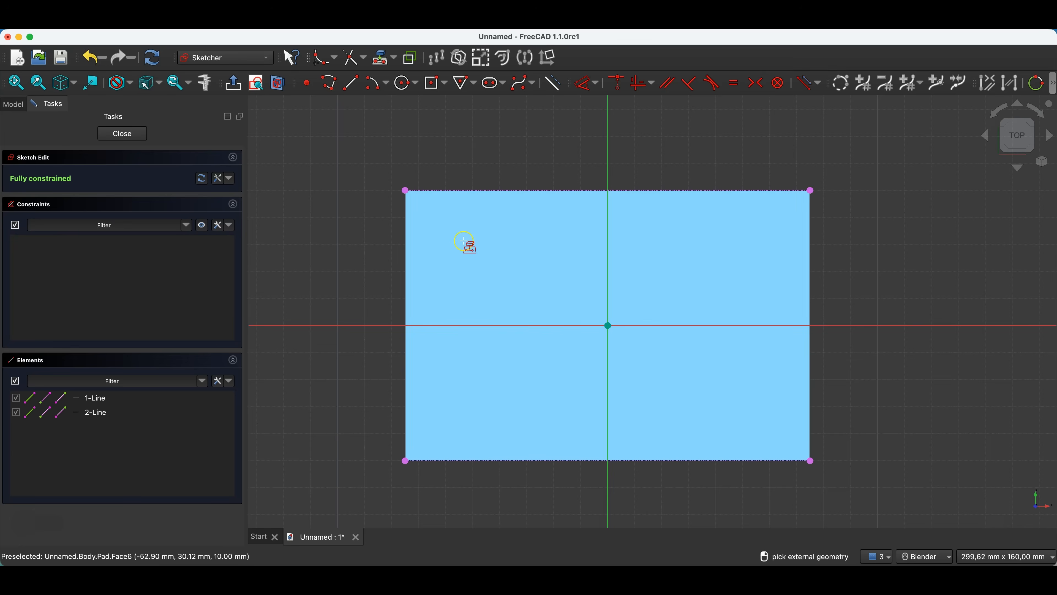
Sketch a 40 mm wide rectangle from the plate's upper-left corner down to the projected lower edge.
{"action": "left_click", "coordinate": [445, 85]}
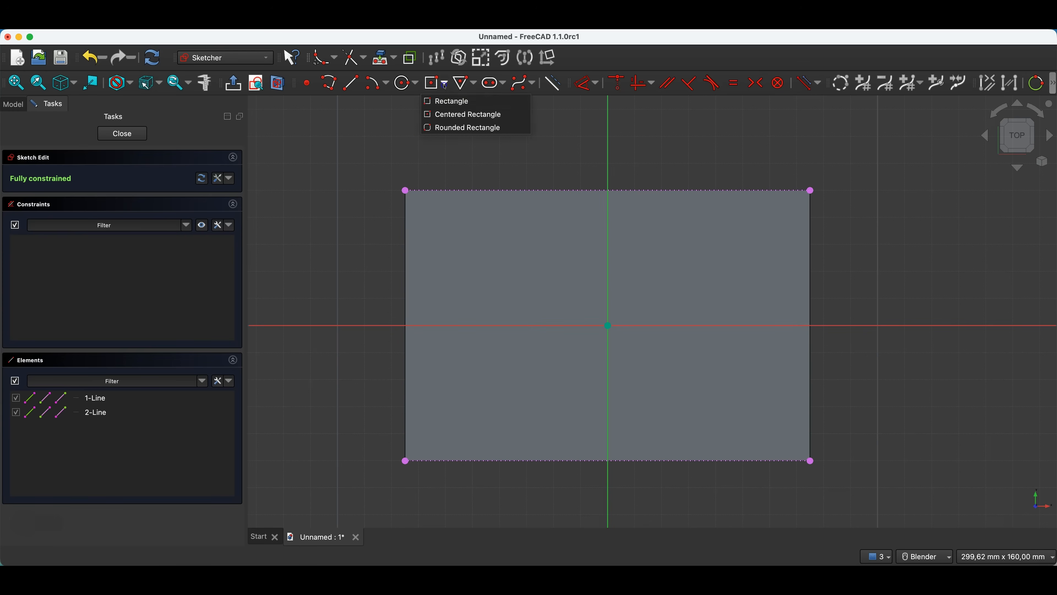
{"action": "left_click", "coordinate": [447, 101]}
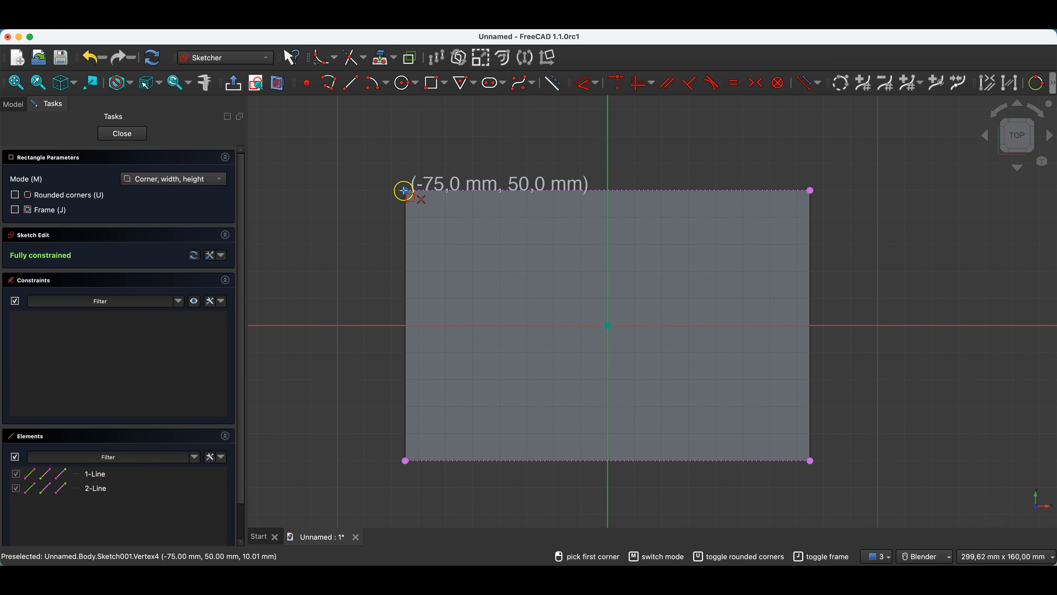
{"action": "left_click", "coordinate": [404, 191]}
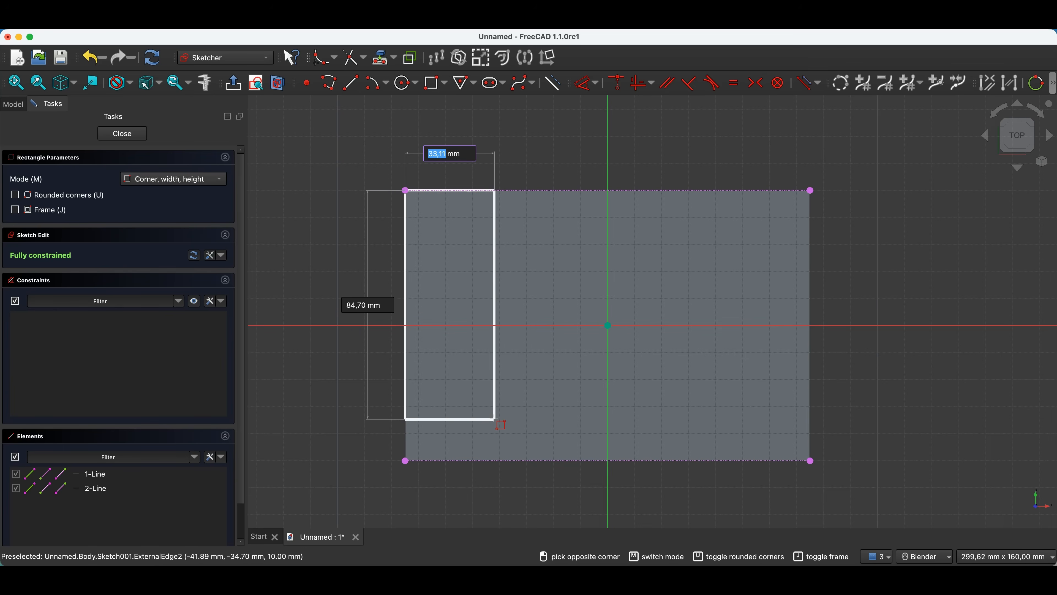
{"action": "type", "text": "40"}
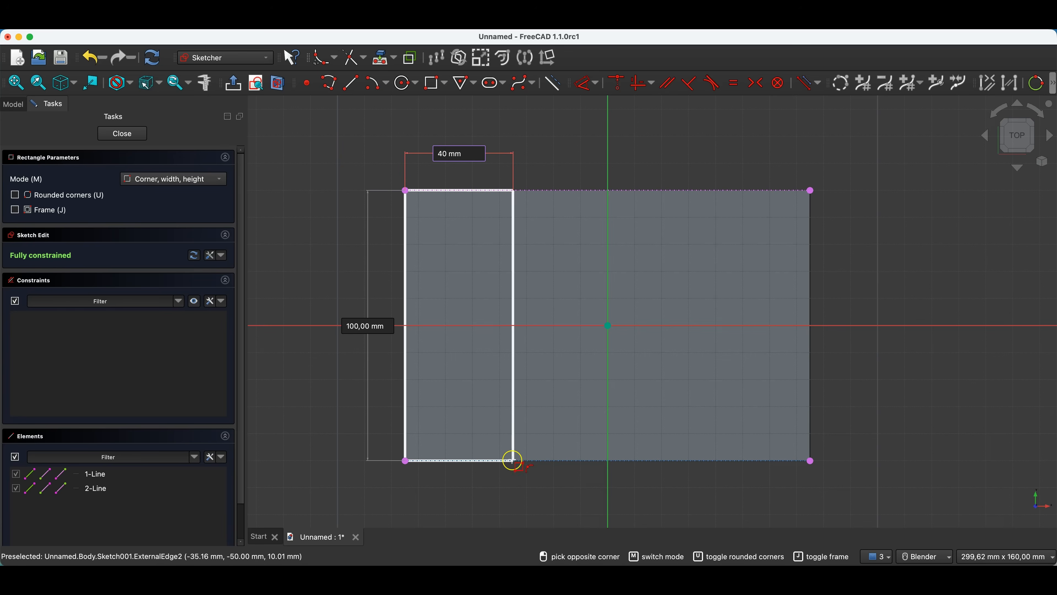
{"action": "left_click", "coordinate": [513, 461]}
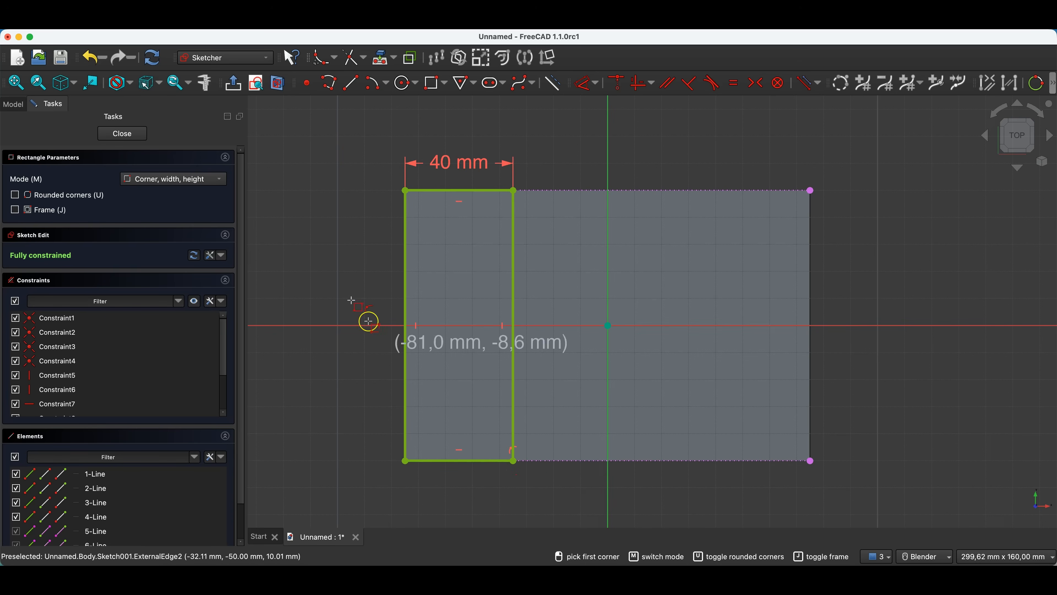
Finish the sketch and pad the 40 mm wide rectangle 20 mm upward from the plate.
{"action": "left_click", "coordinate": [136, 137]}
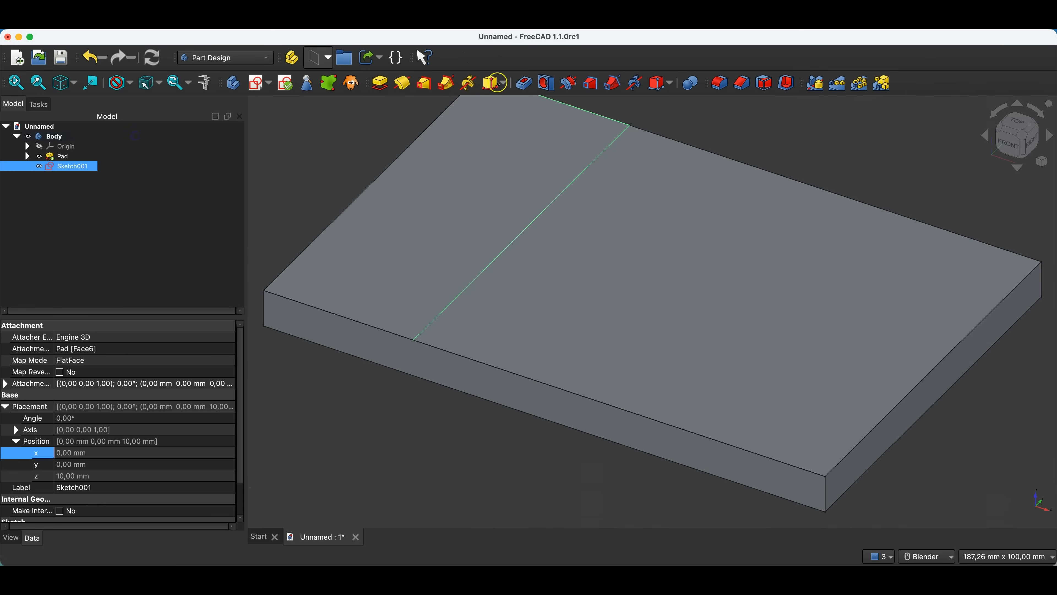
{"action": "left_click", "coordinate": [384, 83]}
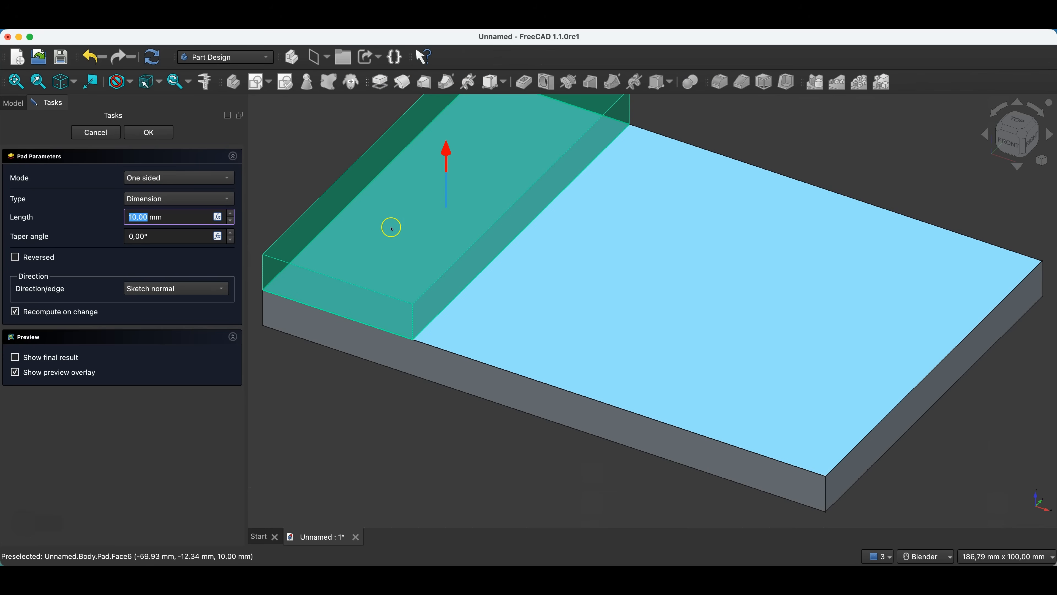
{"action": "type", "text": "30"}
{"action": "key", "text": "Return"}
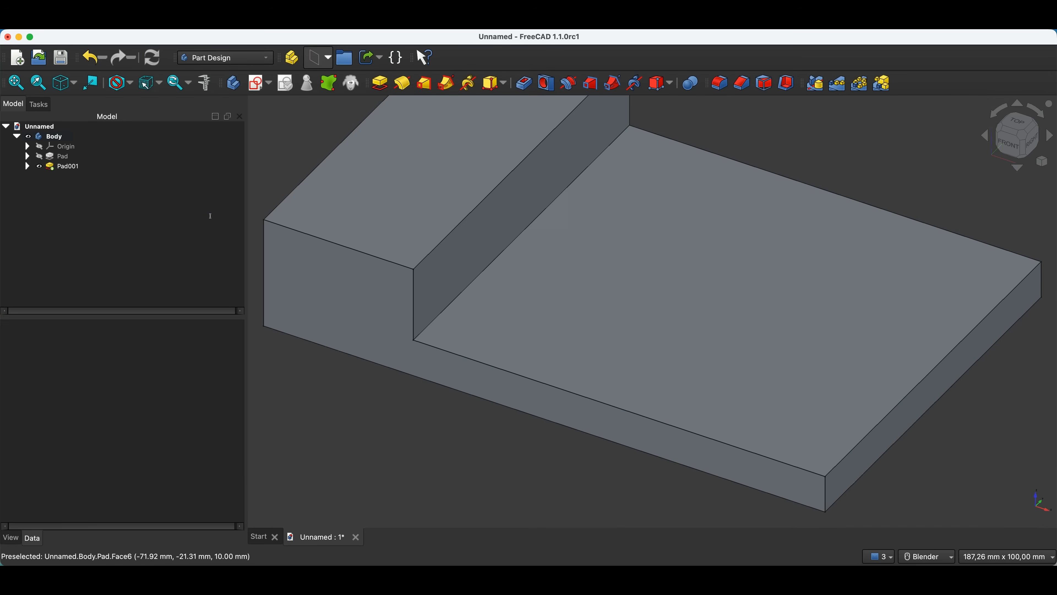
Mirror the raised block pad about the base YZ-plane onto the opposite end of the plate.
{"action": "scroll", "coordinate": [523, 238], "scroll_direction": "down", "scroll_amount": 3}
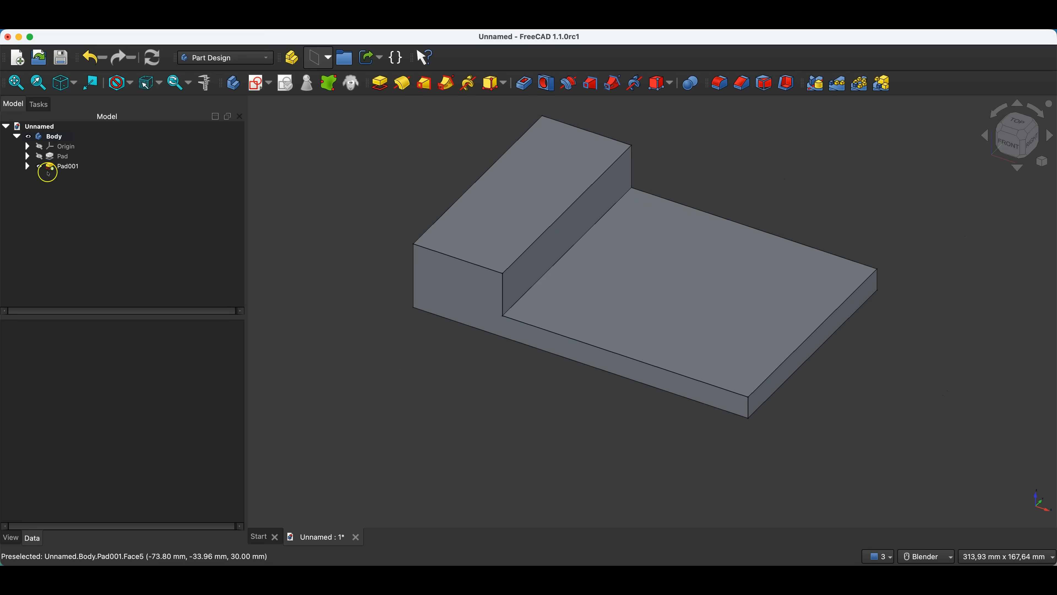
{"action": "left_click", "coordinate": [59, 167]}
{"action": "left_click", "coordinate": [85, 190]}
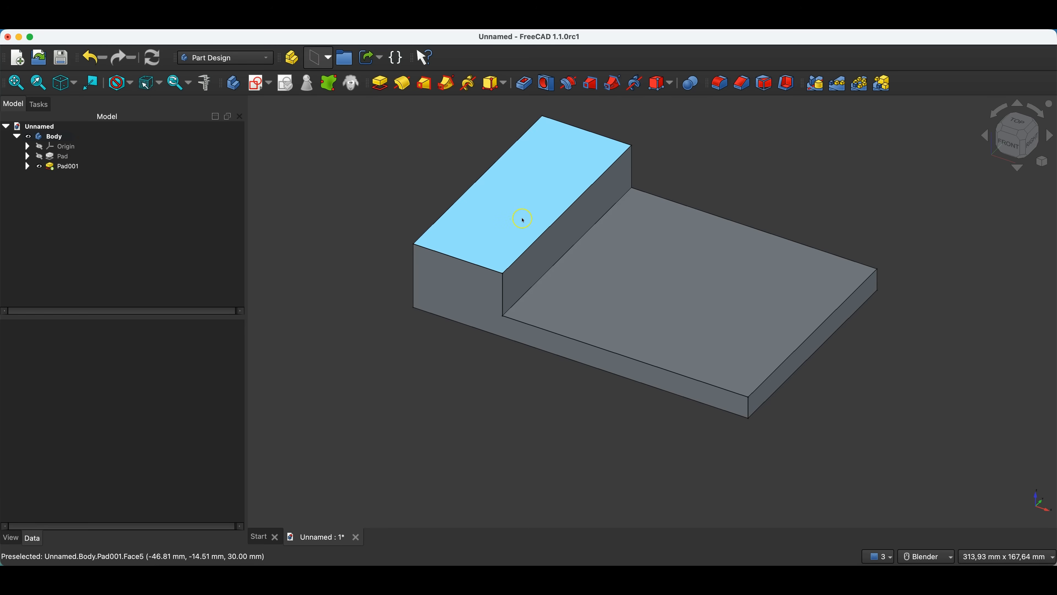
{"action": "left_click", "coordinate": [71, 166]}
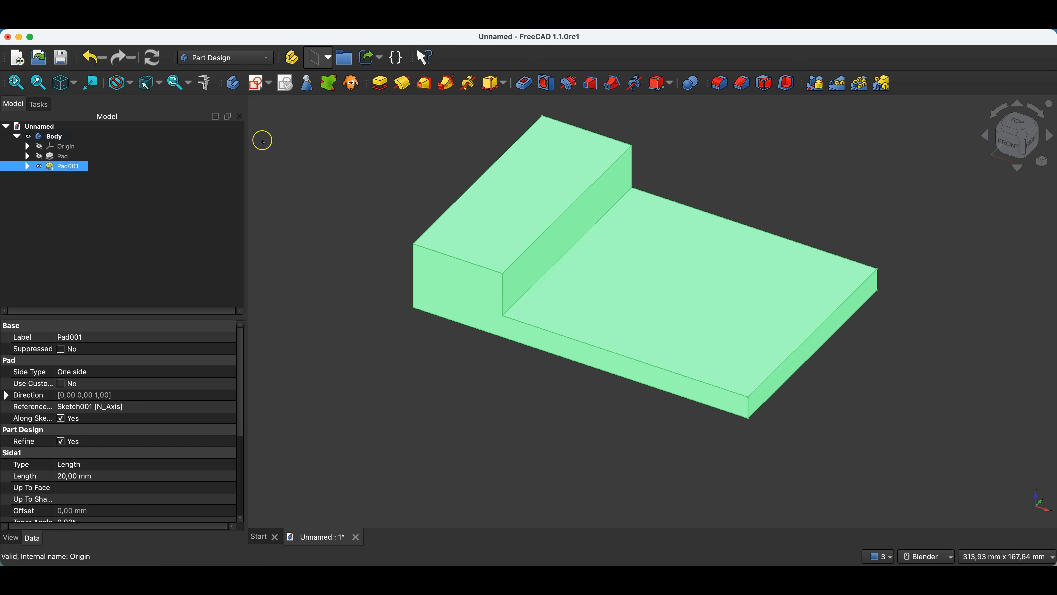
{"action": "left_click", "coordinate": [815, 83]}
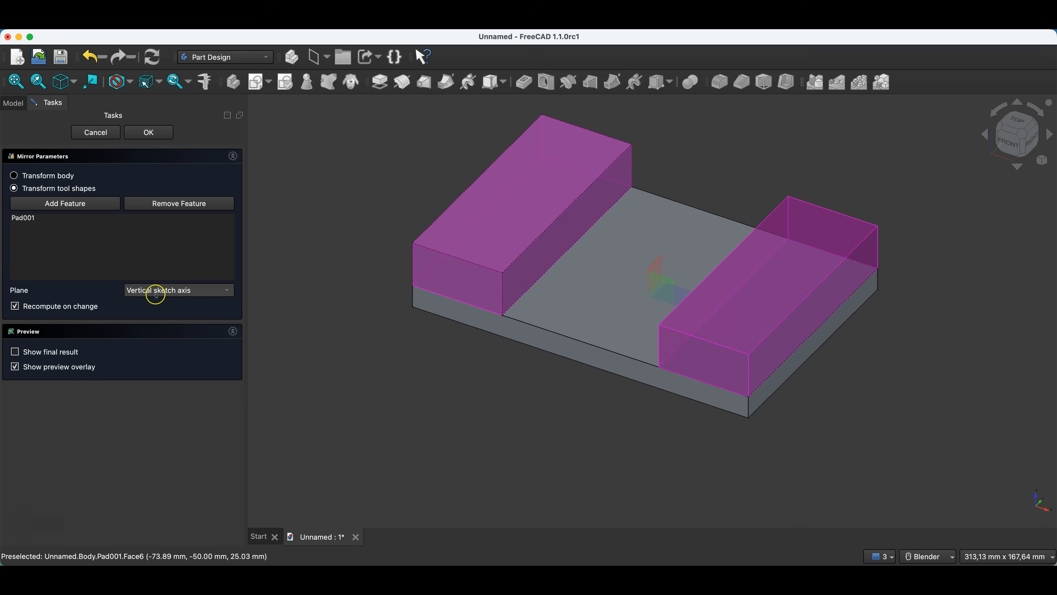
{"action": "left_click", "coordinate": [170, 293]}
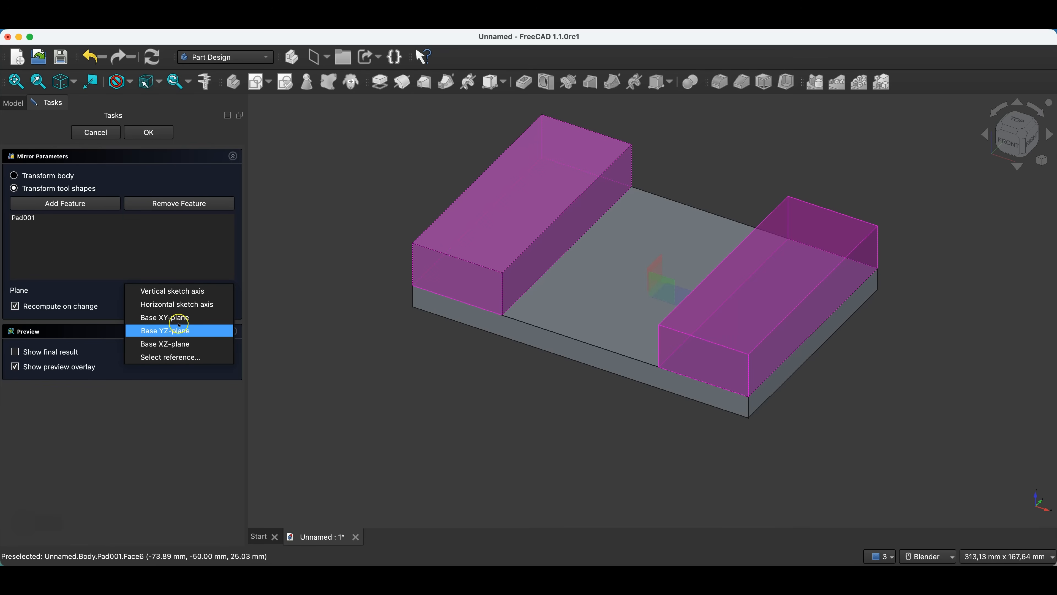
{"action": "left_click", "coordinate": [177, 332]}
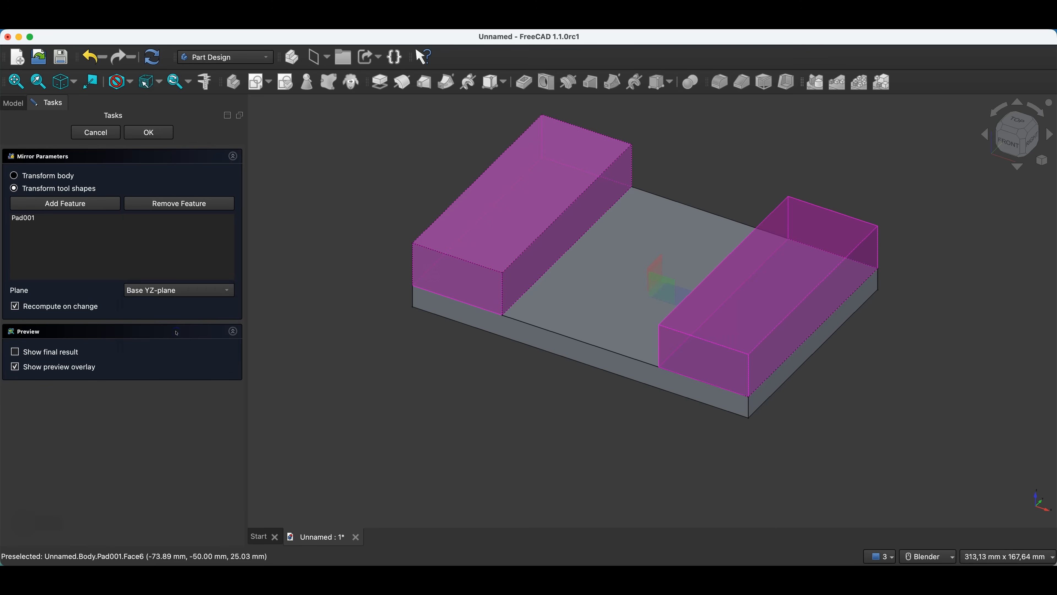
{"action": "left_click", "coordinate": [148, 133]}
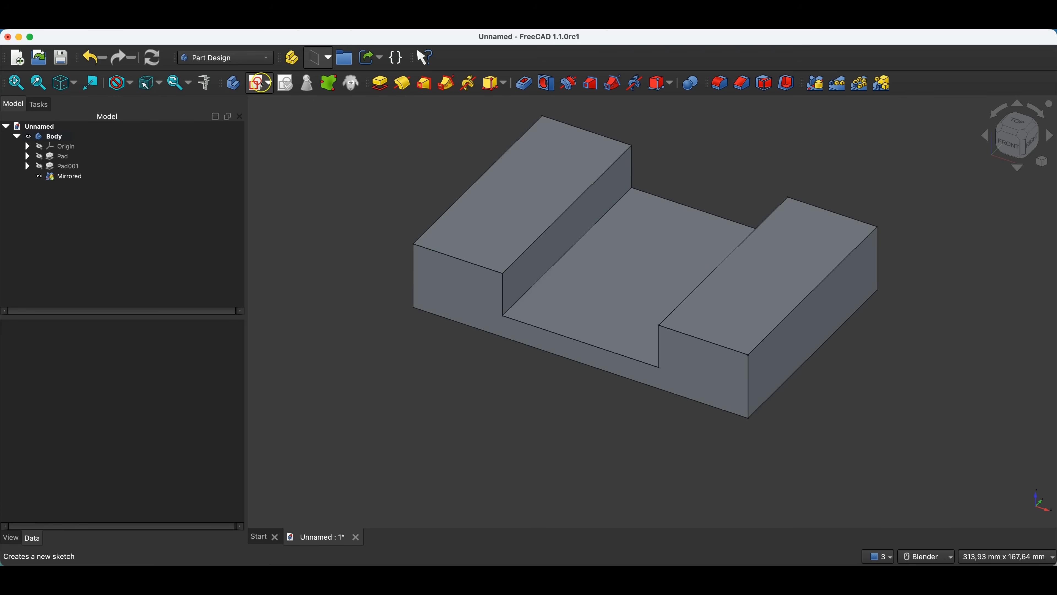
Start a sketch on the left raised block's top face and draw a 10 mm diameter circle near its lower end.
{"action": "left_click", "coordinate": [485, 229]}
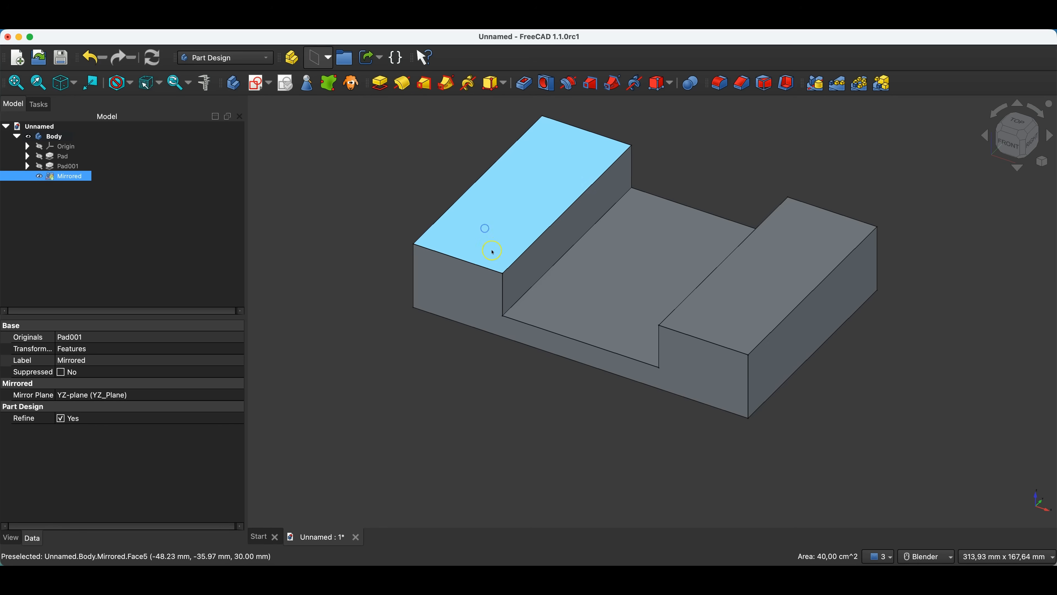
{"action": "left_click", "coordinate": [258, 84]}
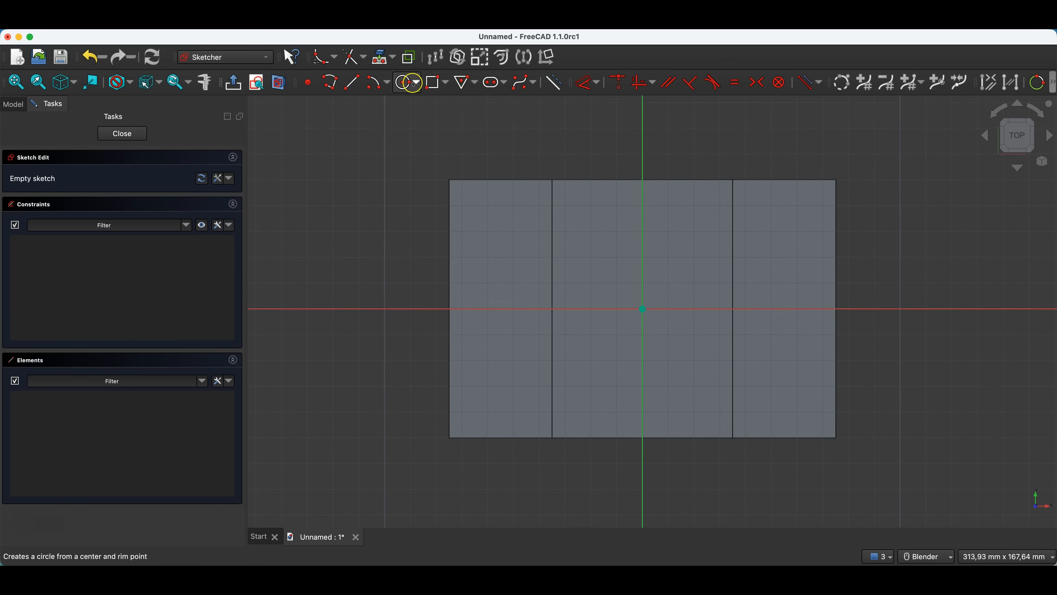
{"action": "left_click", "coordinate": [406, 84]}
{"action": "left_click", "coordinate": [498, 397]}
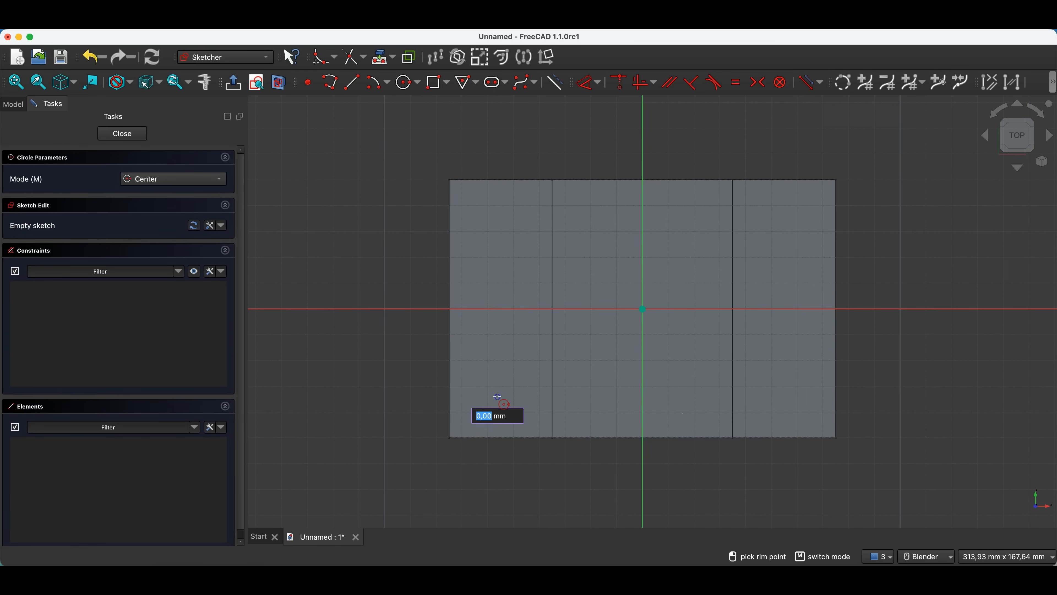
{"action": "type", "text": "10"}
{"action": "key", "text": "Return"}
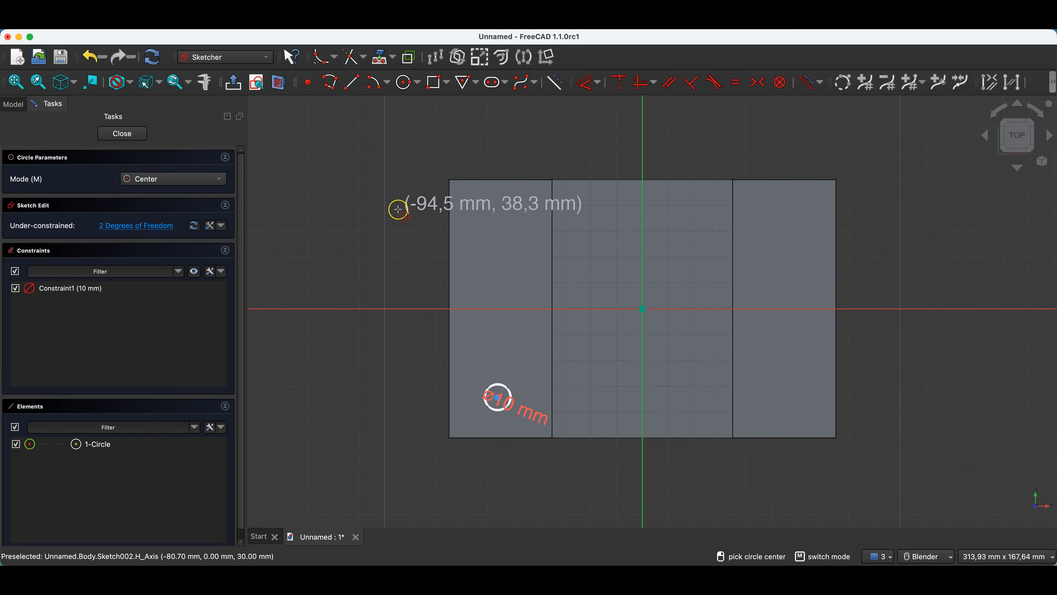
{"action": "key", "text": "Escape"}
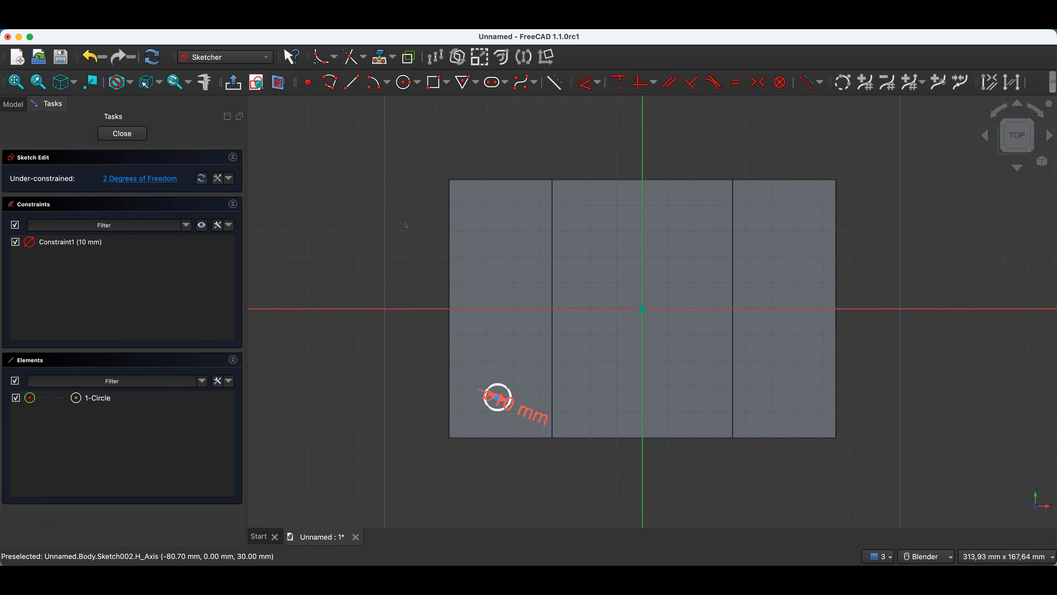
Project the left raised block's outer and inner long edges into the circle sketch as external geometry.
{"action": "left_click", "coordinate": [377, 62]}
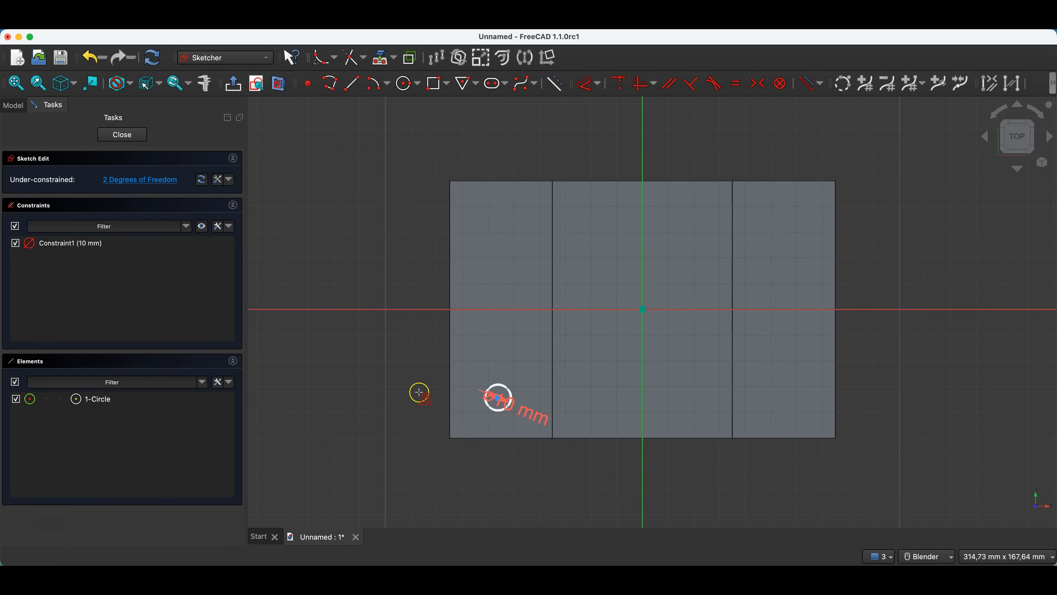
{"action": "left_click", "coordinate": [449, 413]}
{"action": "left_click", "coordinate": [552, 379]}
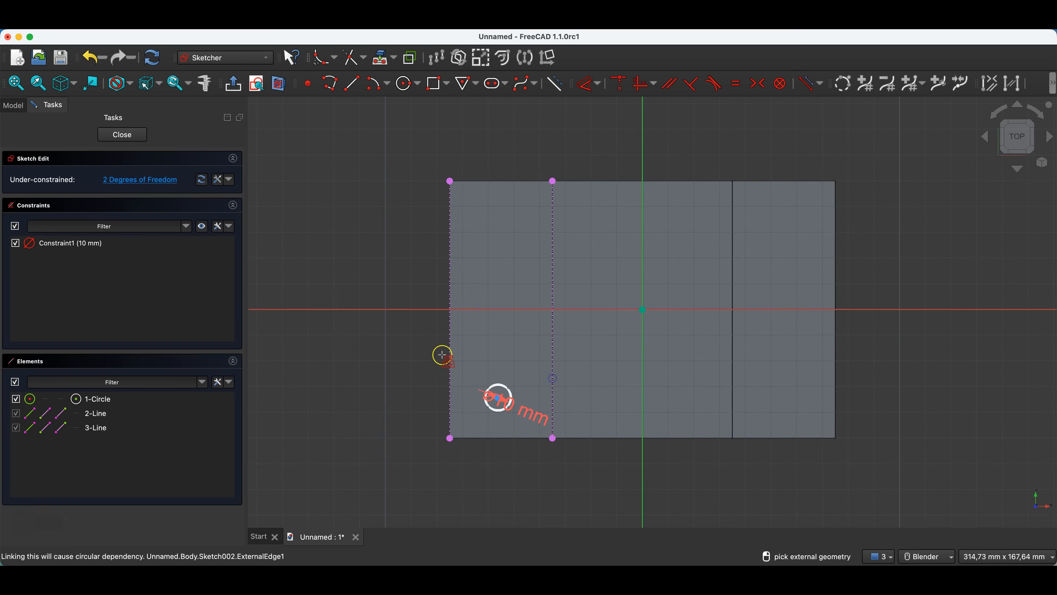
Sketch a vertical line down the middle of the left block's top face, passing close to the circle's centre.
{"action": "key", "text": "Escape"}
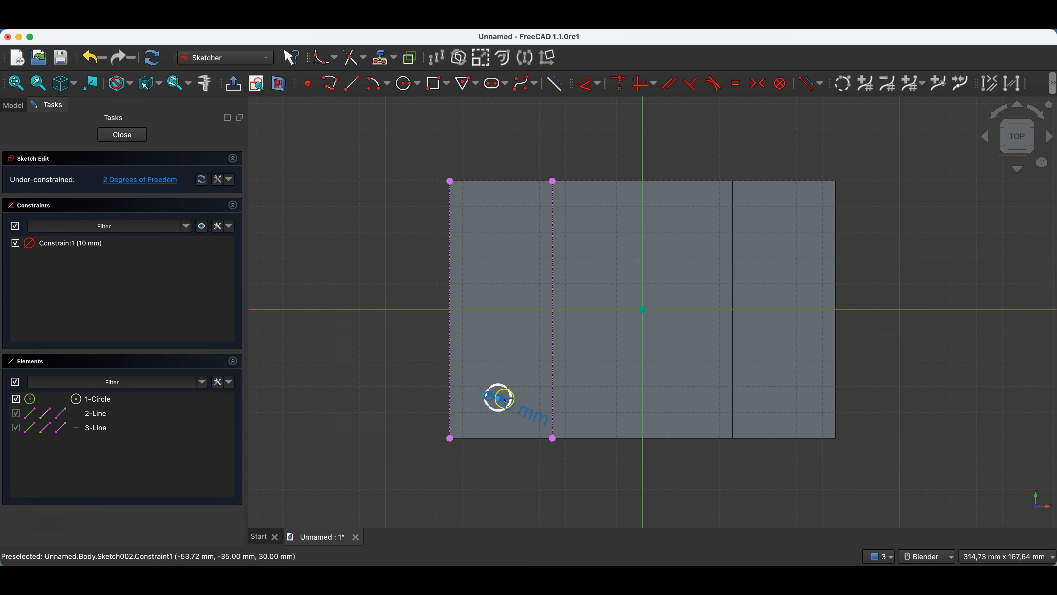
{"action": "mouse_move", "coordinate": [498, 397]}
{"action": "left_mouse_down"}
{"action": "mouse_move", "coordinate": [511, 402]}
{"action": "mouse_move", "coordinate": [502, 397]}
{"action": "left_mouse_up"}
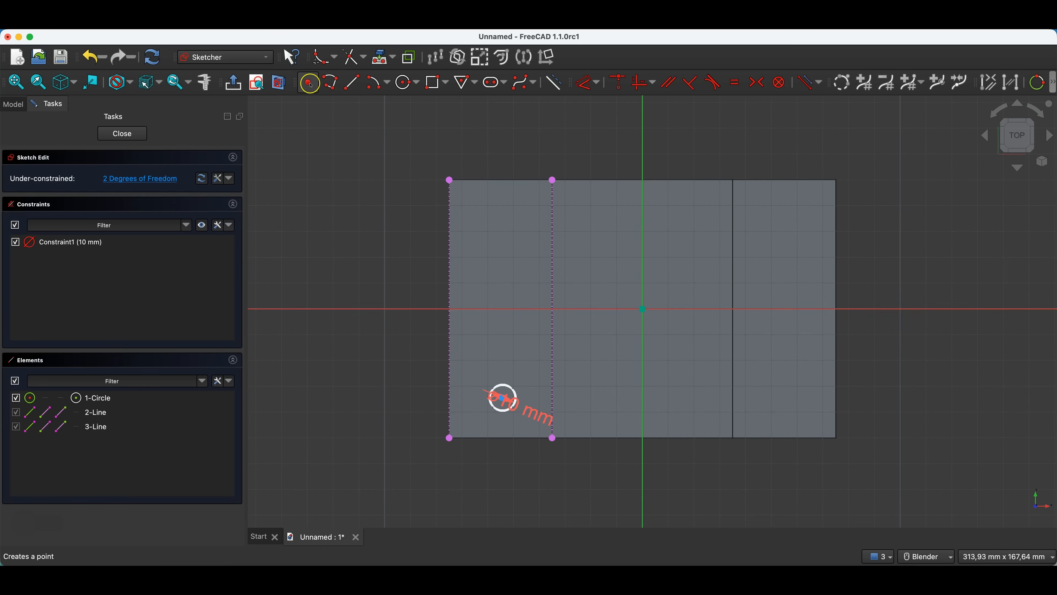
{"action": "left_click", "coordinate": [351, 84]}
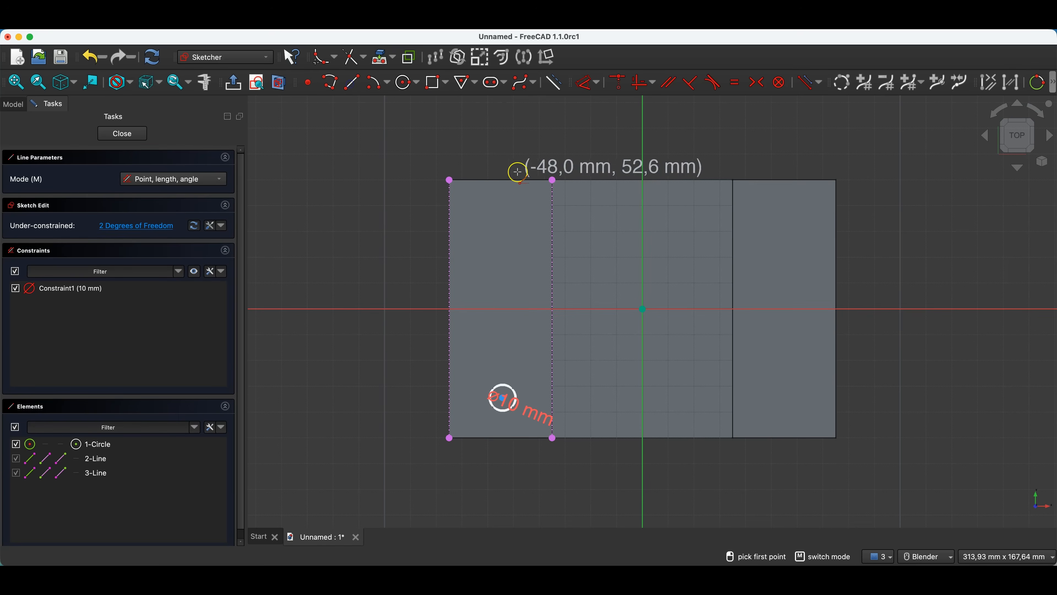
{"action": "left_click", "coordinate": [500, 183]}
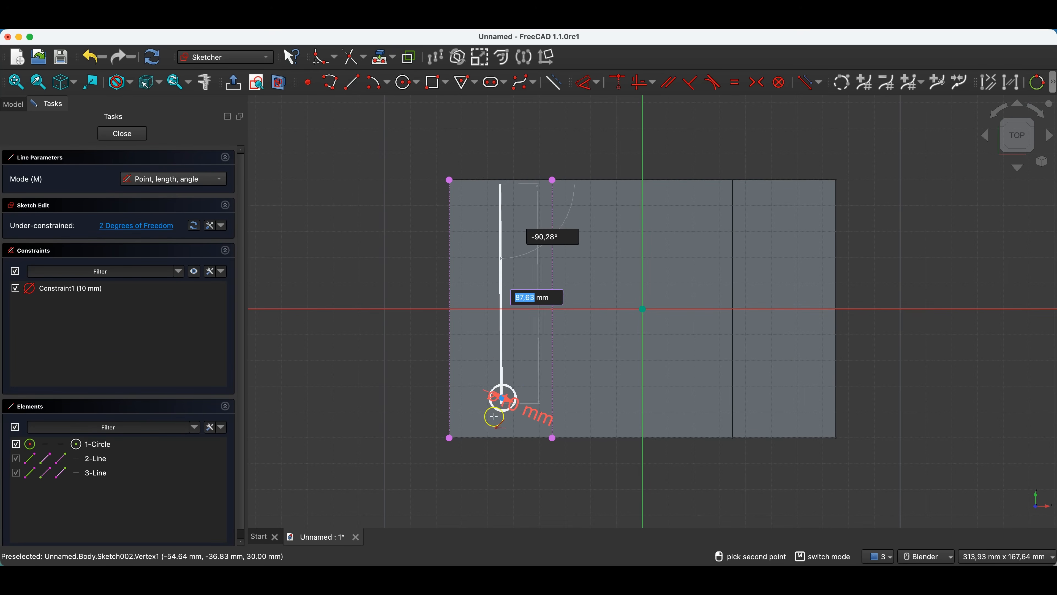
{"action": "left_click", "coordinate": [501, 427]}
{"action": "right_click", "coordinate": [473, 357]}
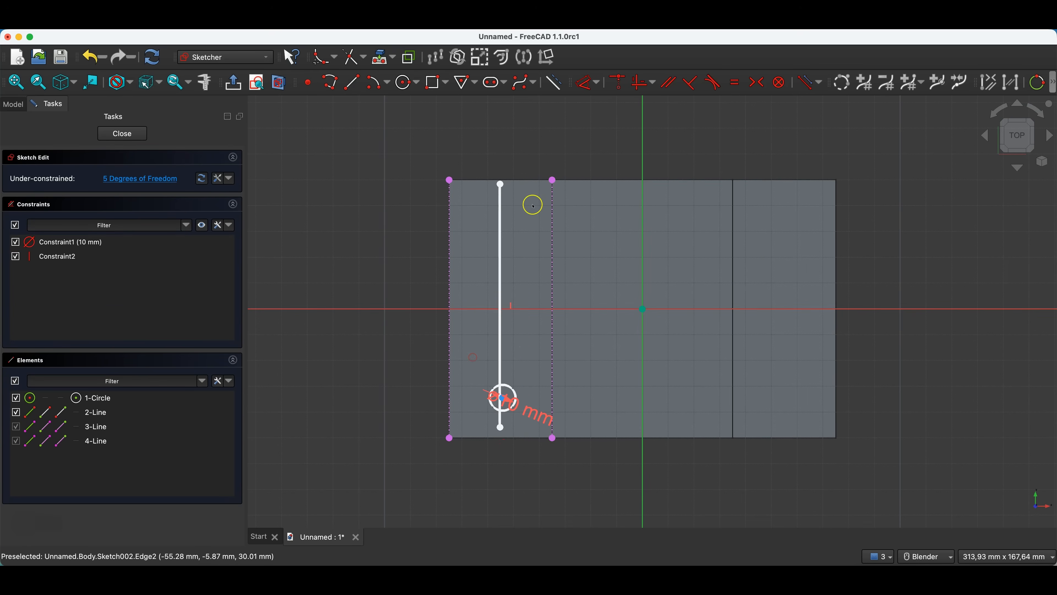
Constrain the vertical line's upper endpoint symmetrically between the upper ends of the two projected block edges.
{"action": "left_click", "coordinate": [450, 182]}
{"action": "left_click", "coordinate": [553, 180]}
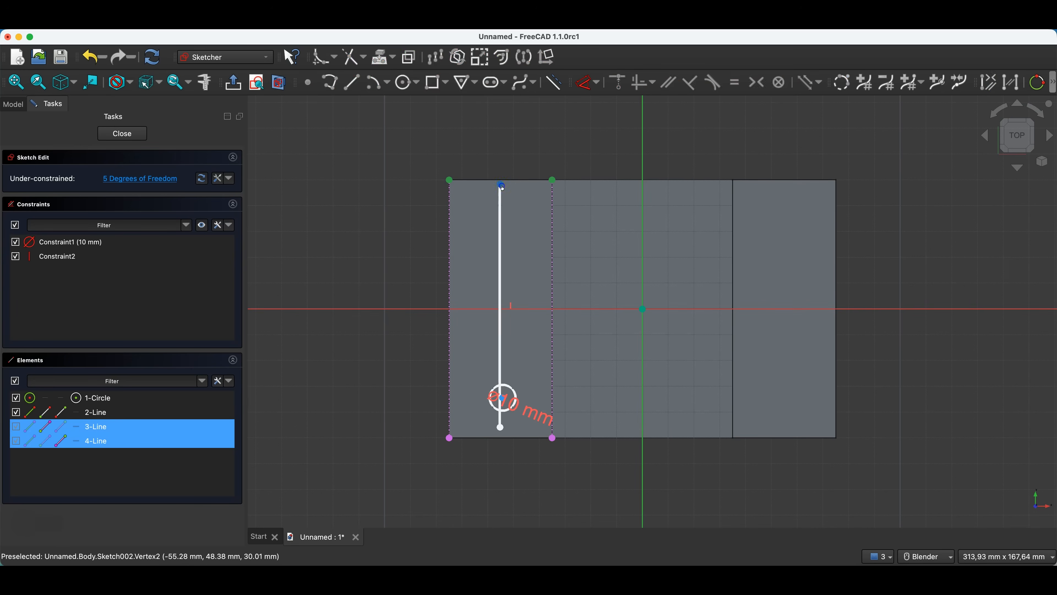
{"action": "left_click", "coordinate": [502, 187]}
{"action": "left_click", "coordinate": [756, 83]}
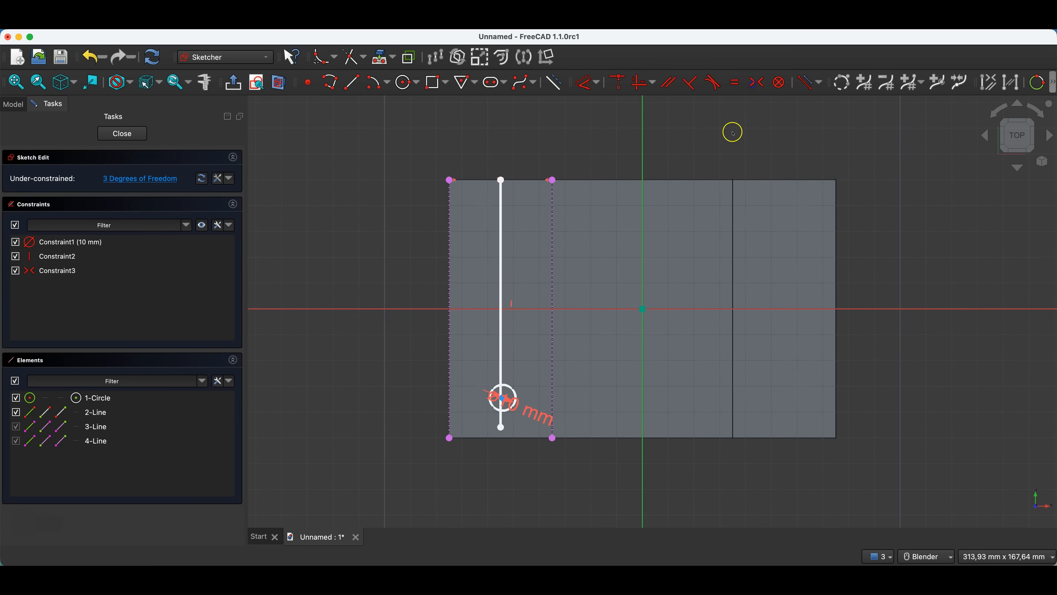
Constrain the vertical line's lower endpoint symmetrically between the lower ends of the two projected block edges.
{"action": "left_click", "coordinate": [449, 438]}
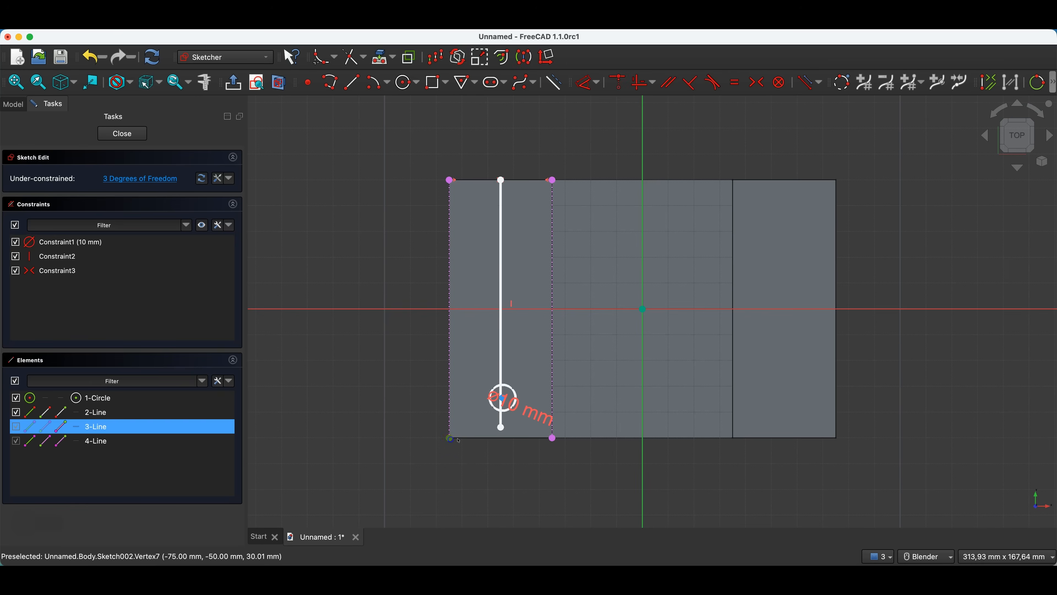
{"action": "left_click", "coordinate": [553, 440]}
{"action": "left_click", "coordinate": [501, 428]}
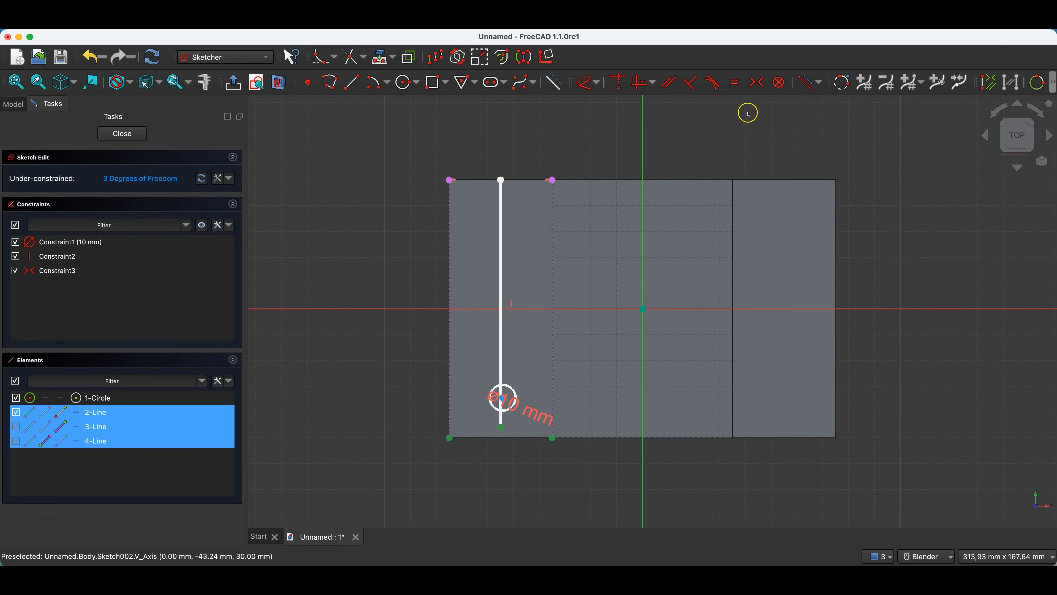
{"action": "left_click", "coordinate": [756, 82]}
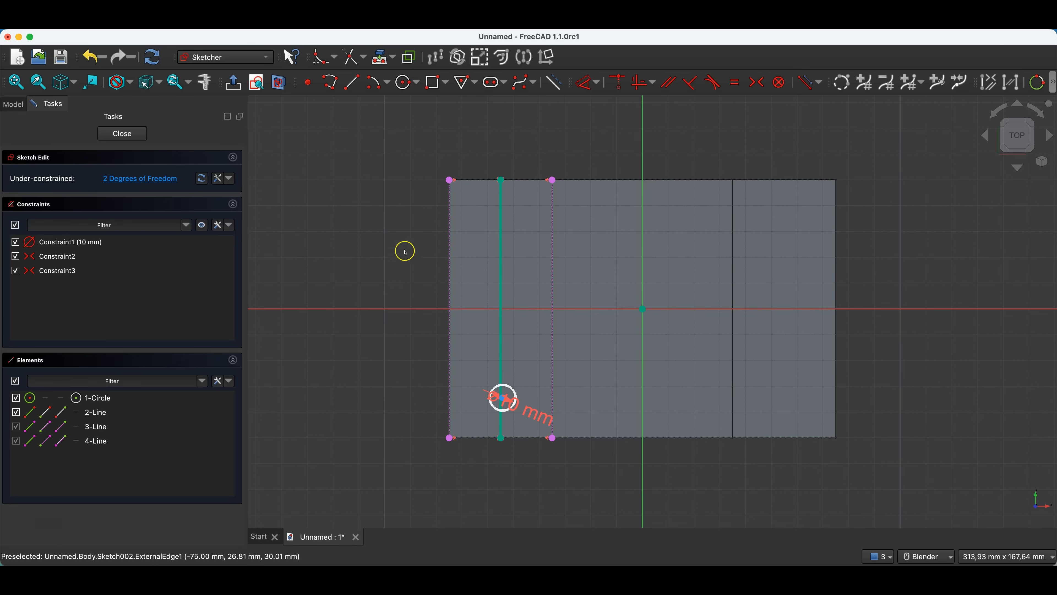
Constrain the circle's centre to lie on the vertical centre line with a coincident constraint.
{"action": "left_click_drag", "start_coordinate": [502, 401], "coordinate": [510, 398]}
{"action": "left_click", "coordinate": [511, 398]}
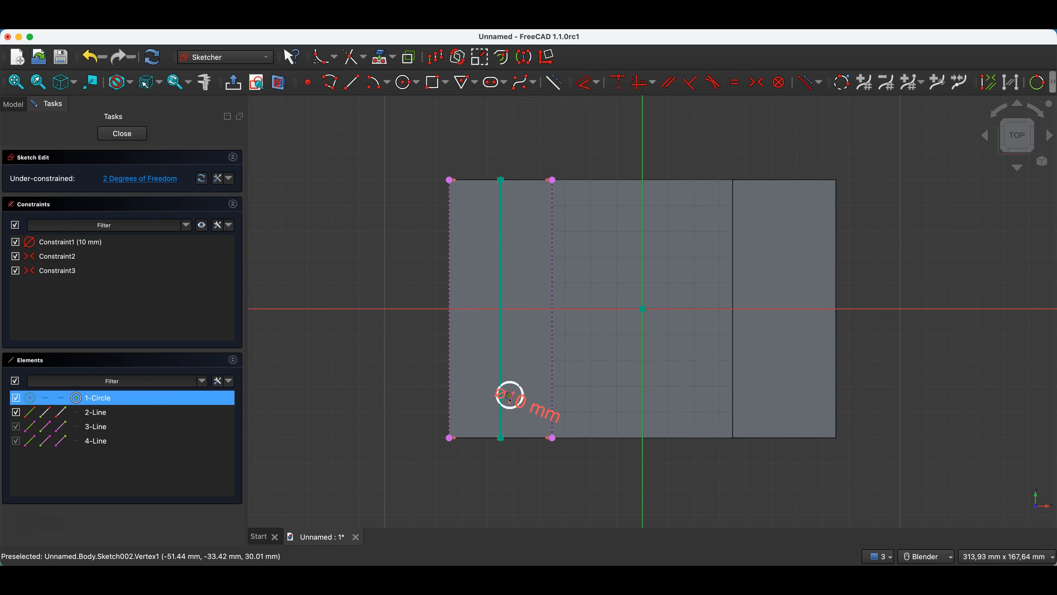
{"action": "left_click", "coordinate": [501, 367]}
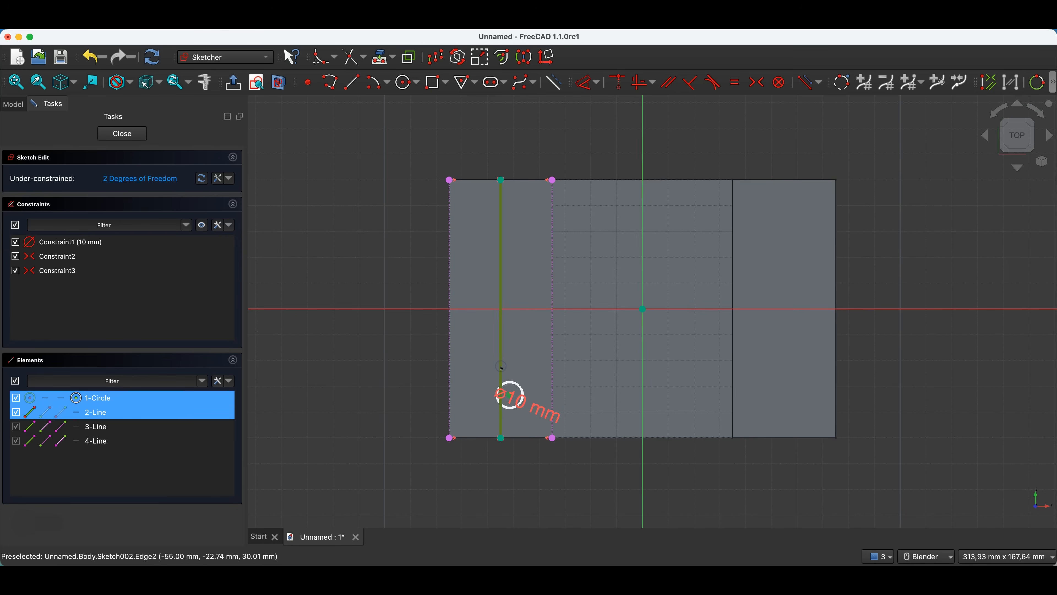
{"action": "left_click", "coordinate": [618, 83]}
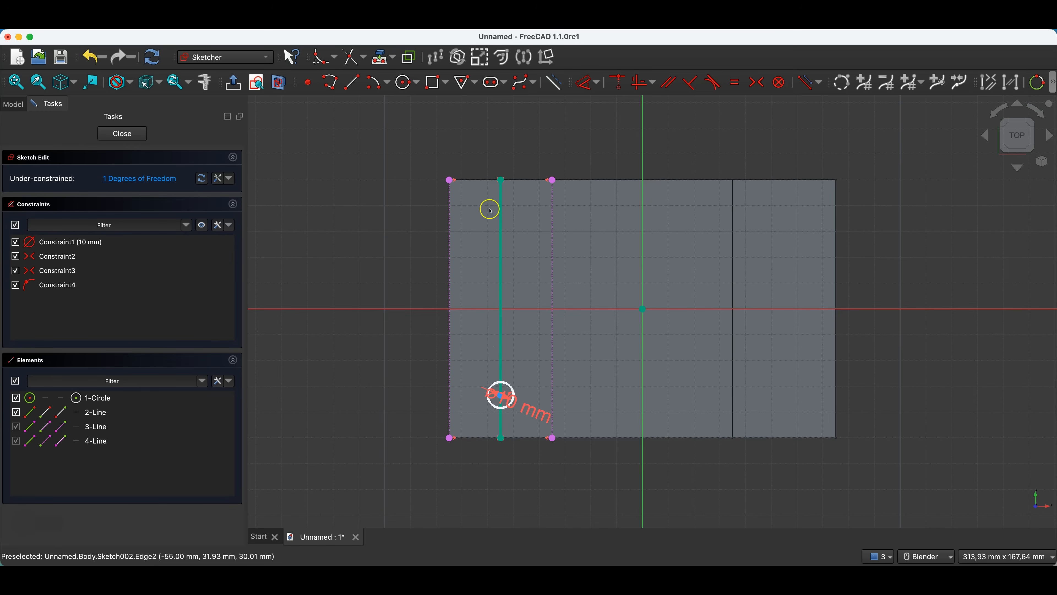
Dimension the vertical distance from the circle's centre to the block's lower outer corner as 10 mm.
{"action": "left_click", "coordinate": [587, 83]}
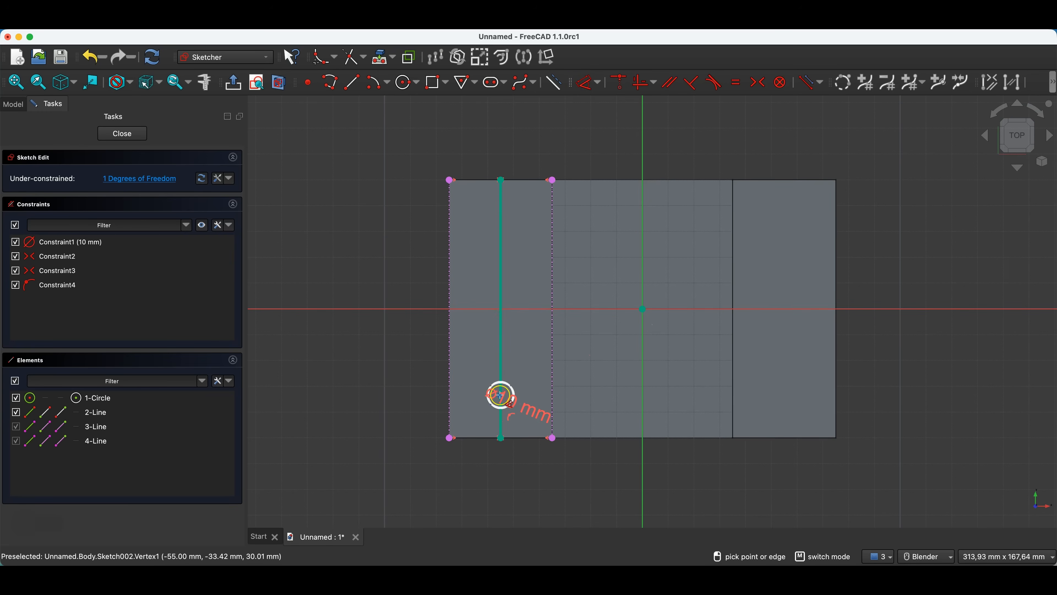
{"action": "left_click", "coordinate": [501, 396]}
{"action": "left_click", "coordinate": [451, 438]}
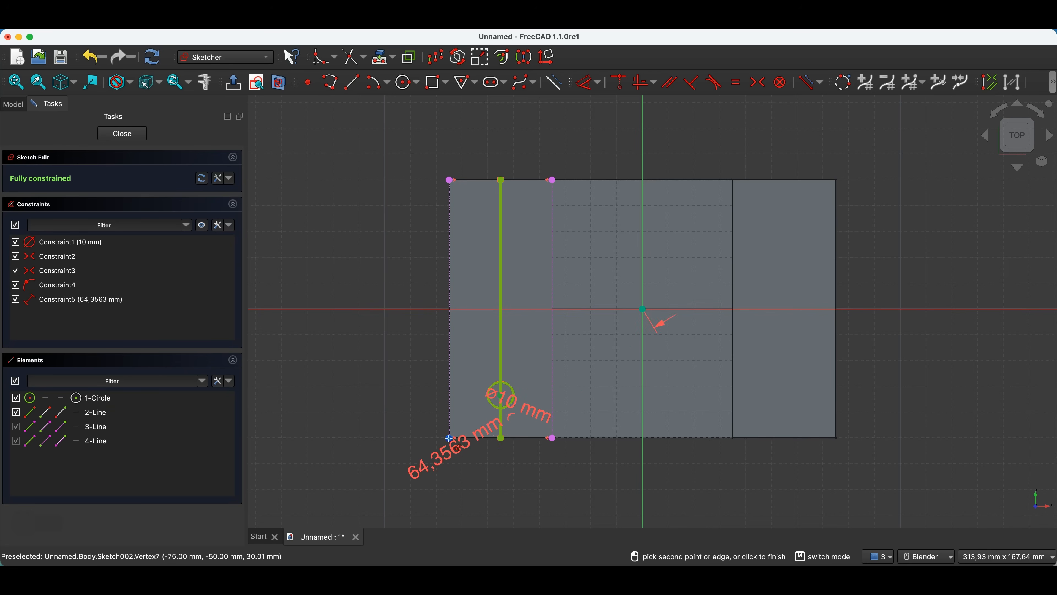
{"action": "left_click", "coordinate": [403, 419]}
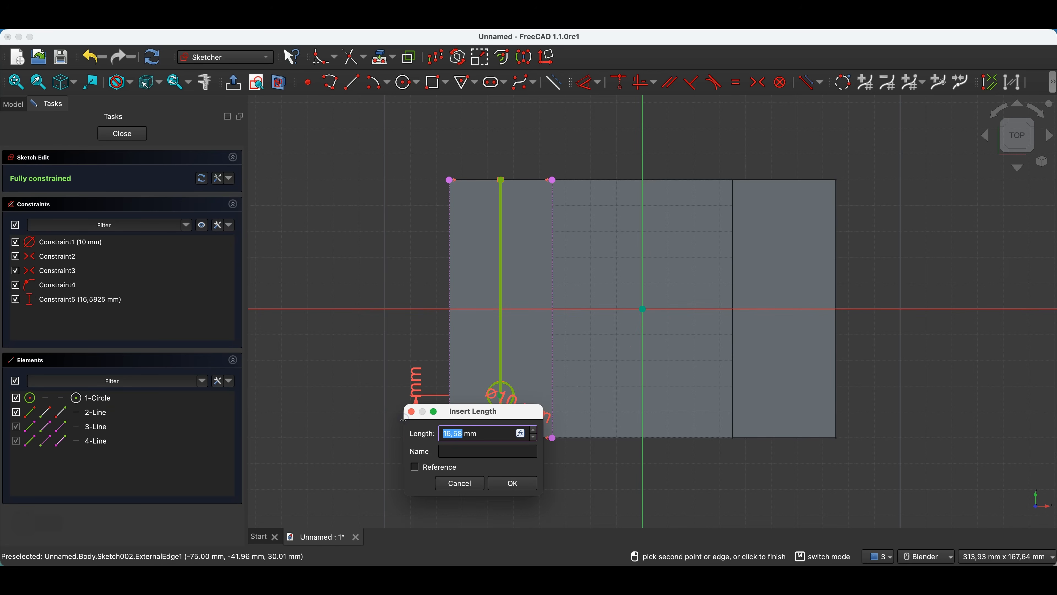
{"action": "key", "text": "Return"}
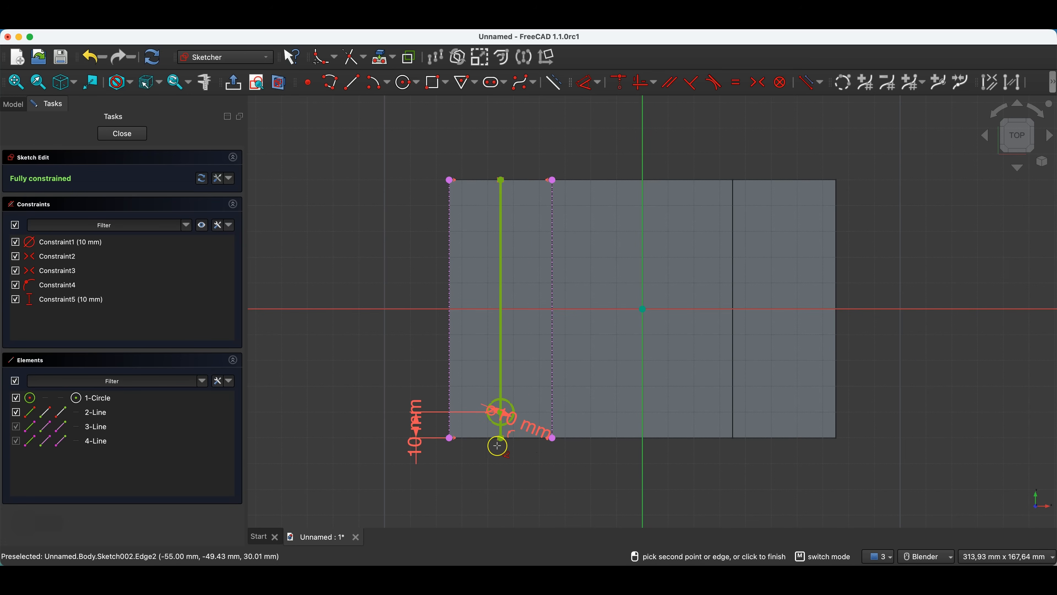
{"action": "right_click", "coordinate": [415, 365]}
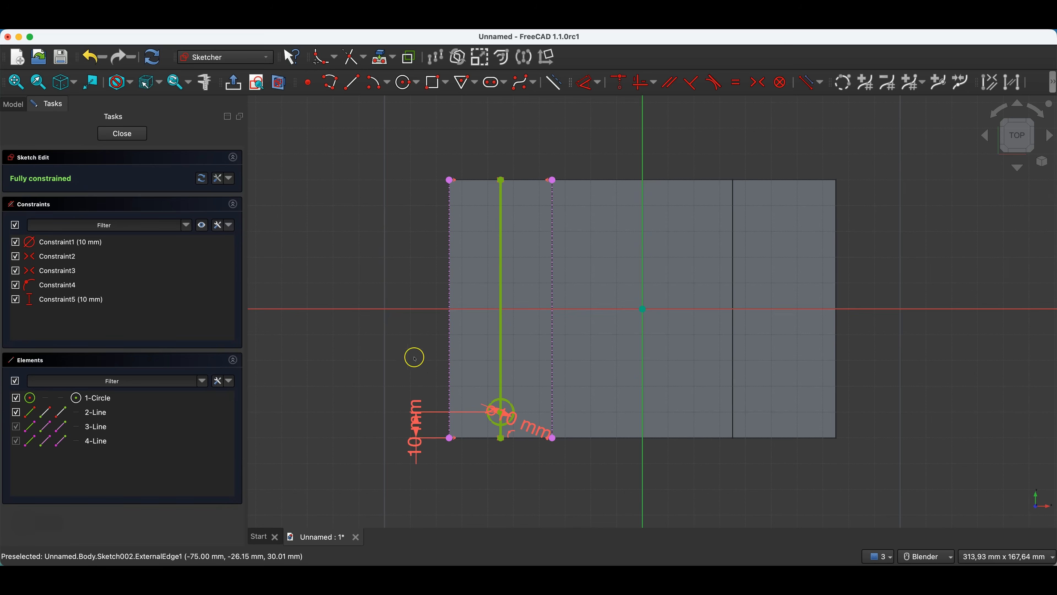
Close the circle sketch and try to pad it with the centre line still as regular geometry.
{"action": "left_click", "coordinate": [503, 264]}
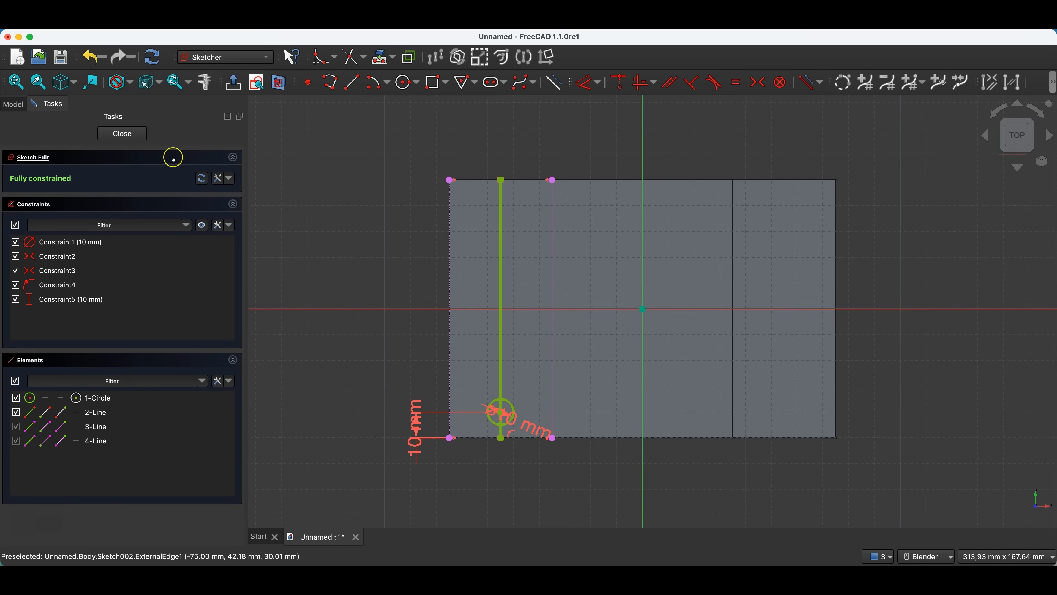
{"action": "left_click", "coordinate": [142, 138]}
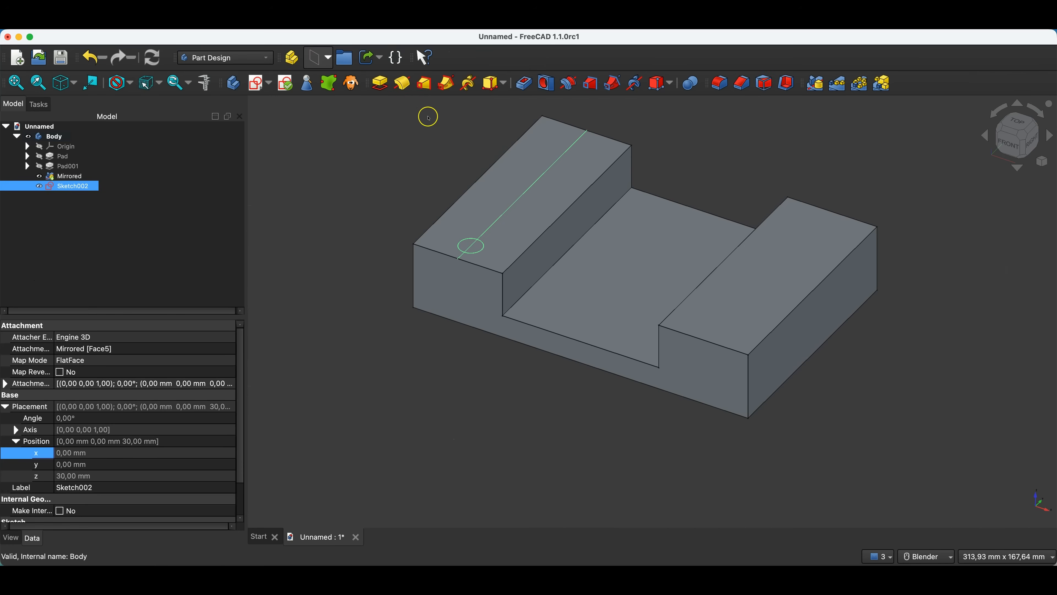
{"action": "left_click", "coordinate": [380, 83]}
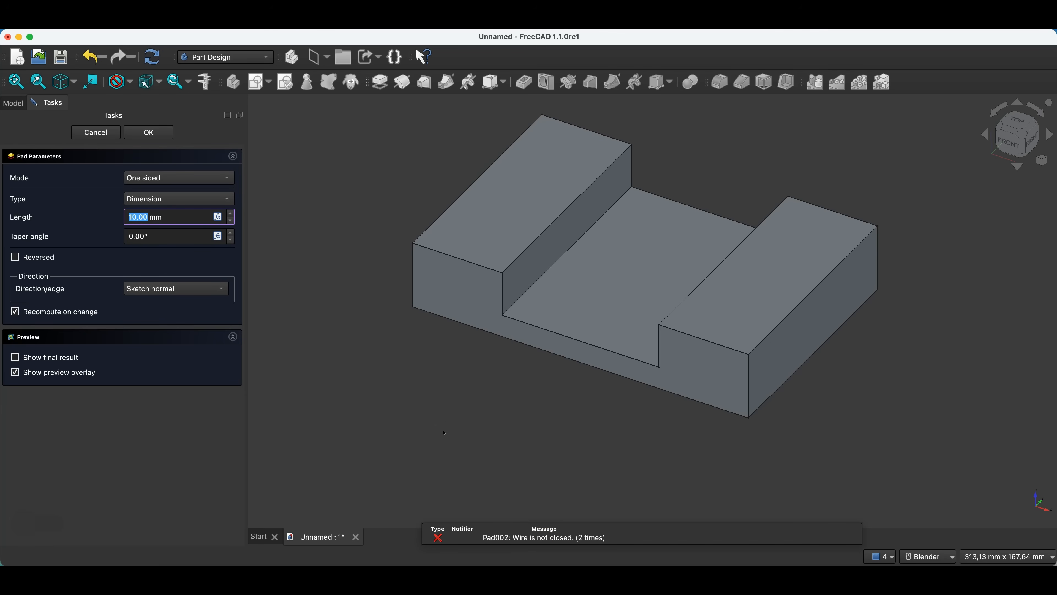
{"action": "left_click", "coordinate": [117, 133]}
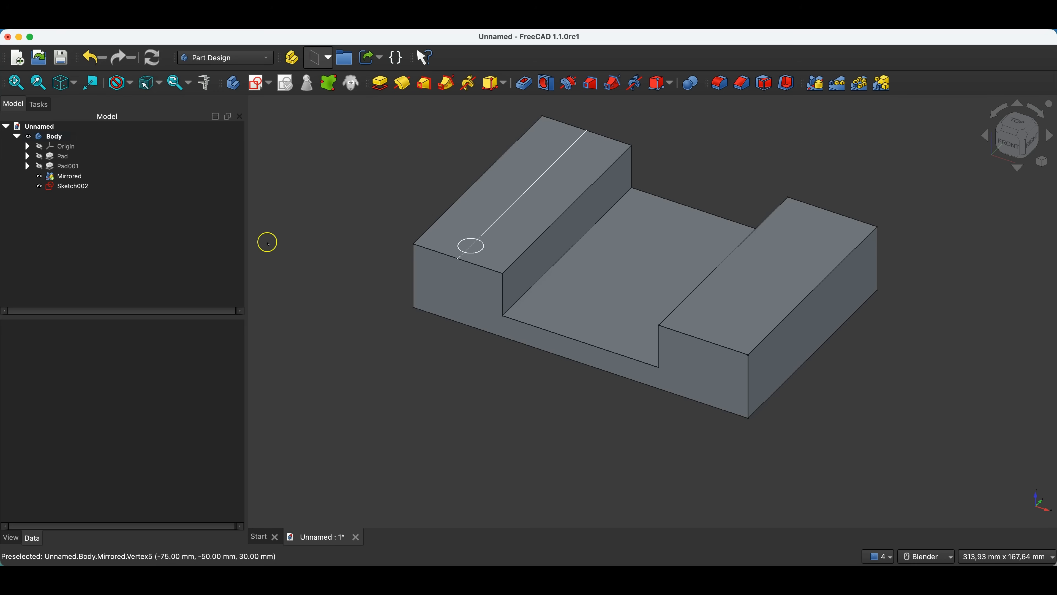
Reopen the circle sketch and convert its vertical centre line to construction geometry.
{"action": "double_click", "coordinate": [75, 186]}
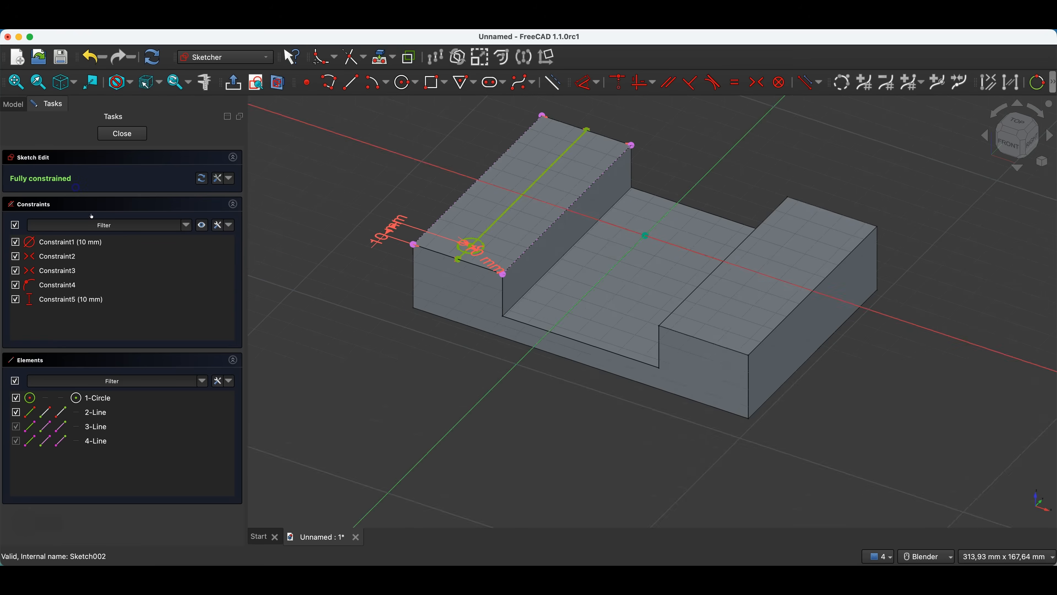
{"action": "scroll", "coordinate": [508, 410], "scroll_direction": "up", "scroll_amount": 1}
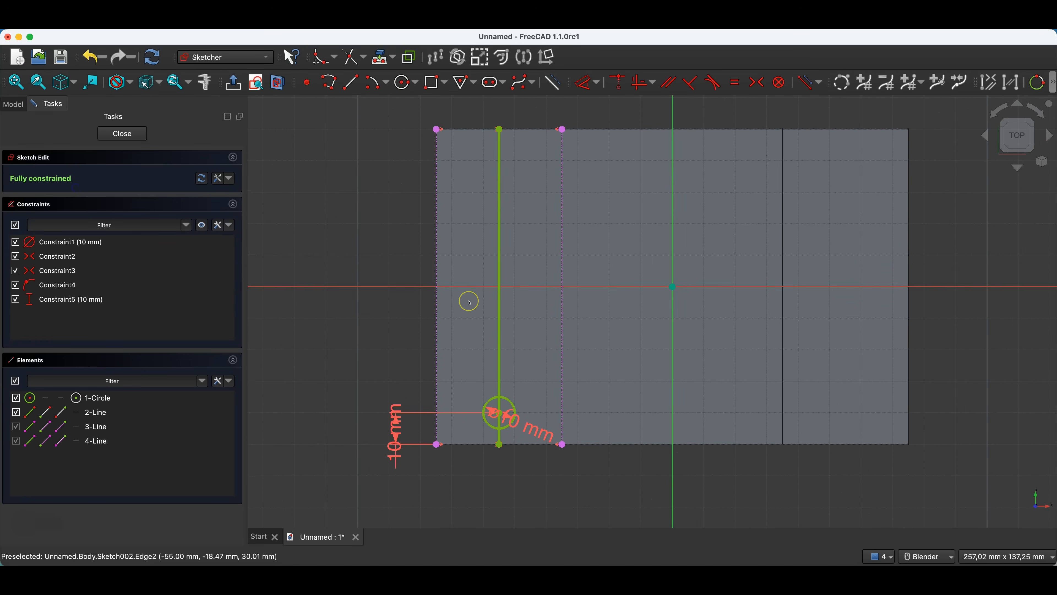
{"action": "left_click", "coordinate": [499, 222]}
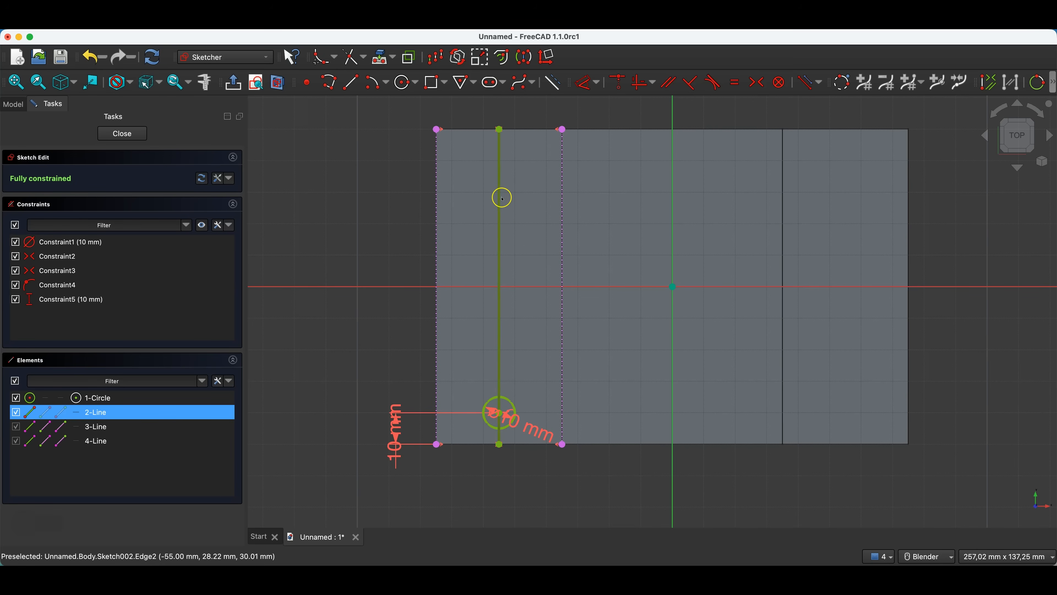
{"action": "left_click", "coordinate": [554, 84]}
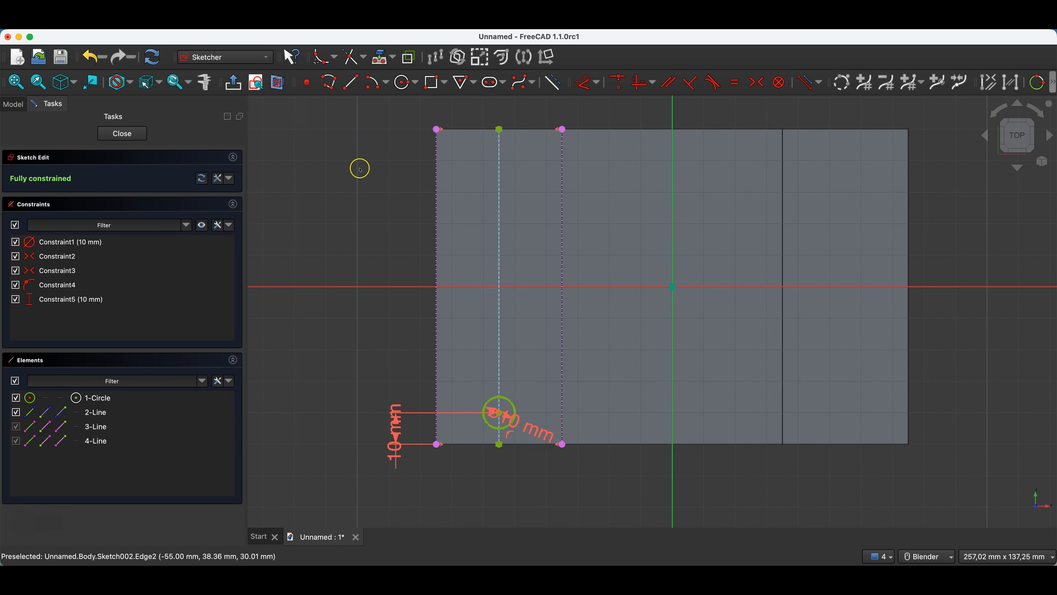
Close the sketch and pad the circle 10 mm upward from the left block's top face.
{"action": "left_click", "coordinate": [135, 143]}
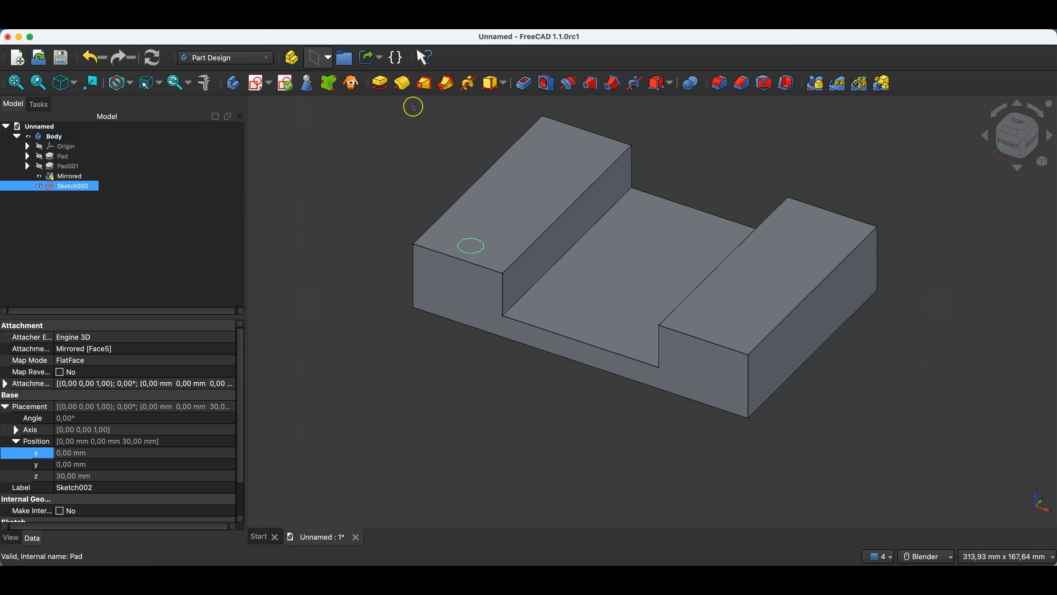
{"action": "left_click", "coordinate": [380, 83]}
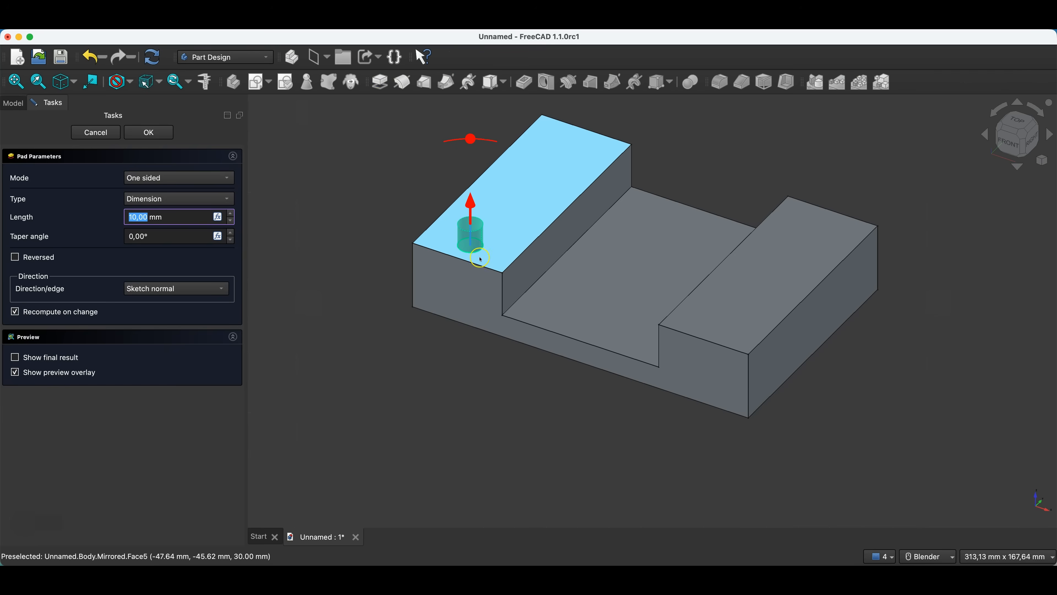
{"action": "left_click", "coordinate": [158, 134]}
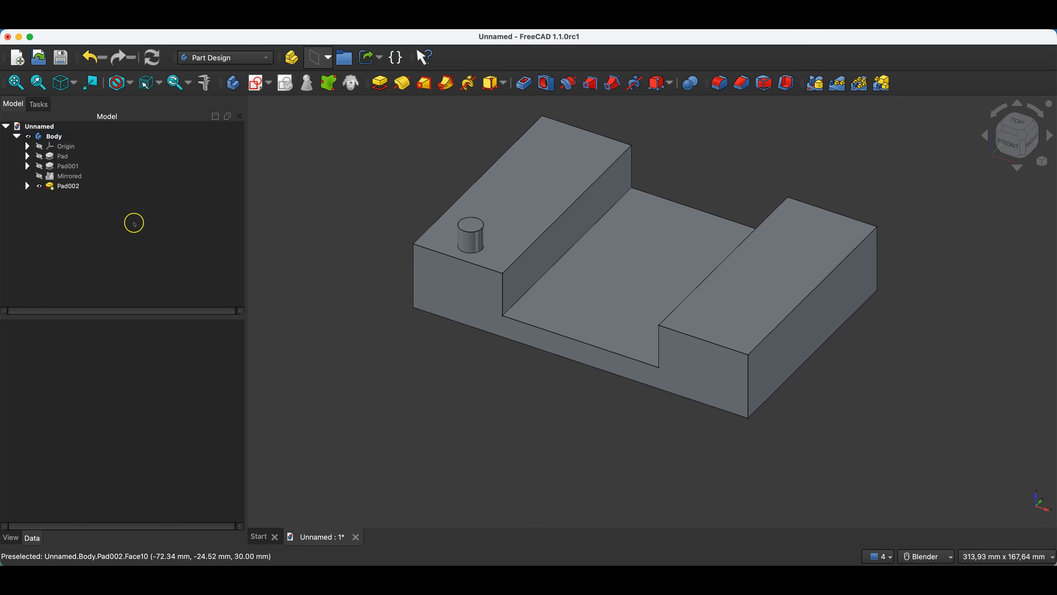
Mirror the cylindrical peg pad about the base XZ-plane to the other end of the left block.
{"action": "left_click", "coordinate": [60, 187]}
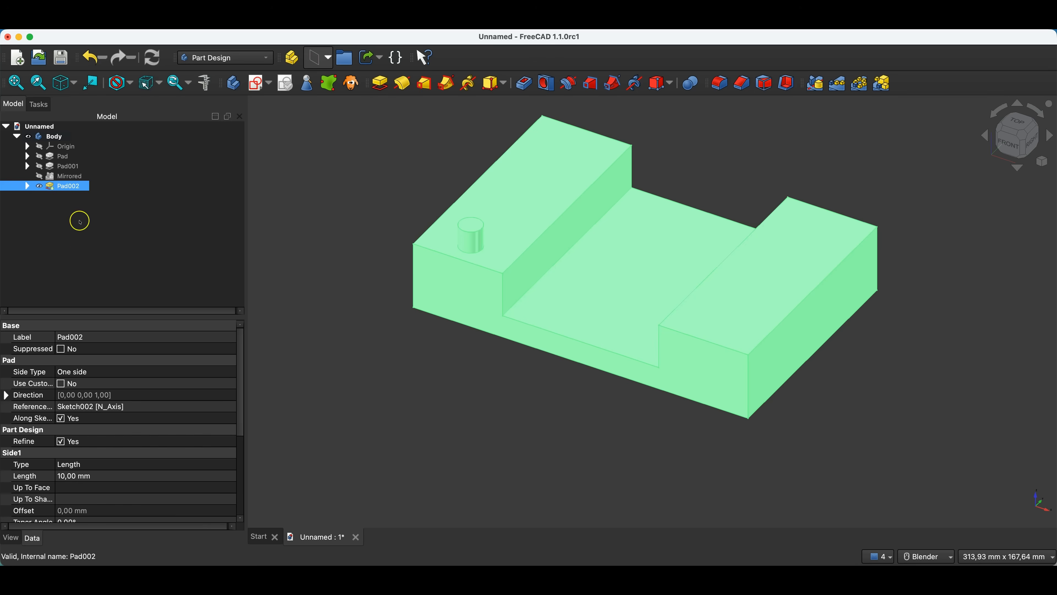
{"action": "left_click", "coordinate": [821, 83]}
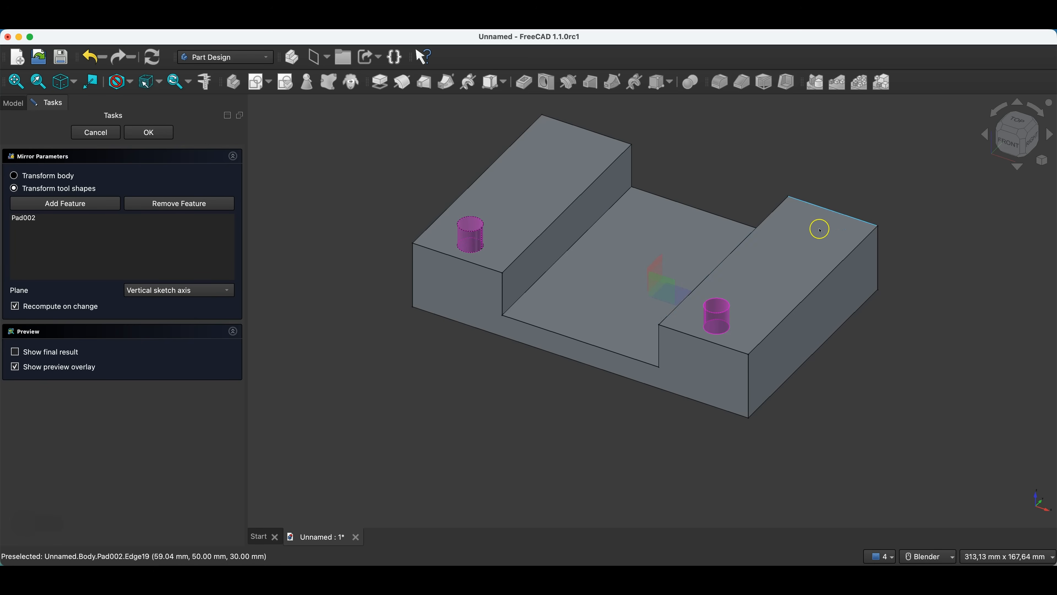
{"action": "left_click", "coordinate": [149, 291]}
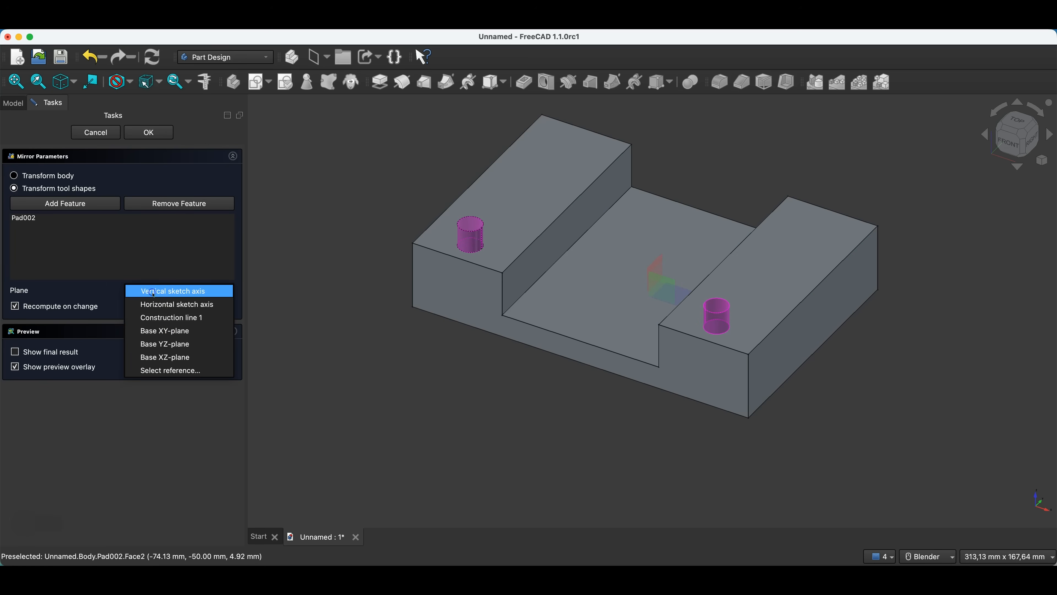
{"action": "left_click", "coordinate": [168, 357]}
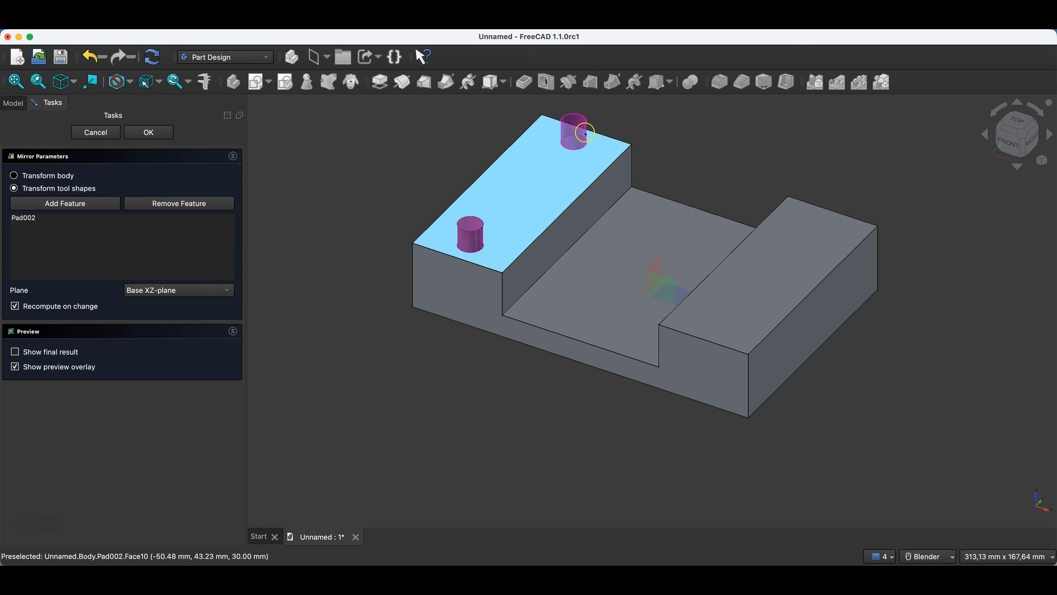
{"action": "left_click", "coordinate": [162, 134]}
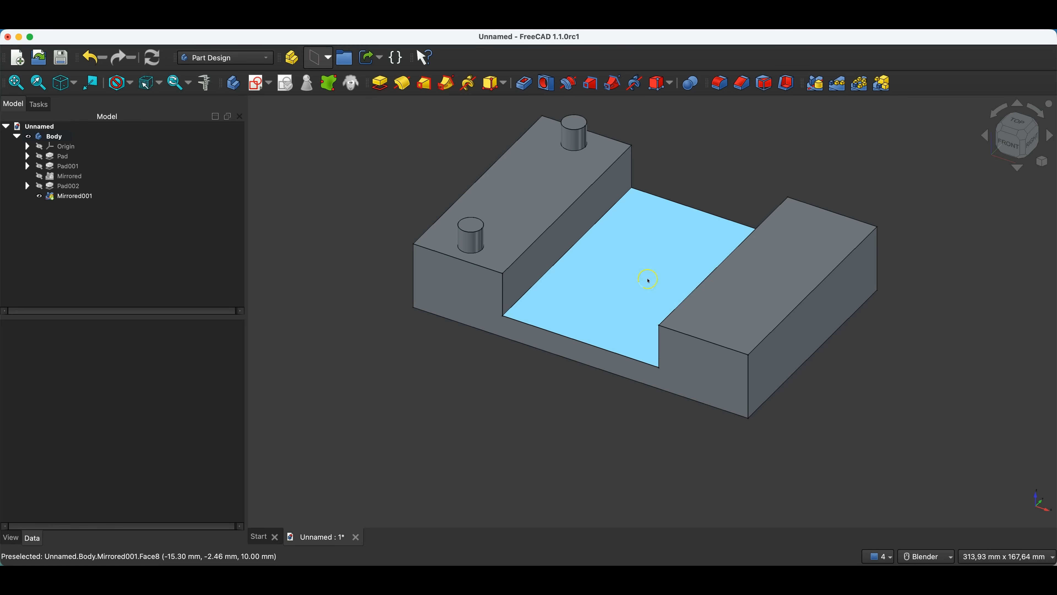
Sketch a slot on the right block's top face with 40 mm between arc centres and a 4 mm end radius, near vertical.
{"action": "left_click", "coordinate": [760, 270]}
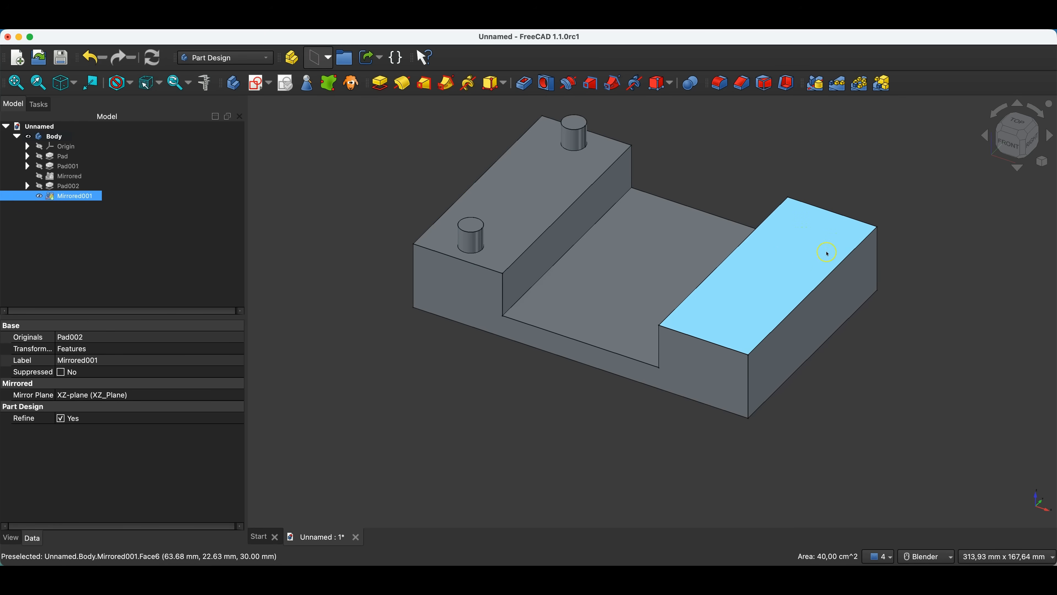
{"action": "left_click", "coordinate": [256, 84]}
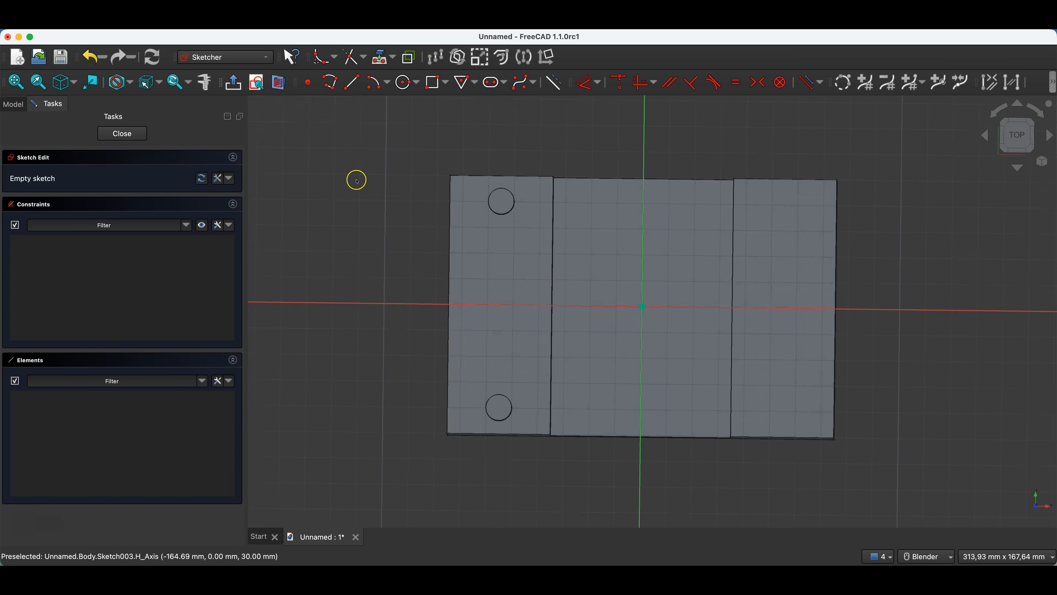
{"action": "left_click", "coordinate": [495, 82]}
{"action": "left_click", "coordinate": [749, 252]}
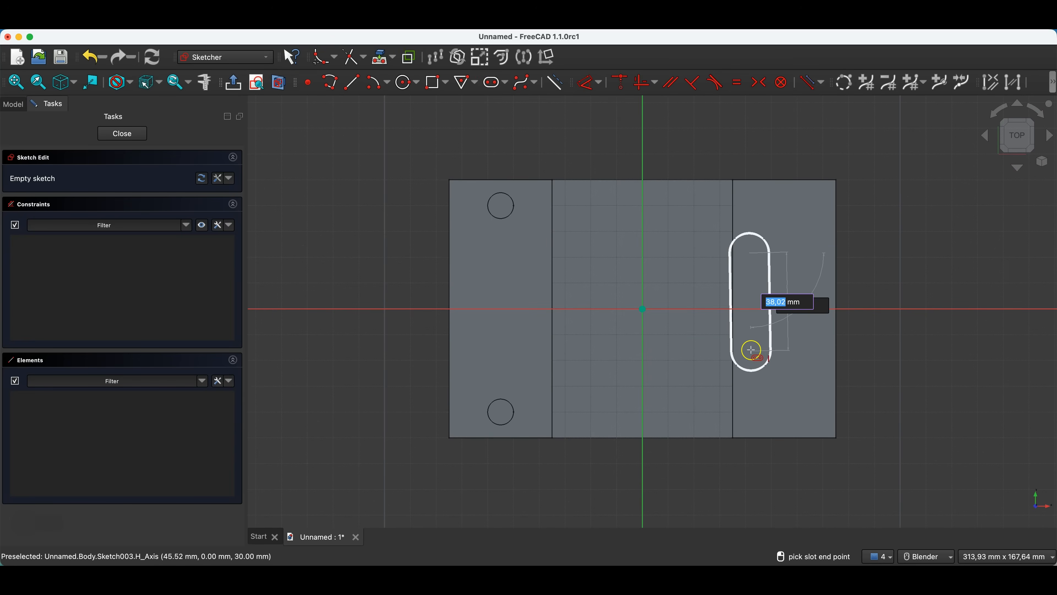
{"action": "type", "text": "40"}
{"action": "key", "text": "Tab"}
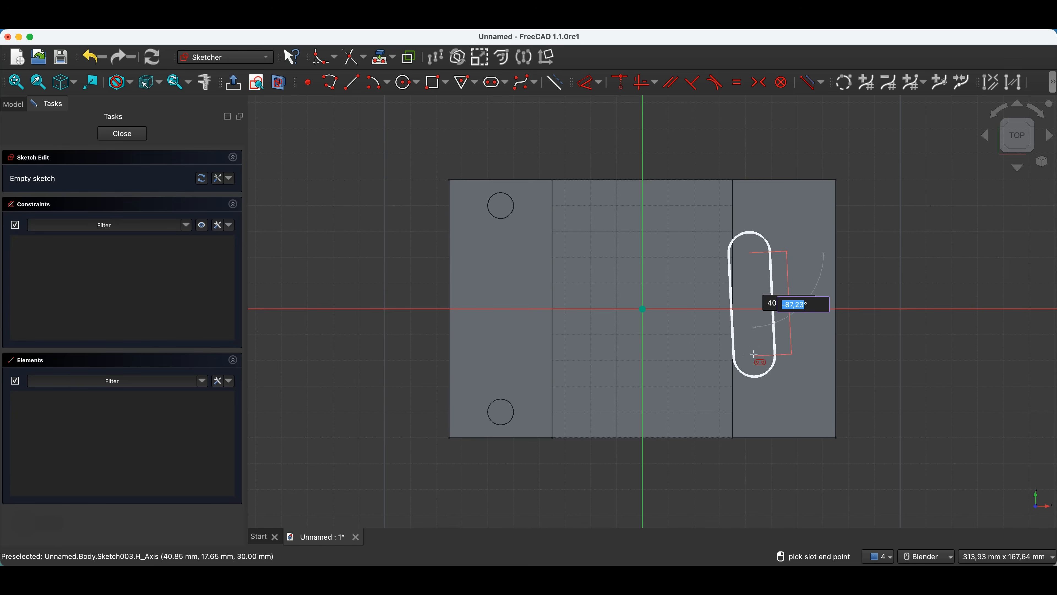
{"action": "key", "text": "Return"}
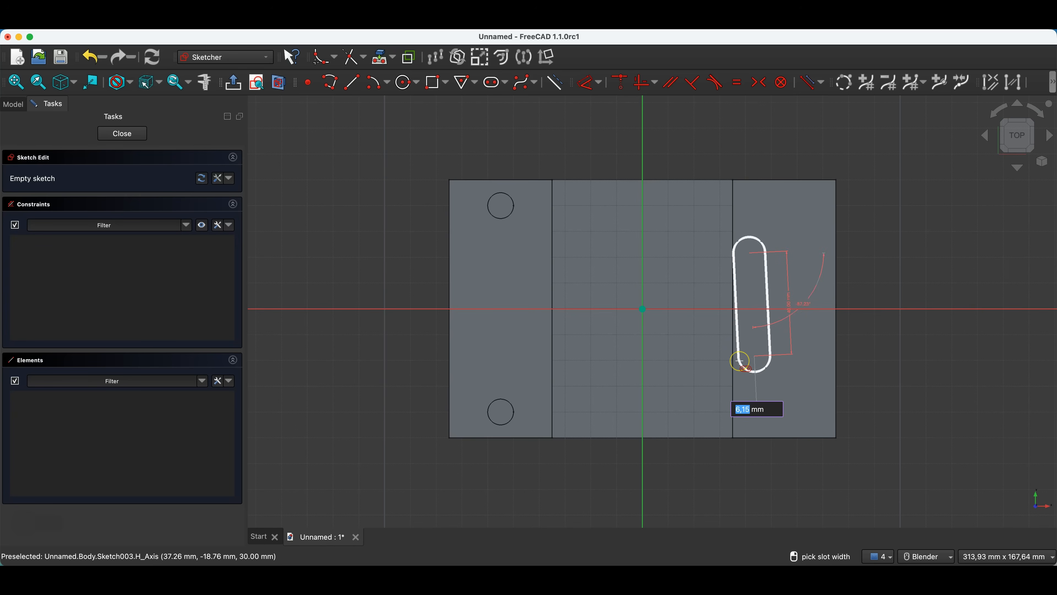
{"action": "left_click", "coordinate": [742, 357]}
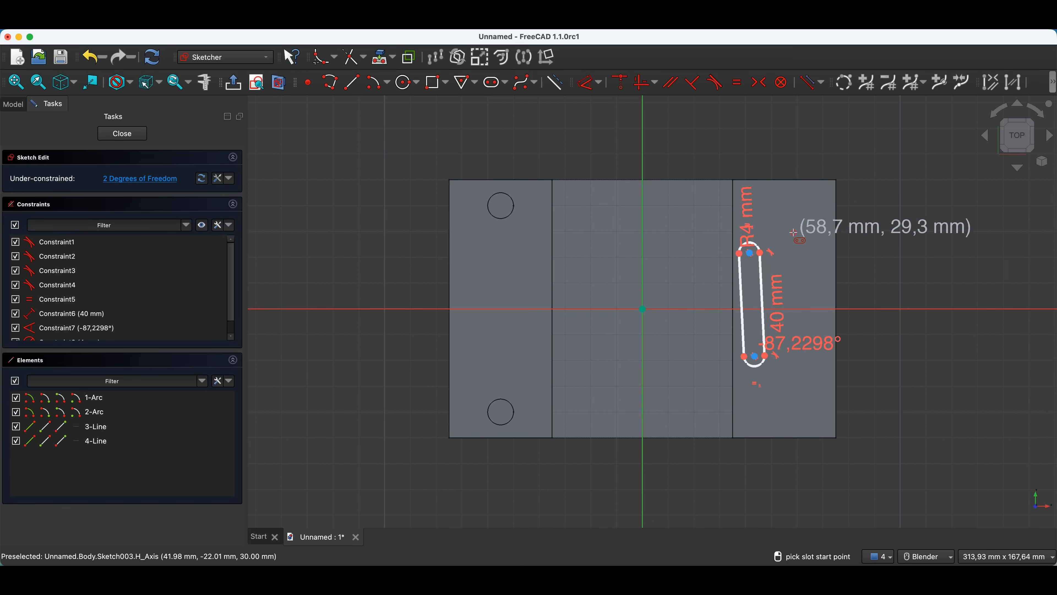
{"action": "key", "text": "Escape"}
Try to constrain the slot's two arc centres symmetrically about the horizontal axis.
{"action": "left_click", "coordinate": [754, 357]}
{"action": "left_click", "coordinate": [751, 245]}
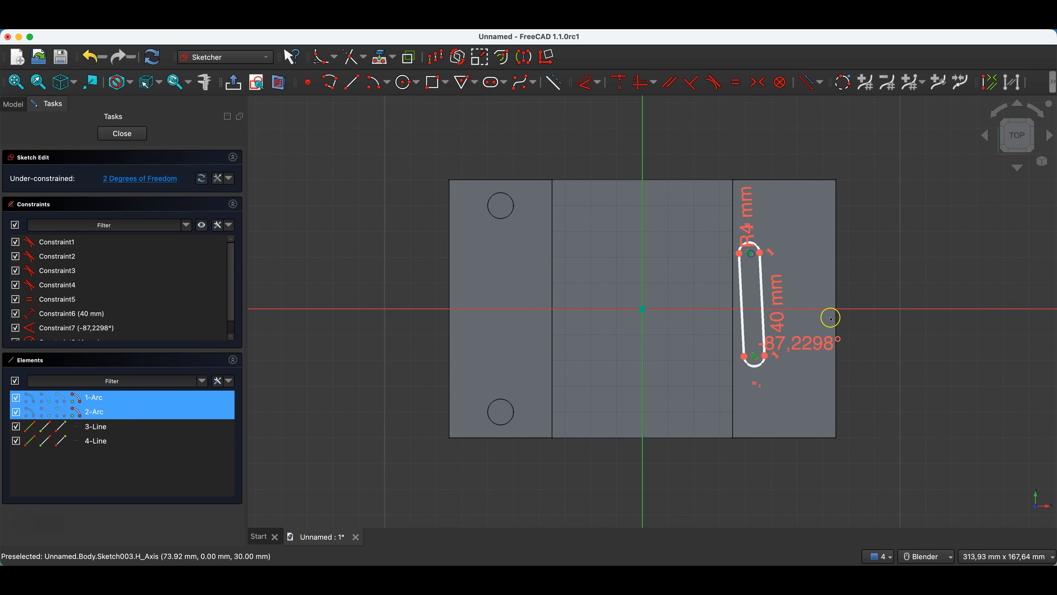
{"action": "left_click", "coordinate": [813, 309]}
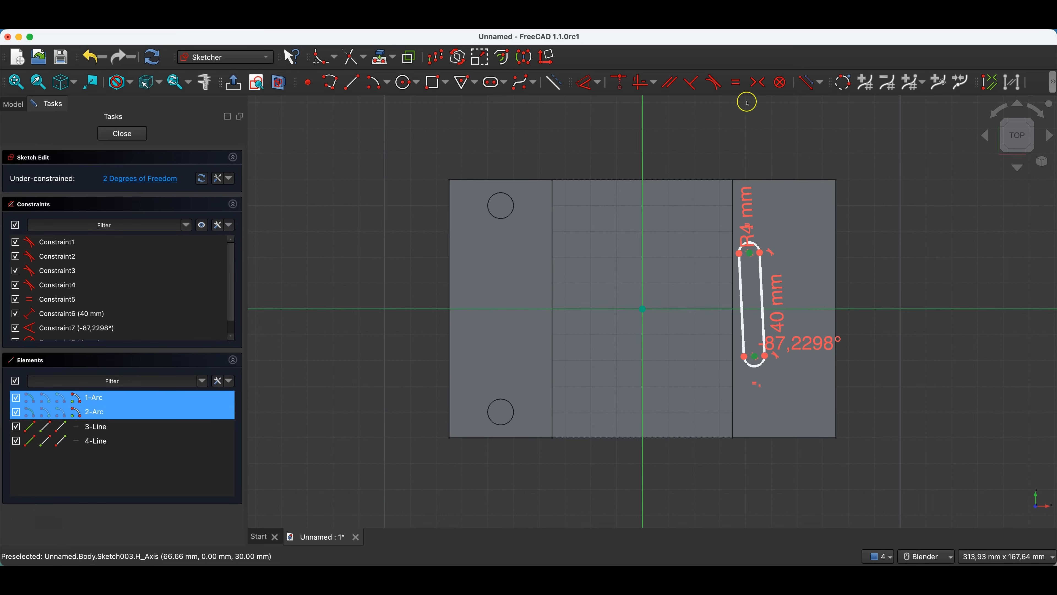
{"action": "left_click", "coordinate": [757, 82]}
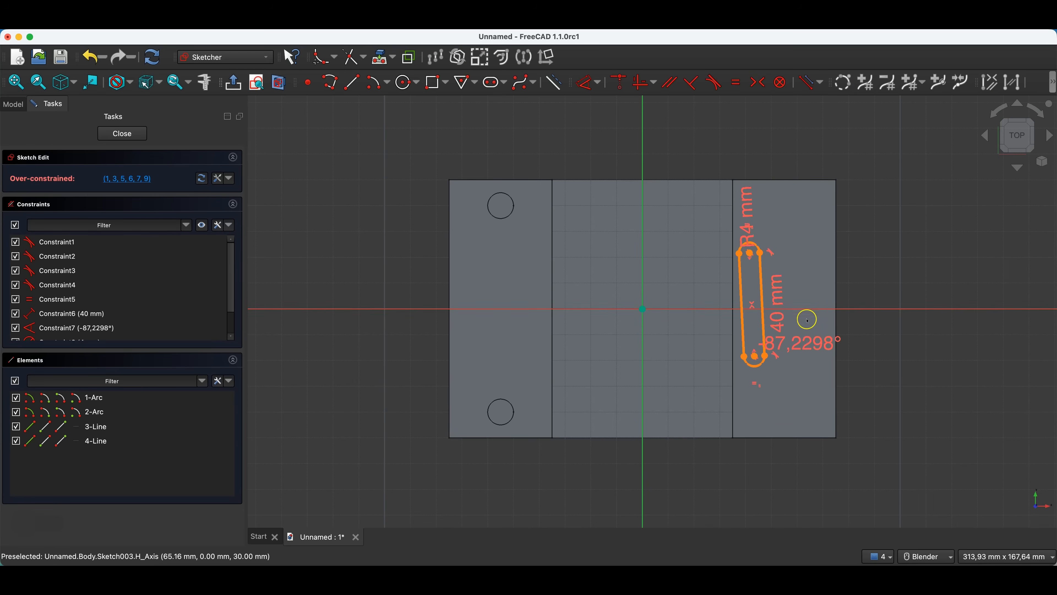
Try deleting the conflicting slot constraints and moving the lower arc, and undo these edits together with the symmetry constraint.
{"action": "left_click", "coordinate": [122, 179]}
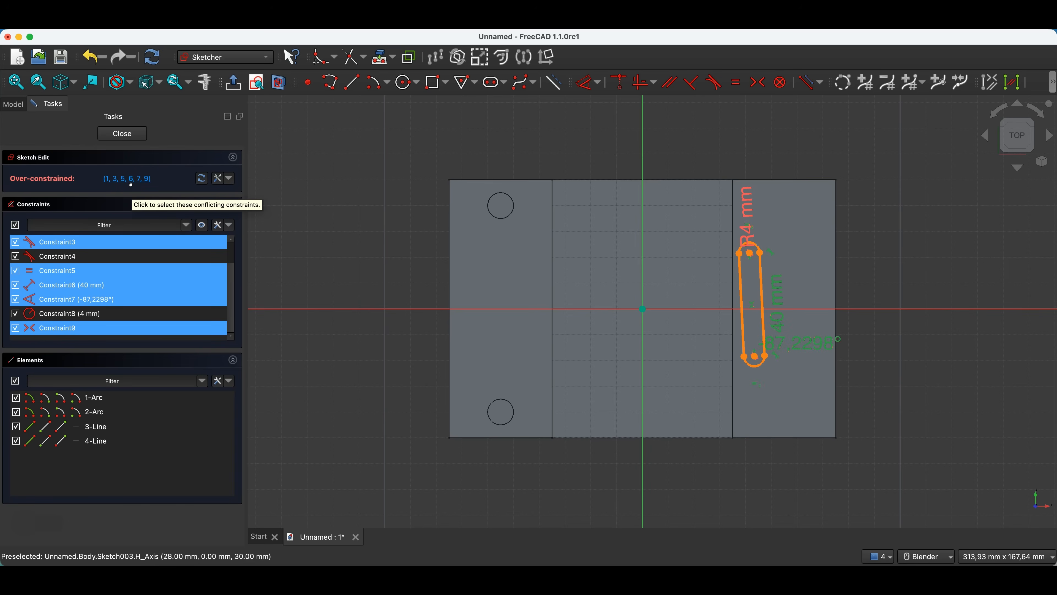
{"action": "left_click", "coordinate": [178, 283]}
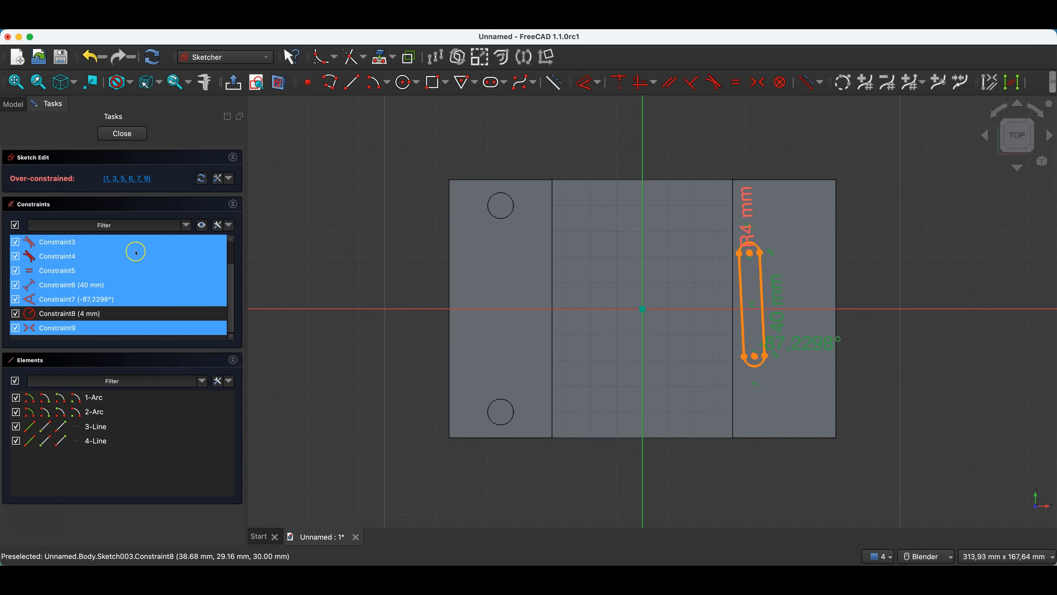
{"action": "right_click", "coordinate": [66, 242]}
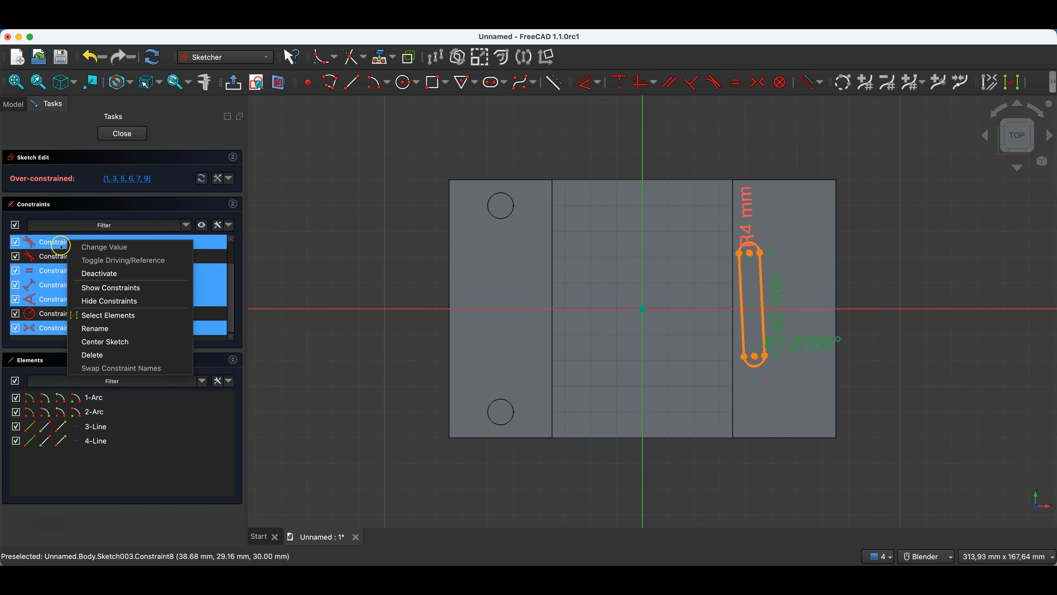
{"action": "left_click", "coordinate": [103, 357]}
{"action": "mouse_move", "coordinate": [754, 357]}
{"action": "left_mouse_down"}
{"action": "mouse_move", "coordinate": [745, 374]}
{"action": "mouse_move", "coordinate": [752, 359]}
{"action": "left_mouse_up"}
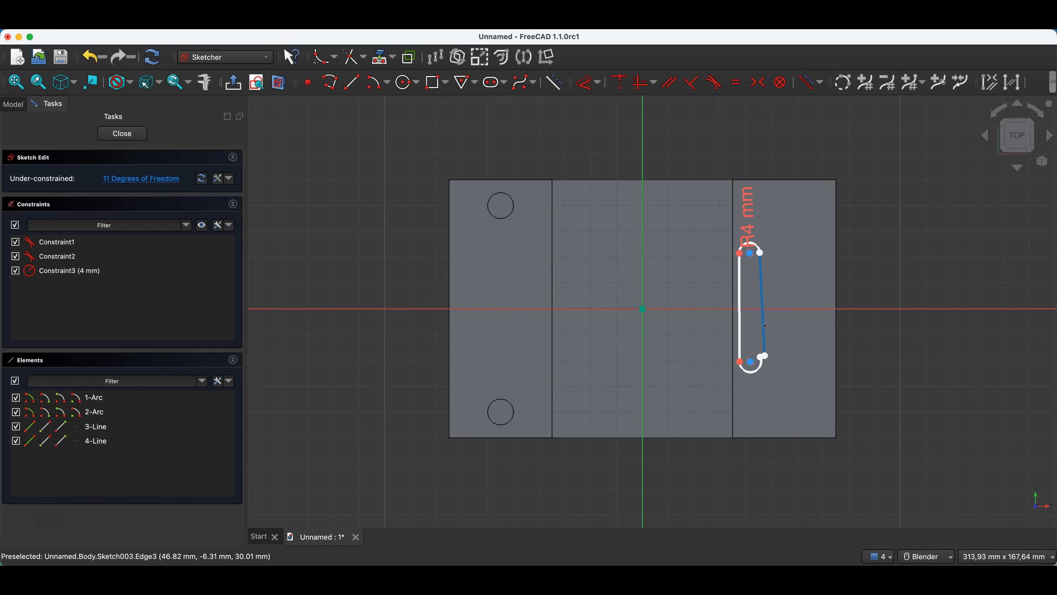
{"action": "key", "text": "super+z"}
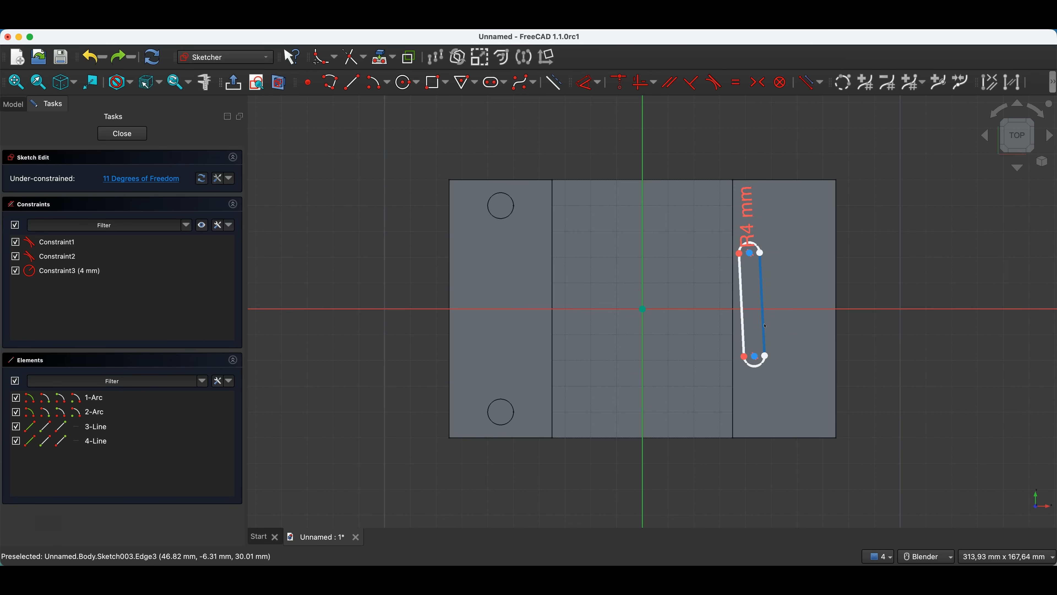
{"action": "key", "text": "super+z"}
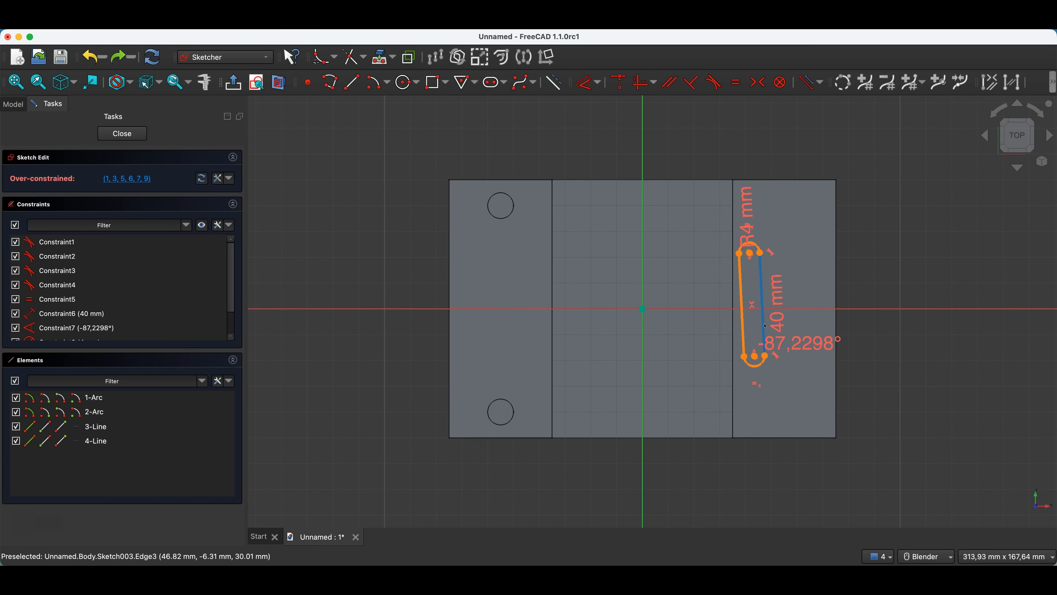
{"action": "key", "text": "super+z"}
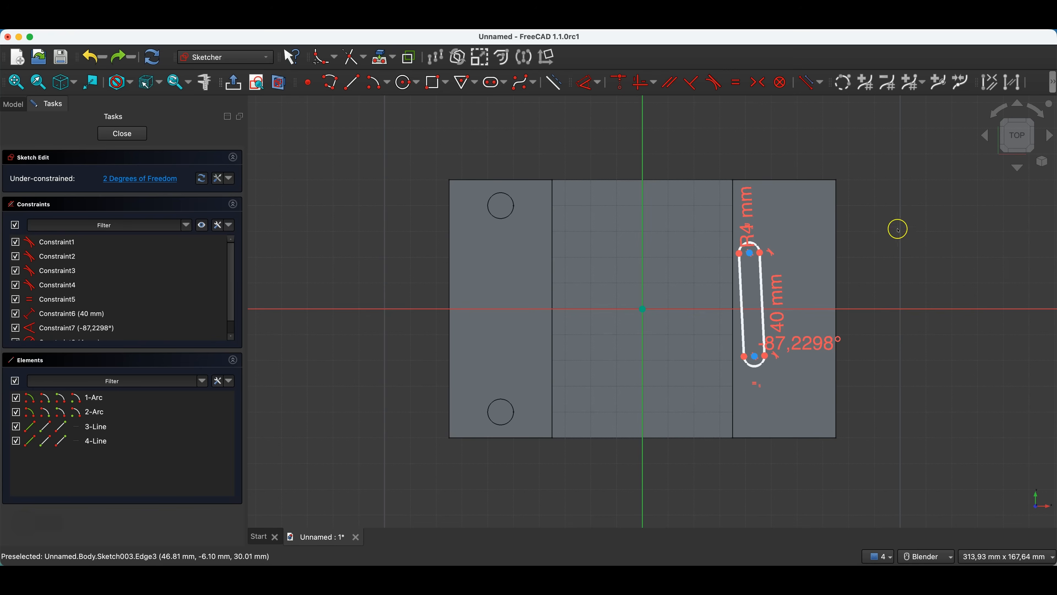
Move the slot around on the right block's top face to test its remaining freedom.
{"action": "left_click_drag", "start_coordinate": [761, 347], "coordinate": [753, 368]}
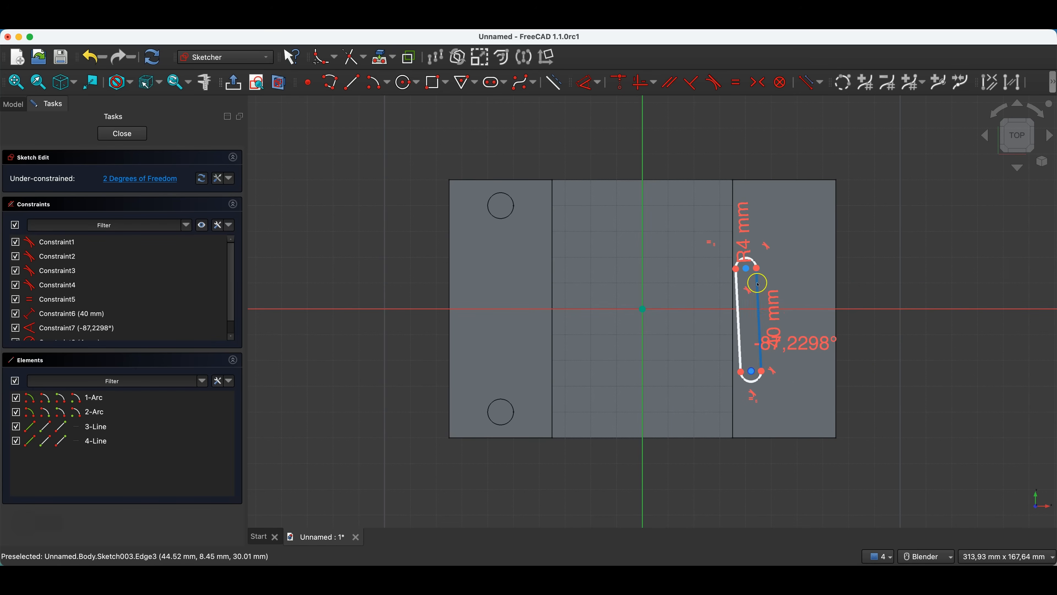
{"action": "mouse_move", "coordinate": [748, 266]}
{"action": "left_mouse_down"}
{"action": "mouse_move", "coordinate": [770, 263]}
{"action": "mouse_move", "coordinate": [763, 254]}
{"action": "left_mouse_up"}
{"action": "left_click_drag", "start_coordinate": [757, 348], "coordinate": [750, 347]}
{"action": "left_click_drag", "start_coordinate": [767, 254], "coordinate": [775, 259]}
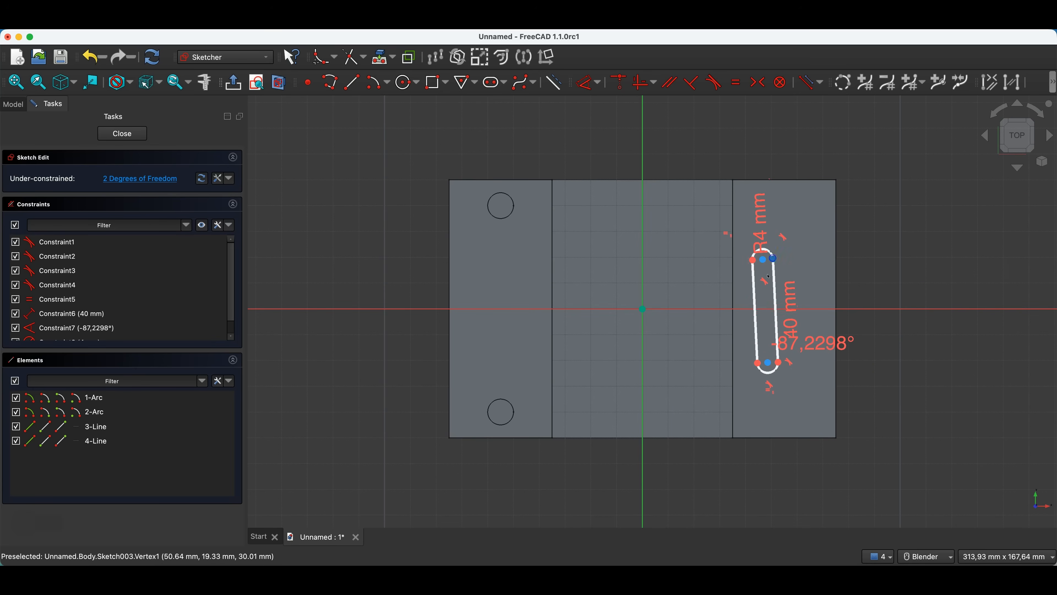
Delete the slot's angle constraint and move its lower arc centre to straighten the slot vertically.
{"action": "left_click", "coordinate": [814, 349]}
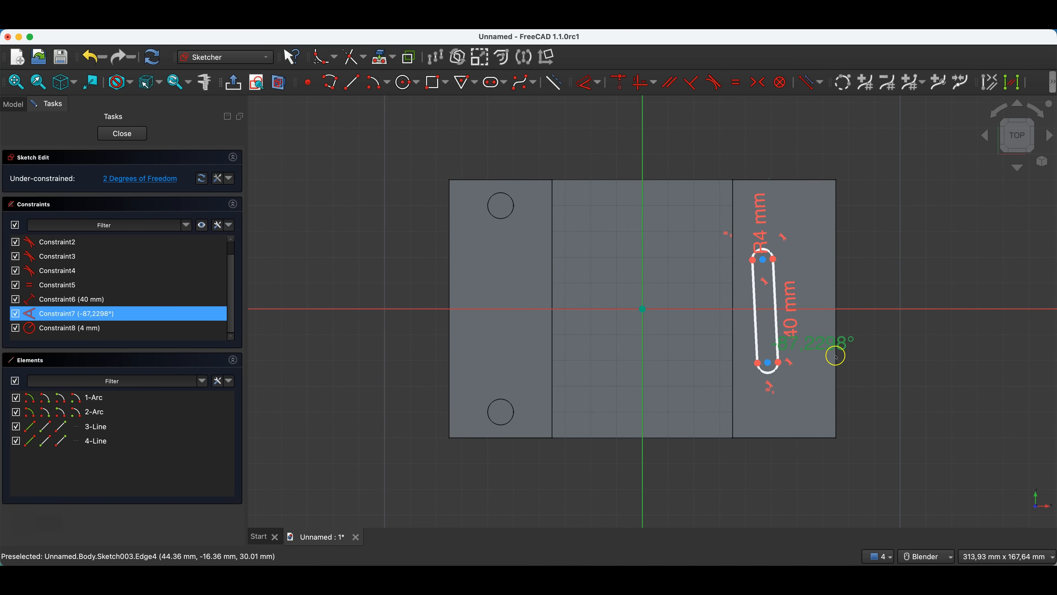
{"action": "left_click", "coordinate": [808, 340]}
{"action": "left_click", "coordinate": [827, 354]}
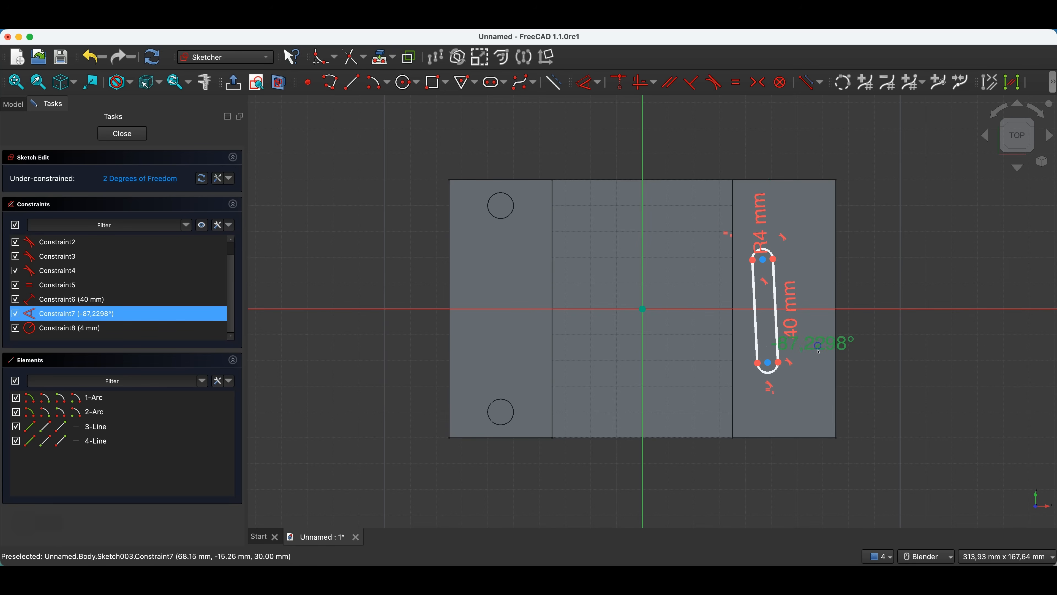
{"action": "key", "text": "Delete"}
{"action": "left_click_drag", "start_coordinate": [761, 358], "coordinate": [763, 363]}
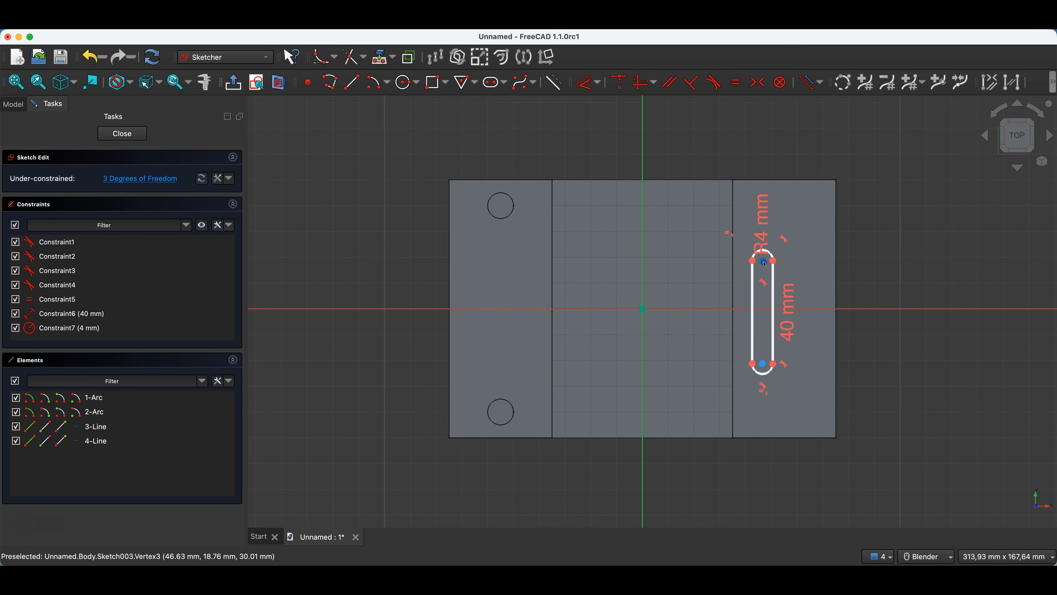
Make the slot's two arc centres symmetric about the sketch's horizontal axis.
{"action": "left_click", "coordinate": [764, 262]}
{"action": "left_click", "coordinate": [765, 365]}
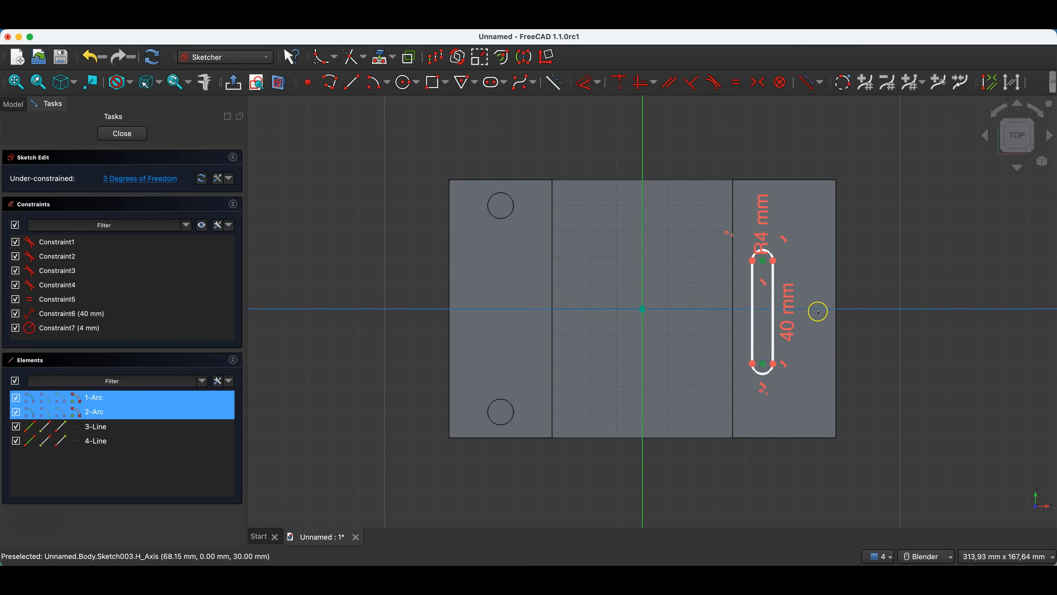
{"action": "left_click", "coordinate": [757, 83]}
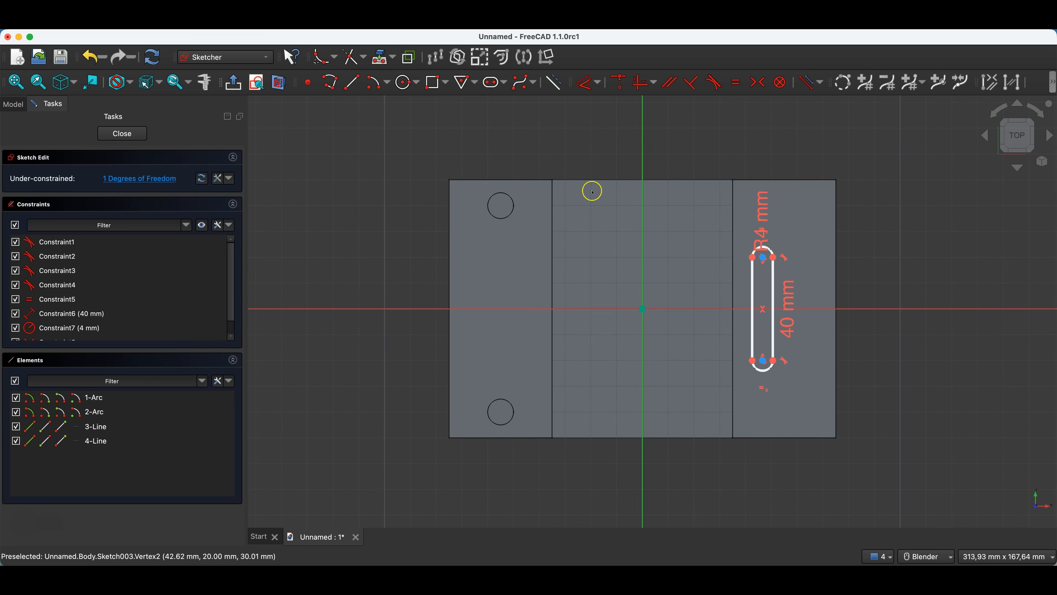
Project the right block's inner top edge as external geometry and set its horizontal distance to the slot's near side to 2 mm.
{"action": "left_click", "coordinate": [374, 58]}
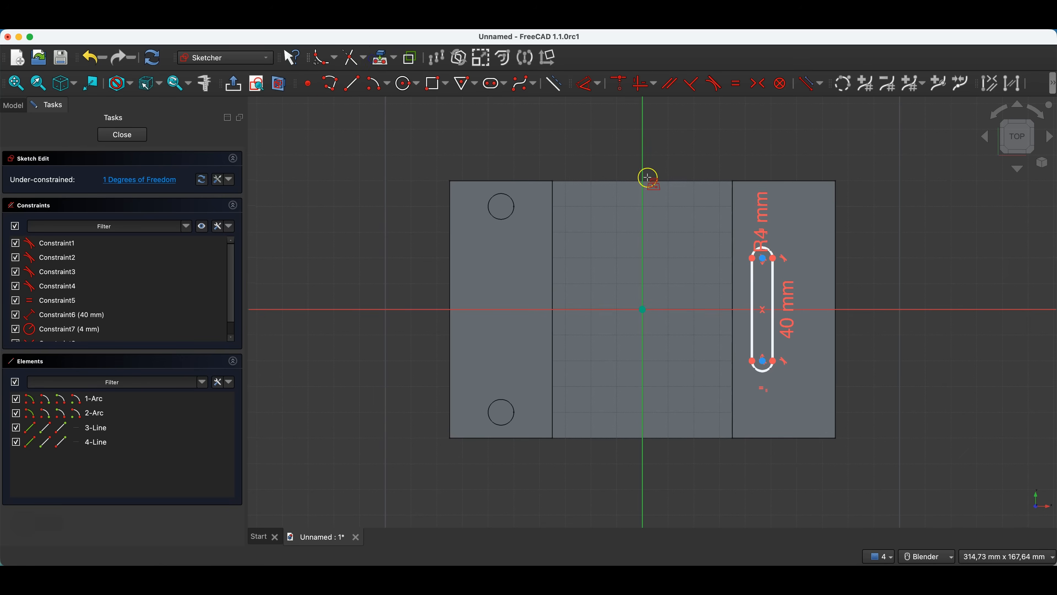
{"action": "left_click", "coordinate": [732, 199]}
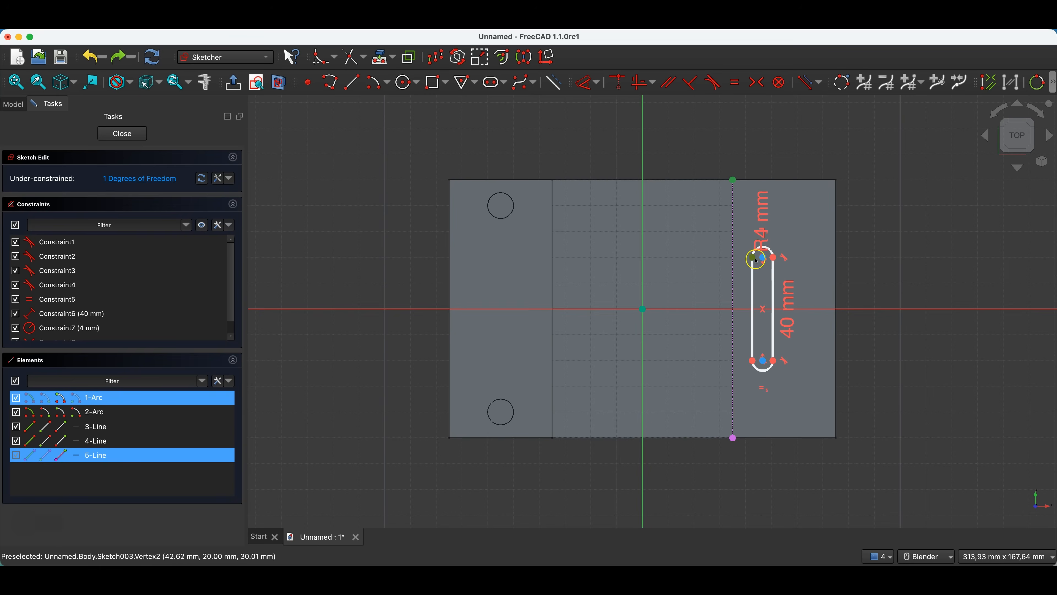
{"action": "left_click", "coordinate": [588, 82]}
{"action": "left_click", "coordinate": [748, 140]}
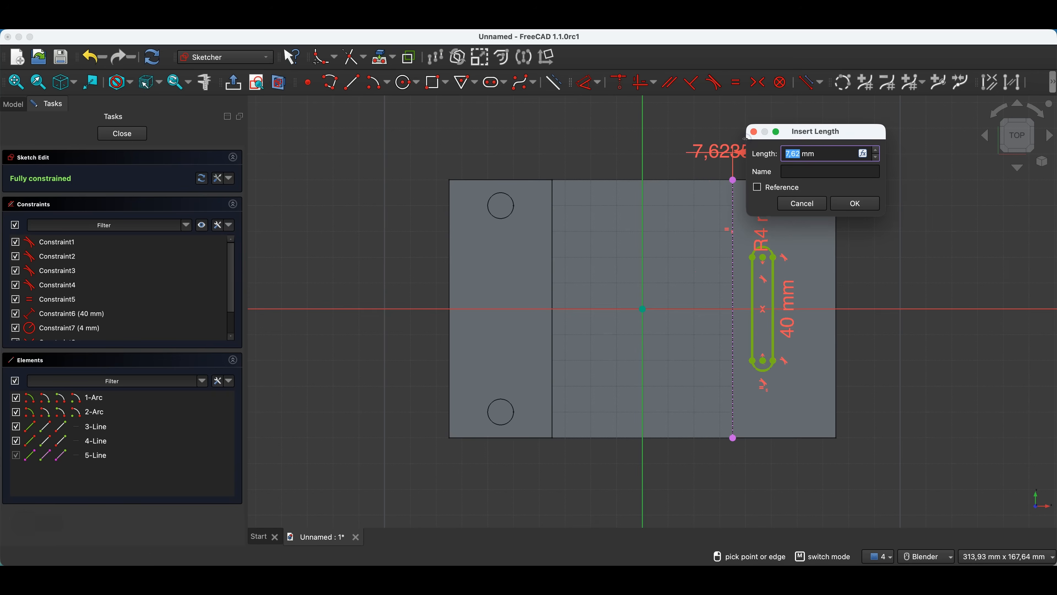
{"action": "type", "text": "2"}
{"action": "key", "text": "Return"}
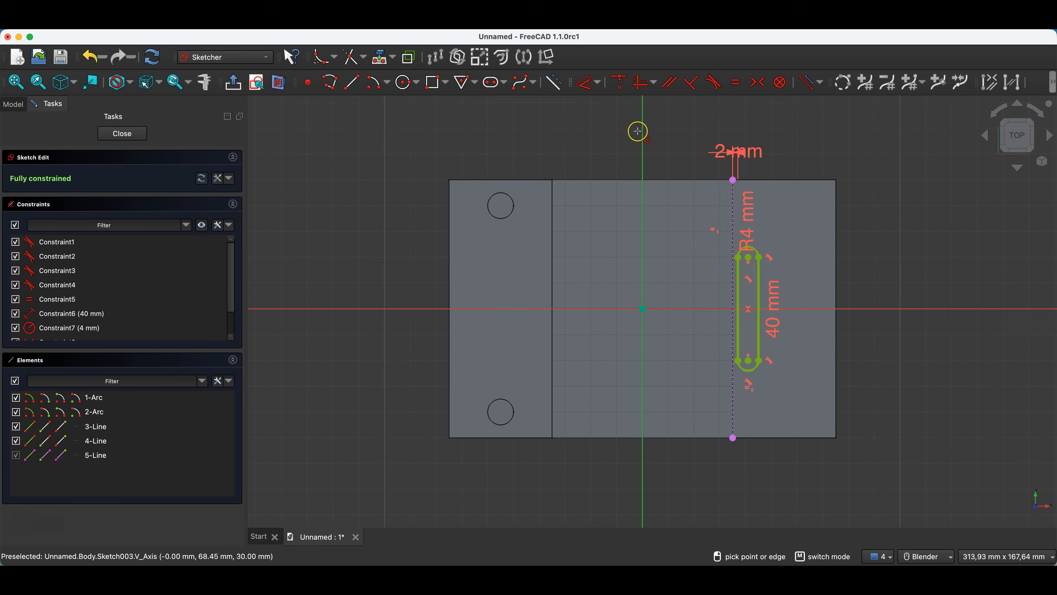
{"action": "key", "text": "Escape"}
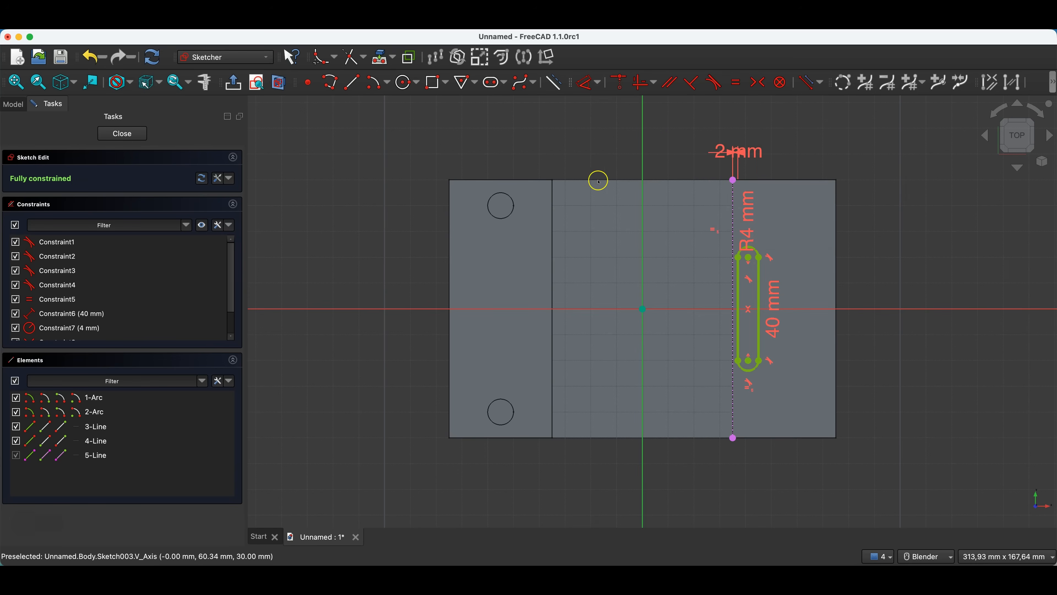
Close the slot sketch and pocket it 5 mm deep into the right block.
{"action": "left_click", "coordinate": [122, 134]}
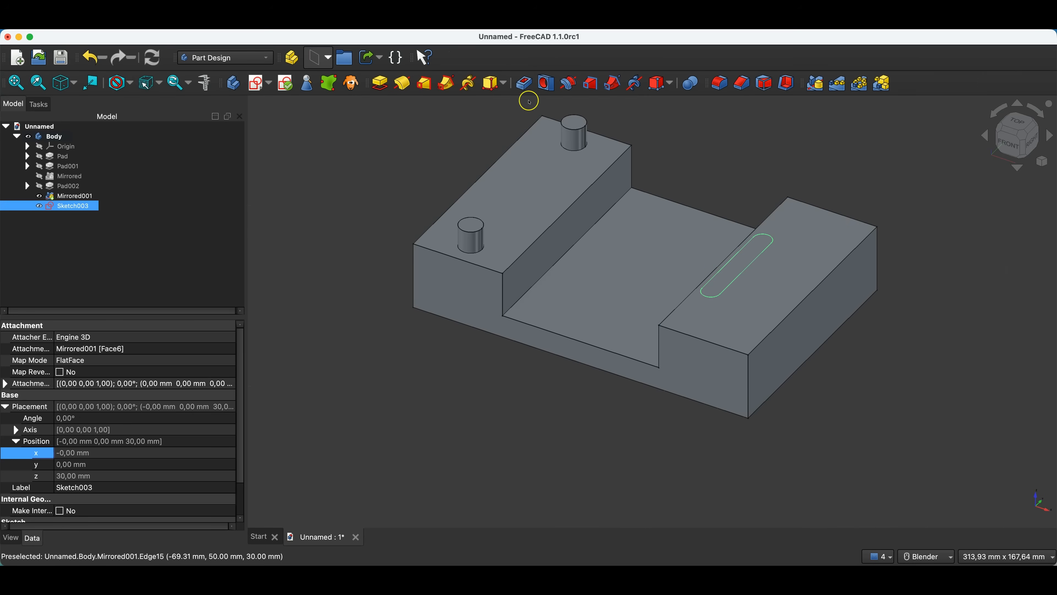
{"action": "left_click", "coordinate": [524, 85]}
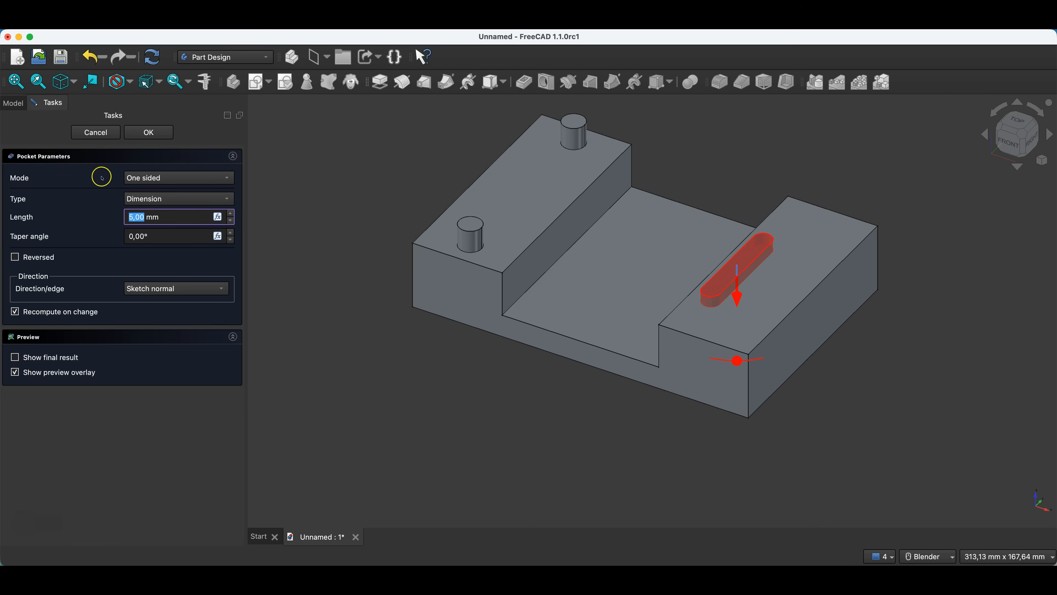
{"action": "left_click", "coordinate": [149, 133]}
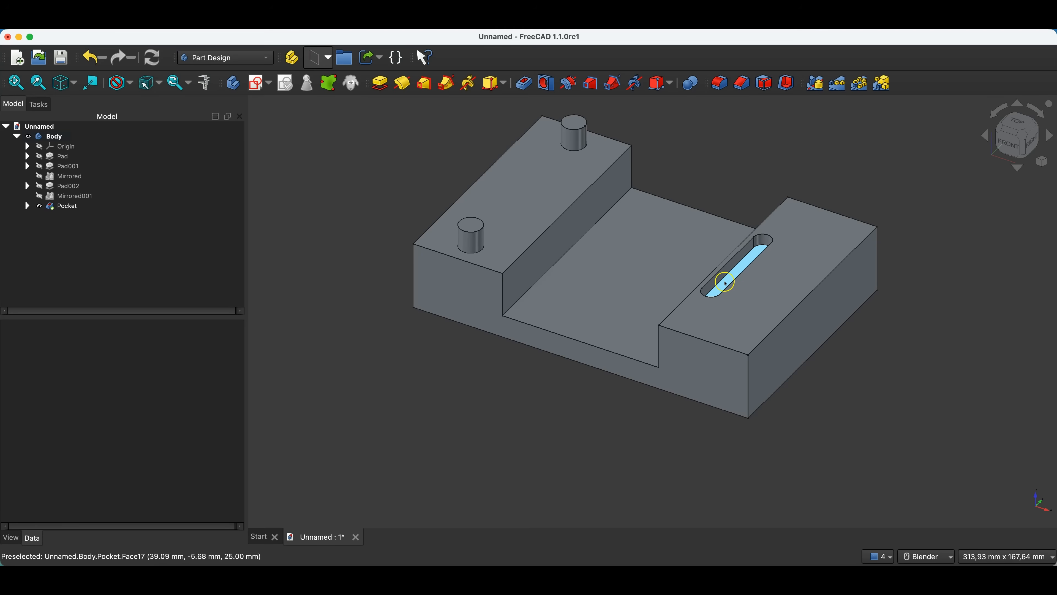
Examine the pocketed slot and the right block's inner wall beside it from several viewing angles.
{"action": "left_click", "coordinate": [802, 280]}
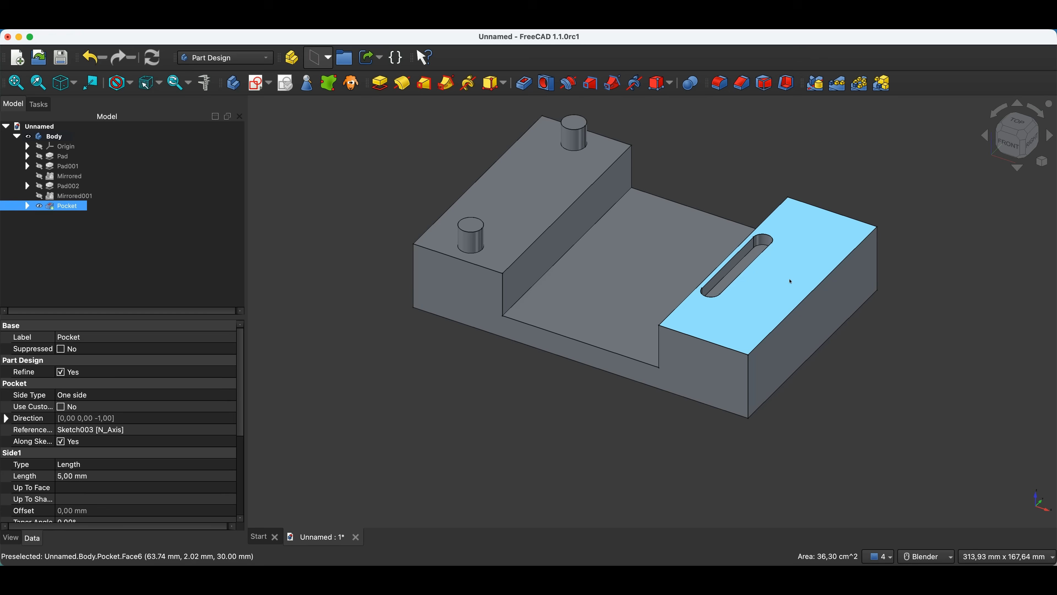
{"action": "left_click", "coordinate": [728, 135]}
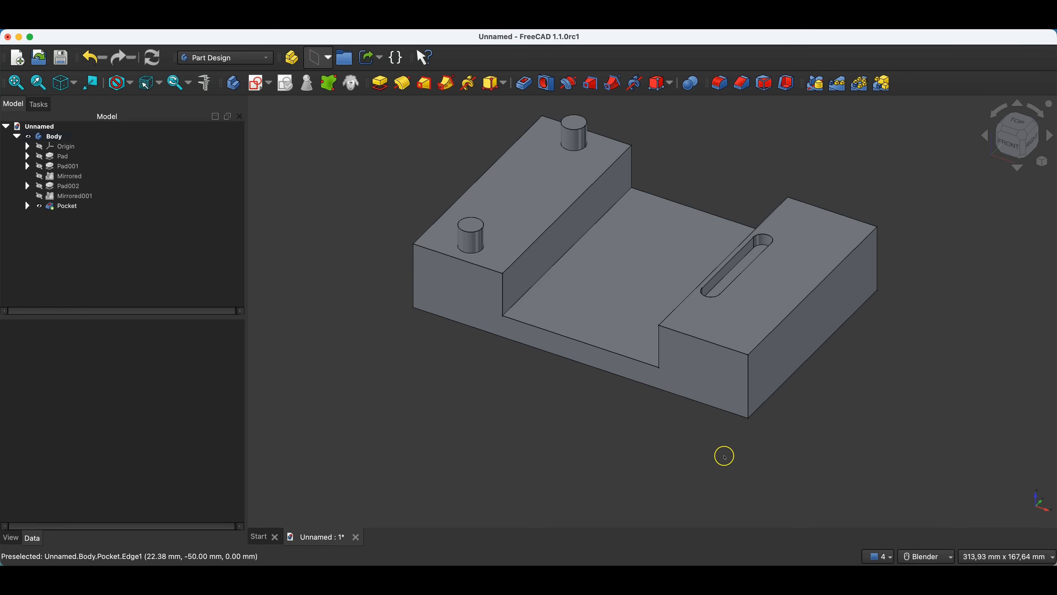
{"action": "middle_click_drag", "start_coordinate": [724, 456], "coordinate": [746, 262]}
{"action": "left_click", "coordinate": [746, 223]}
{"action": "mouse_move", "coordinate": [803, 296]}
{"action": "middle_mouse_down"}
{"action": "mouse_move", "coordinate": [694, 335]}
{"action": "mouse_move", "coordinate": [691, 362]}
{"action": "mouse_move", "coordinate": [791, 302]}
{"action": "middle_mouse_up"}
{"action": "left_click", "coordinate": [790, 296]}
{"action": "middle_click_drag", "start_coordinate": [644, 411], "coordinate": [574, 397]}
{"action": "middle_click_drag", "start_coordinate": [354, 326], "coordinate": [385, 274]}
{"action": "left_click", "coordinate": [741, 232]}
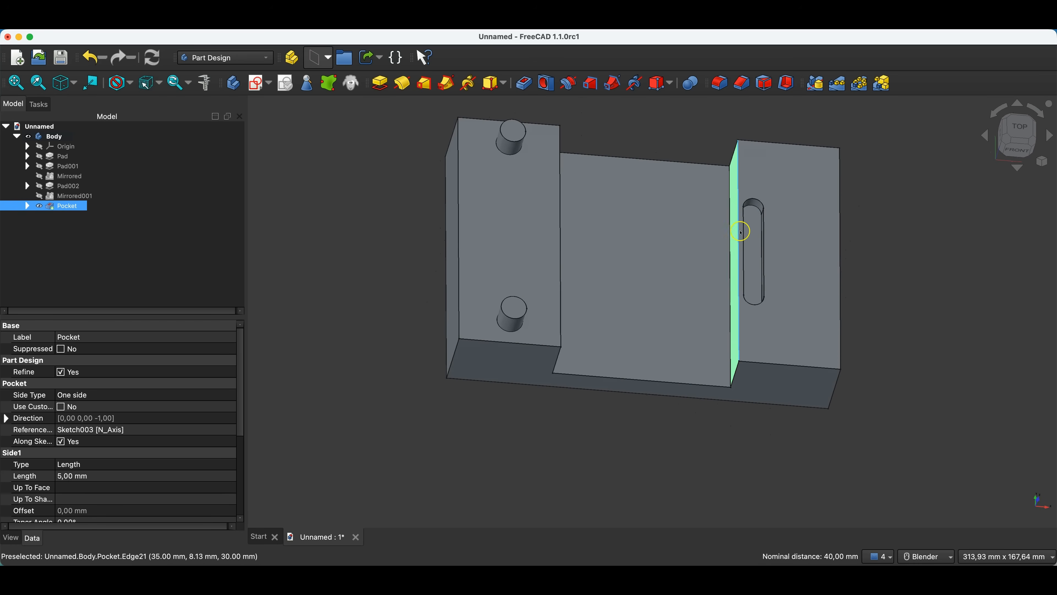
{"action": "scroll", "coordinate": [477, 189], "scroll_direction": "down", "scroll_amount": 3}
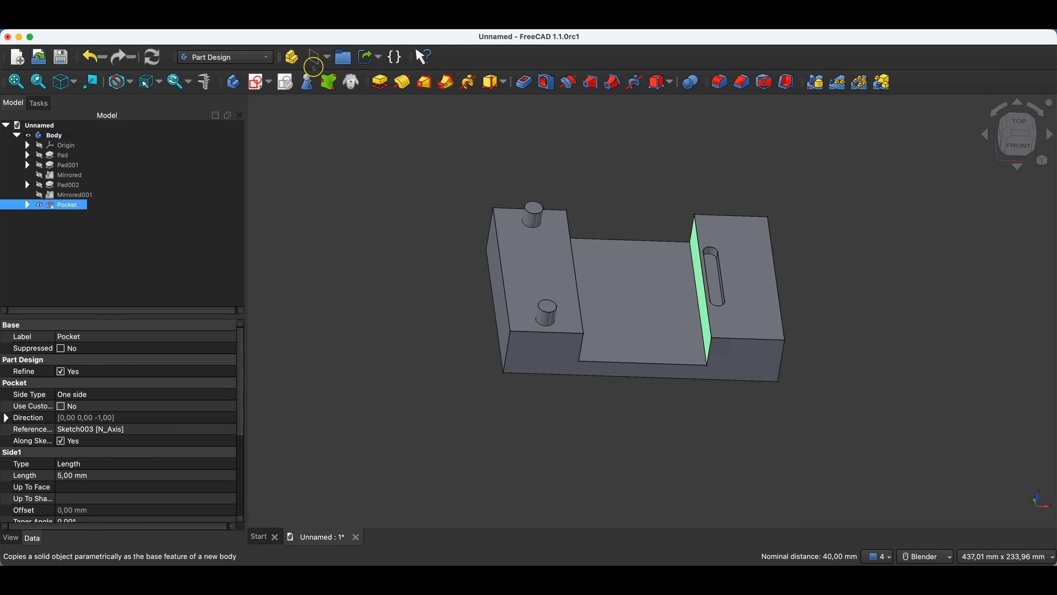
Try a datum plane referenced to the right block's inner and outer side faces, rotated 90° around the X-axis.
{"action": "left_click", "coordinate": [317, 58]}
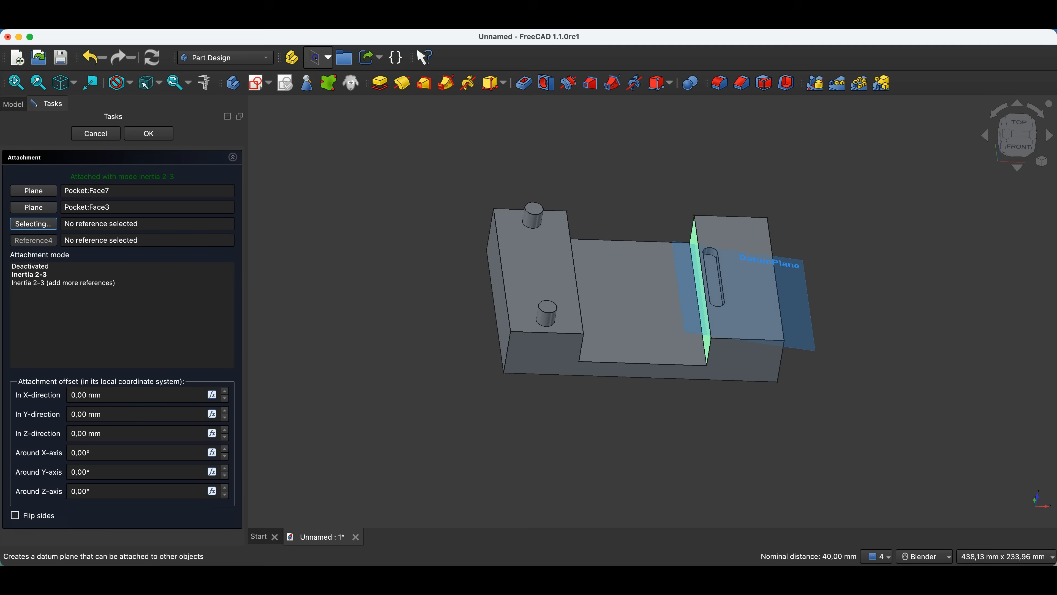
{"action": "middle_click_drag", "start_coordinate": [810, 350], "coordinate": [769, 337]}
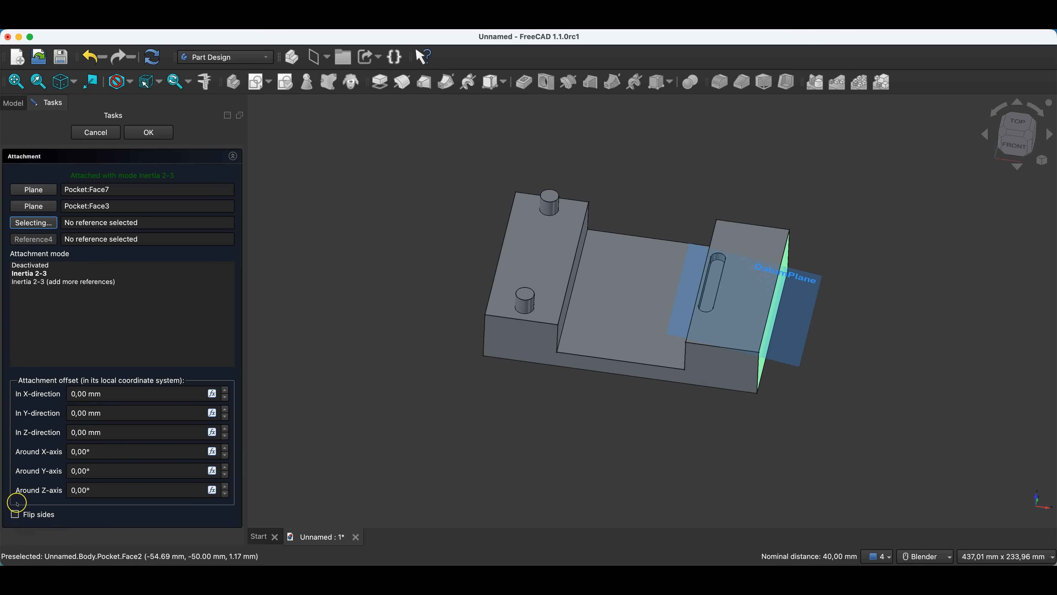
{"action": "left_click", "coordinate": [74, 451]}
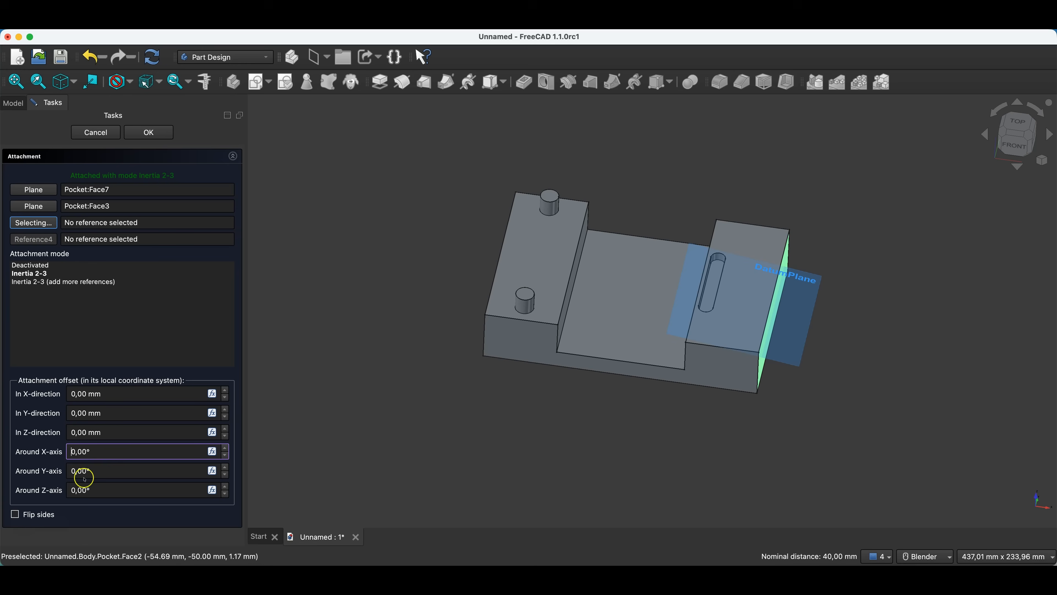
{"action": "type", "text": "9"}
{"action": "middle_click_drag", "start_coordinate": [730, 285], "coordinate": [715, 348]}
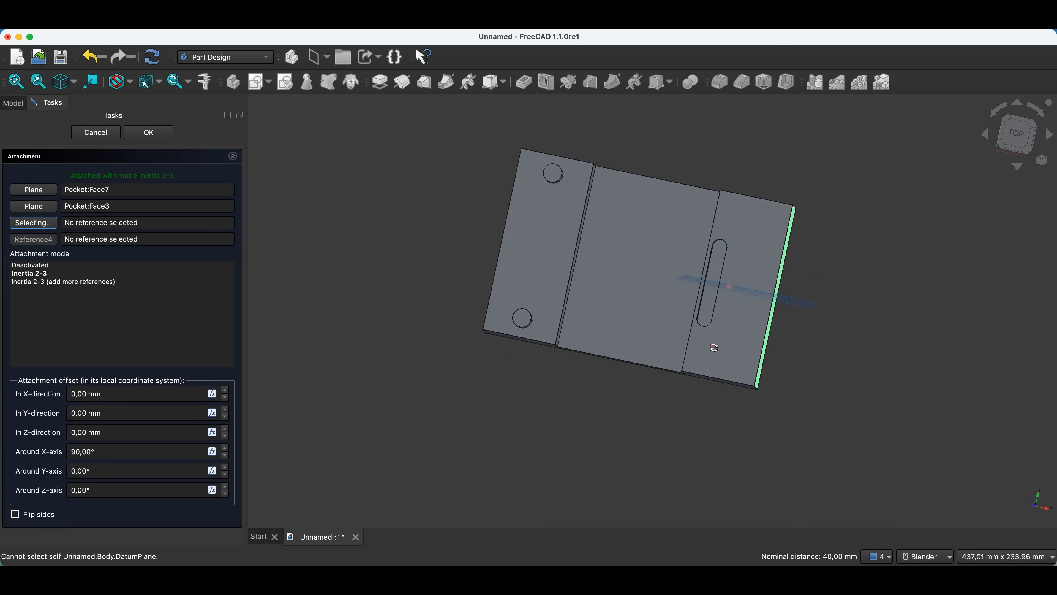
{"action": "left_click", "coordinate": [1016, 133]}
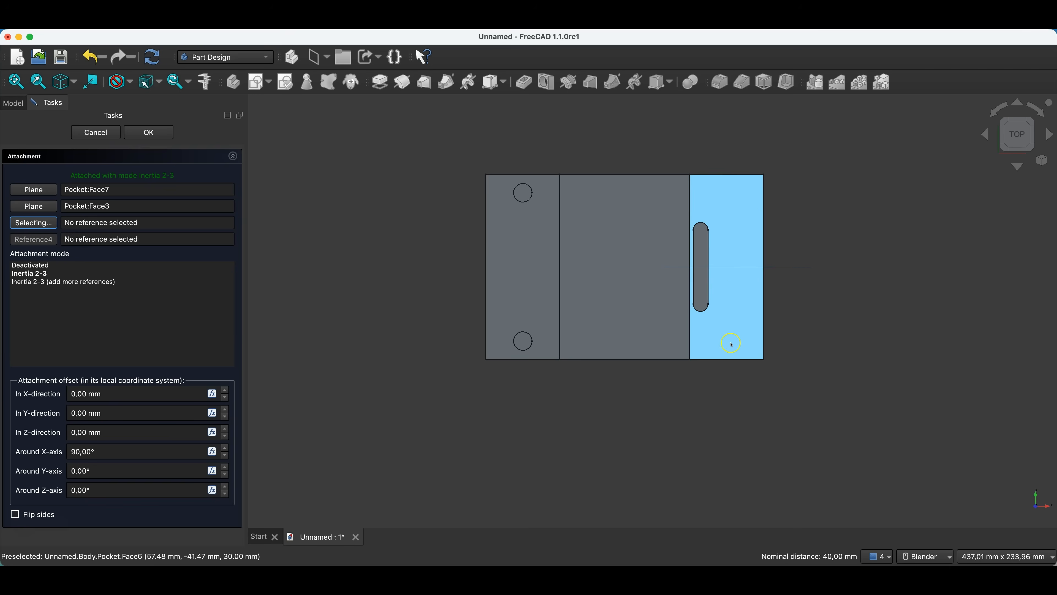
Reset the face-based datum plane's X-axis rotation to 0°, try 90° around the Y-axis, and discard the plane.
{"action": "left_click_drag", "start_coordinate": [71, 452], "coordinate": [77, 453]}
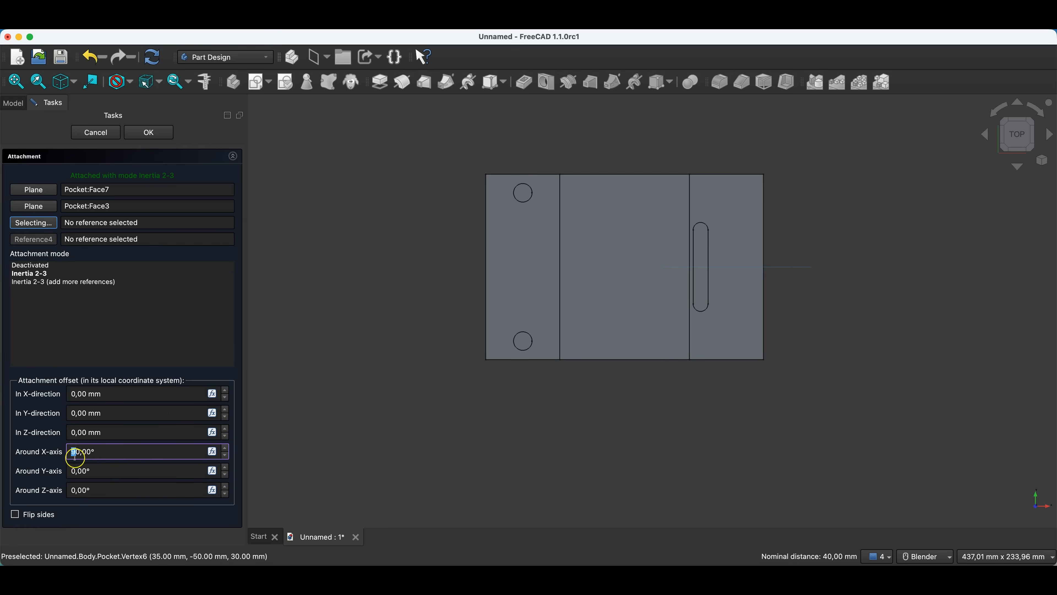
{"action": "key", "text": "BackSpace"}
{"action": "left_click", "coordinate": [75, 470]}
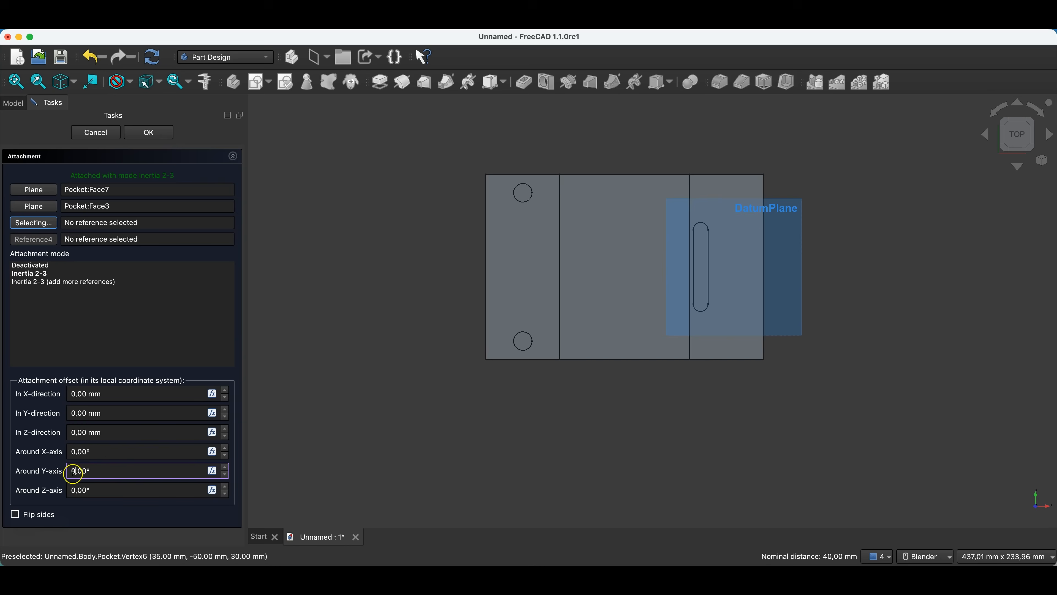
{"action": "left_click", "coordinate": [87, 457]}
{"action": "middle_click_drag", "start_coordinate": [779, 392], "coordinate": [953, 175]}
{"action": "key", "text": "1"}
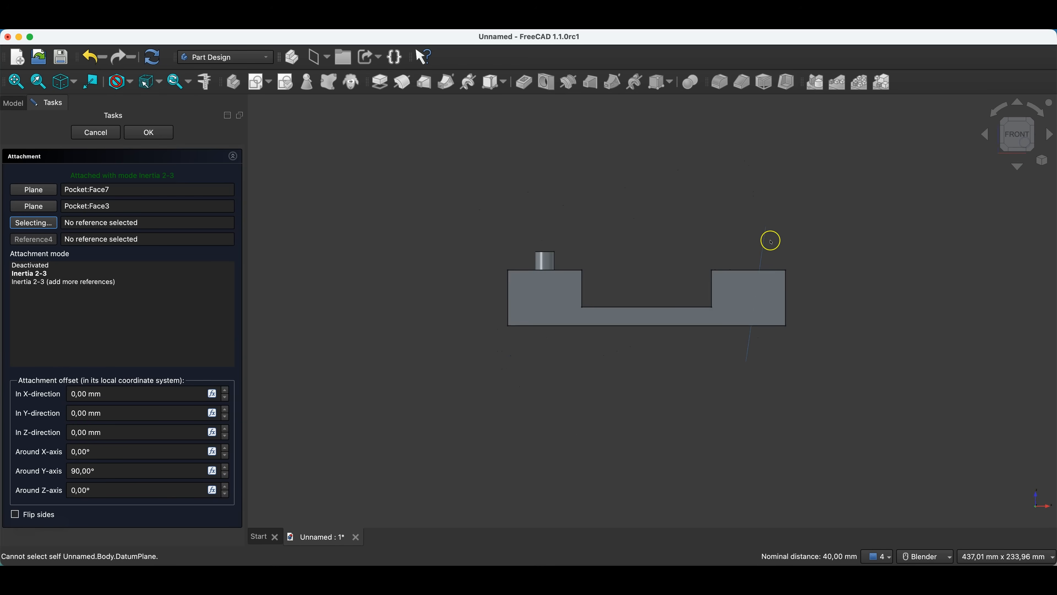
{"action": "middle_click_drag", "start_coordinate": [749, 341], "coordinate": [721, 344]}
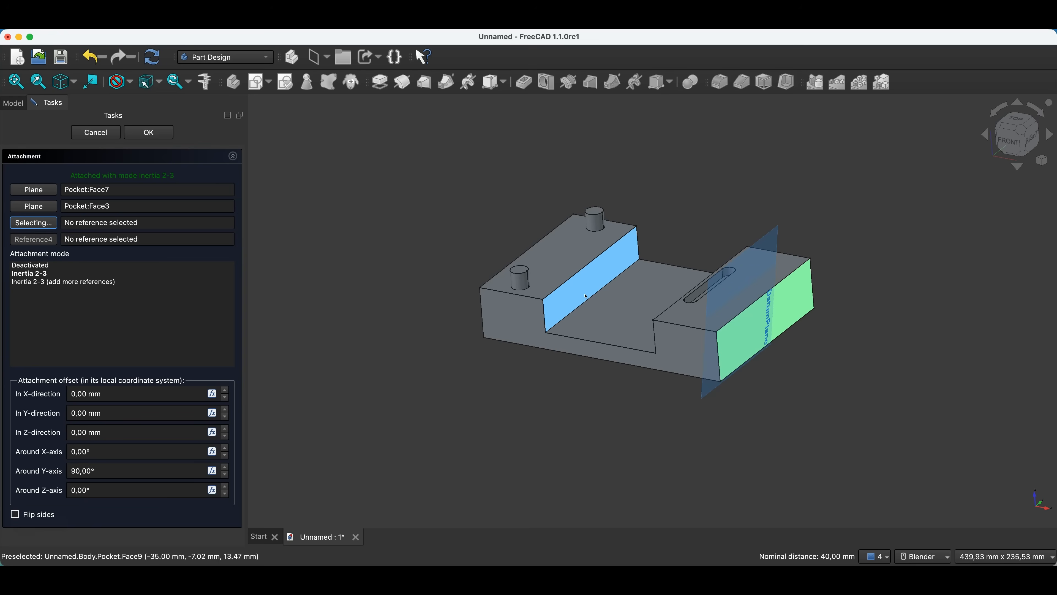
{"action": "left_click", "coordinate": [97, 134]}
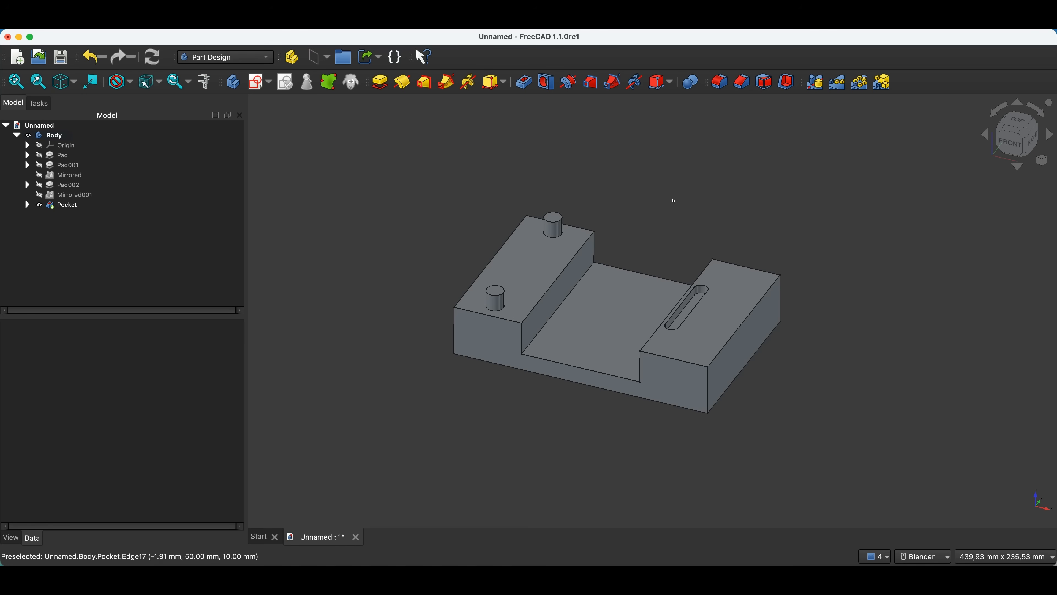
Try a datum plane through the right block's two long top edges, rotated 90° around the X-axis.
{"action": "left_click", "coordinate": [652, 337]}
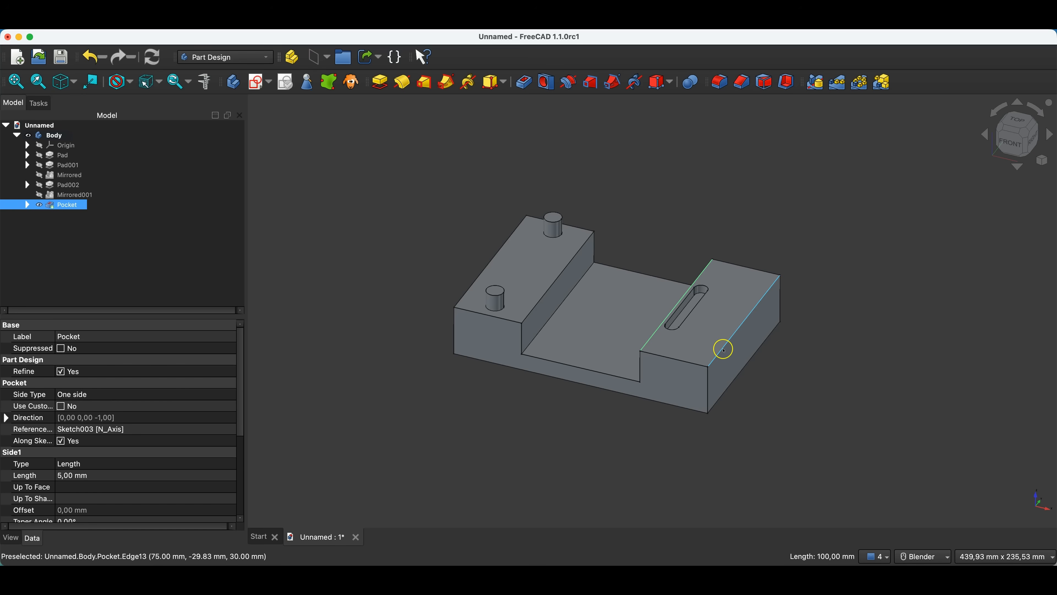
{"action": "left_click", "coordinate": [725, 349], "text": "ctrl"}
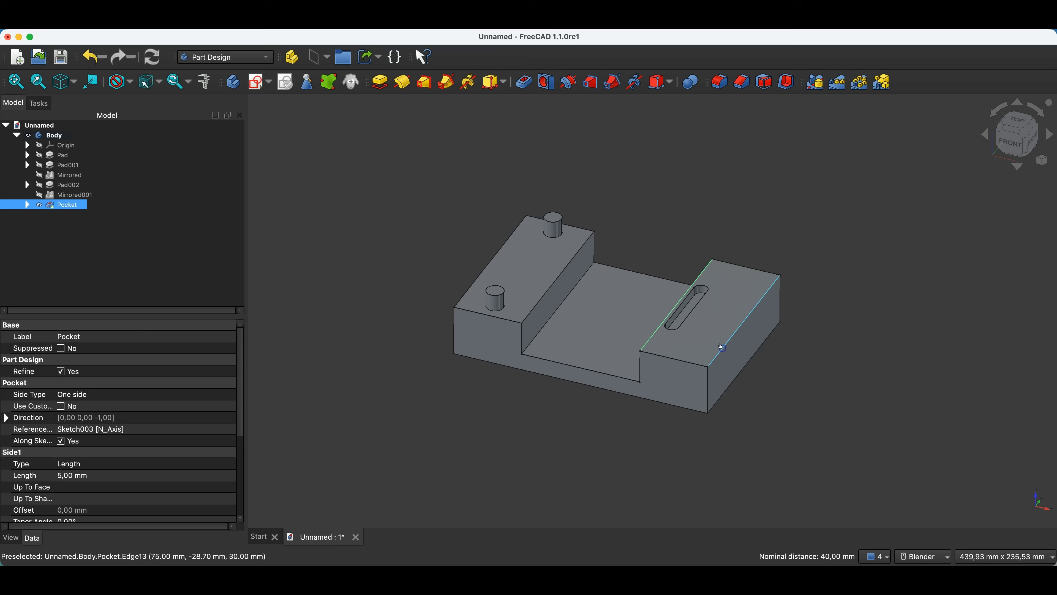
{"action": "left_click", "coordinate": [316, 57]}
{"action": "middle_click_drag", "start_coordinate": [666, 358], "coordinate": [682, 386]}
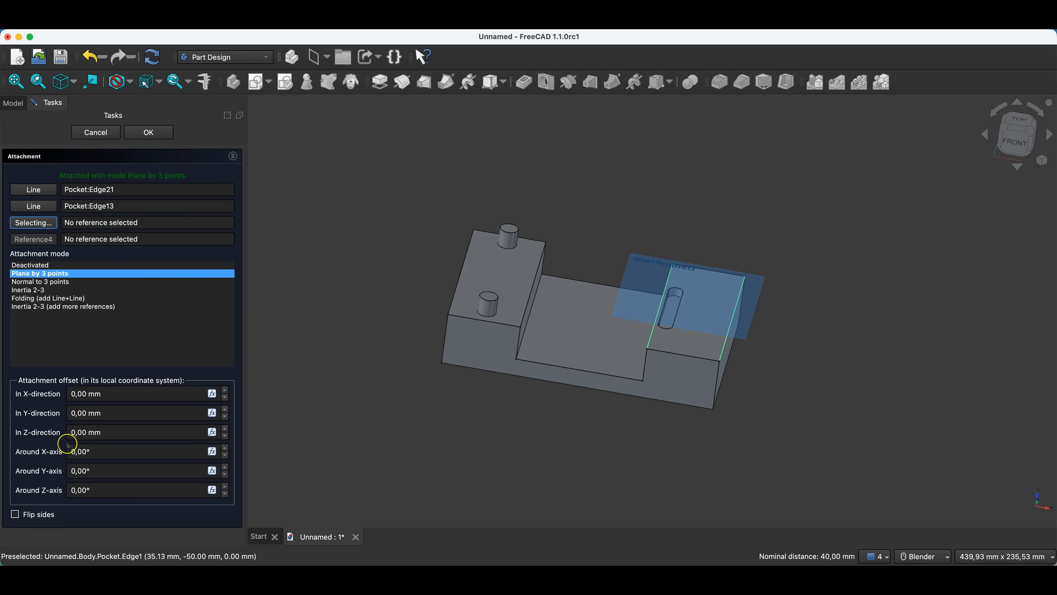
{"action": "left_click", "coordinate": [73, 452]}
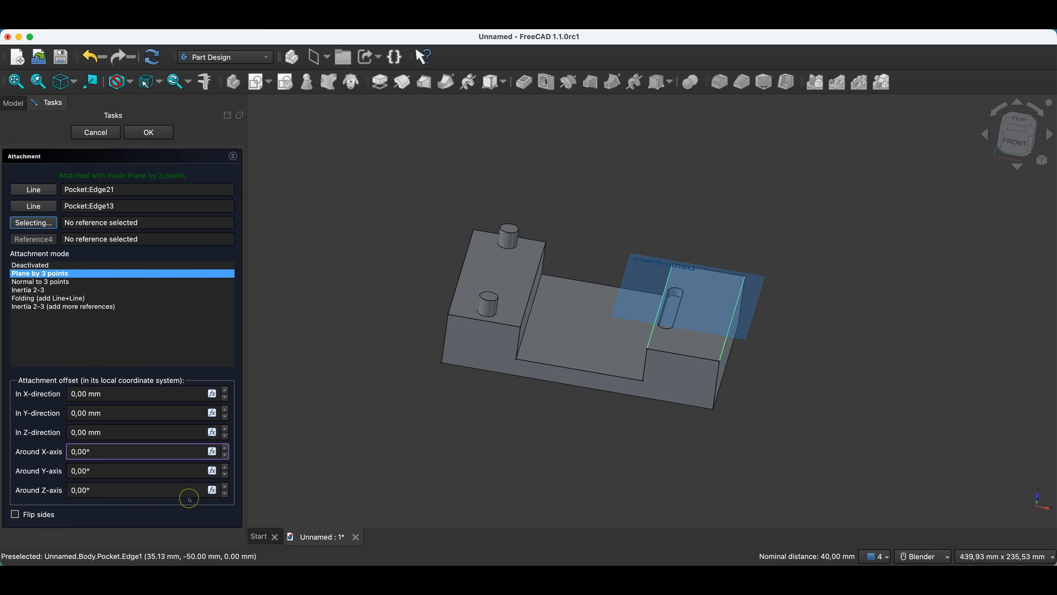
{"action": "left_click", "coordinate": [145, 471]}
{"action": "middle_click_drag", "start_coordinate": [746, 447], "coordinate": [624, 307]}
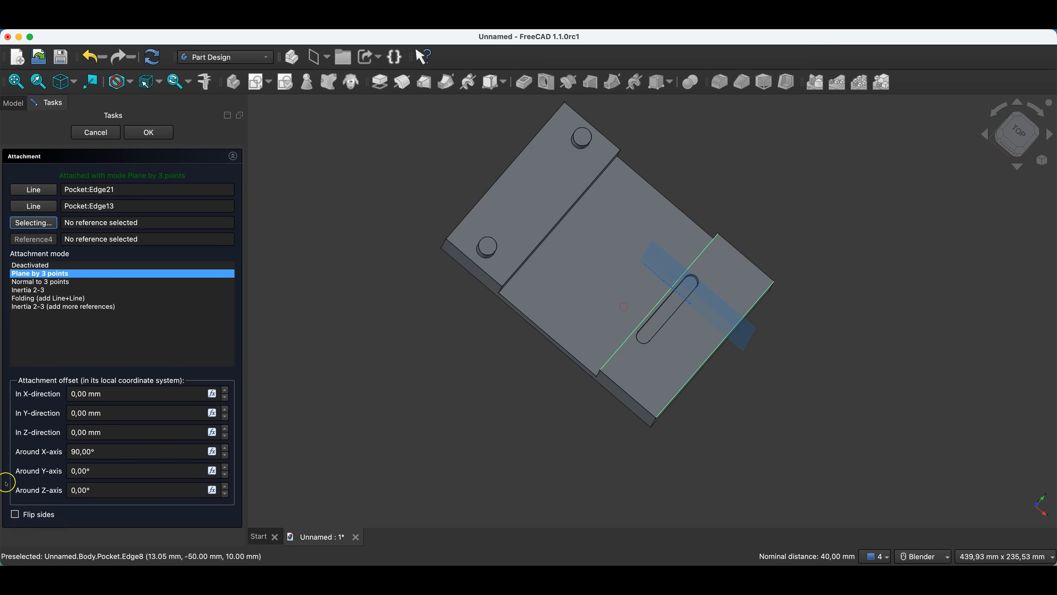
Reset the edge-based datum plane's X-axis rotation to 0°, try 90° around the Y-axis, and discard the plane.
{"action": "left_click", "coordinate": [75, 452]}
{"action": "key", "text": "BackSpace"}
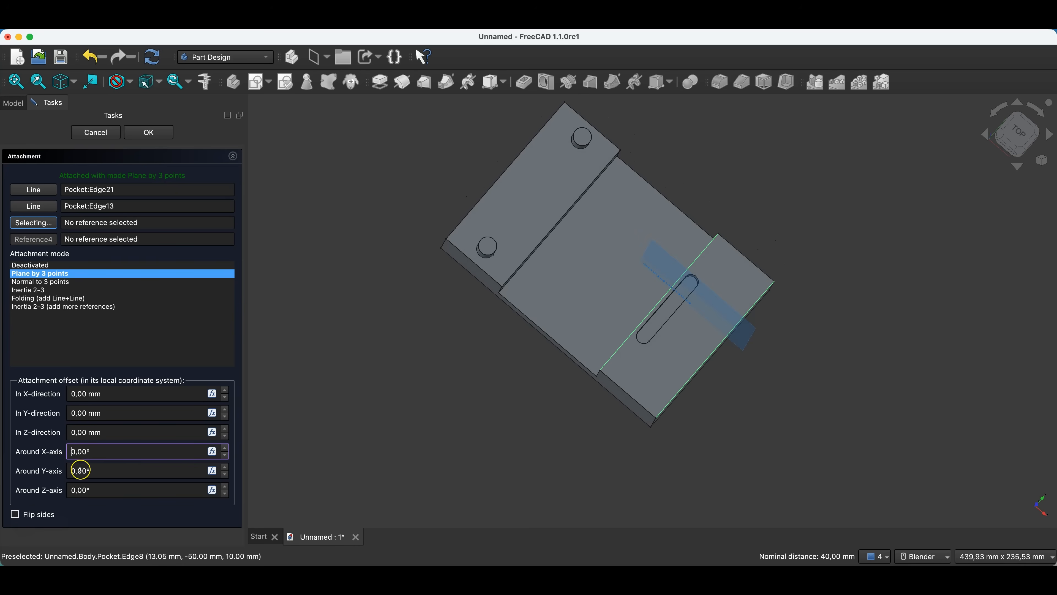
{"action": "left_click", "coordinate": [73, 471]}
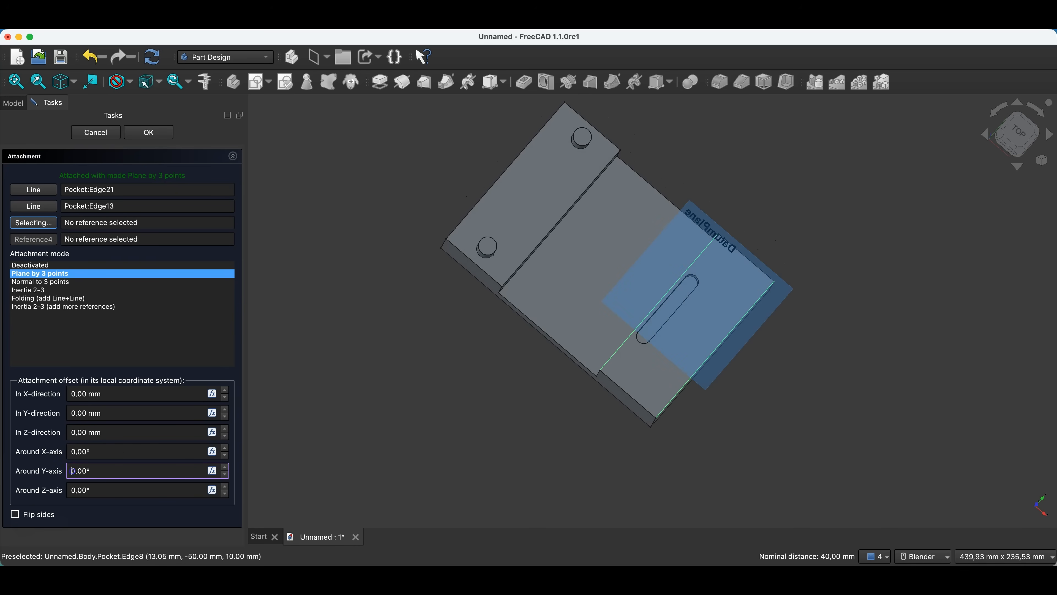
{"action": "left_click", "coordinate": [139, 440]}
{"action": "middle_click_drag", "start_coordinate": [824, 328], "coordinate": [839, 219]}
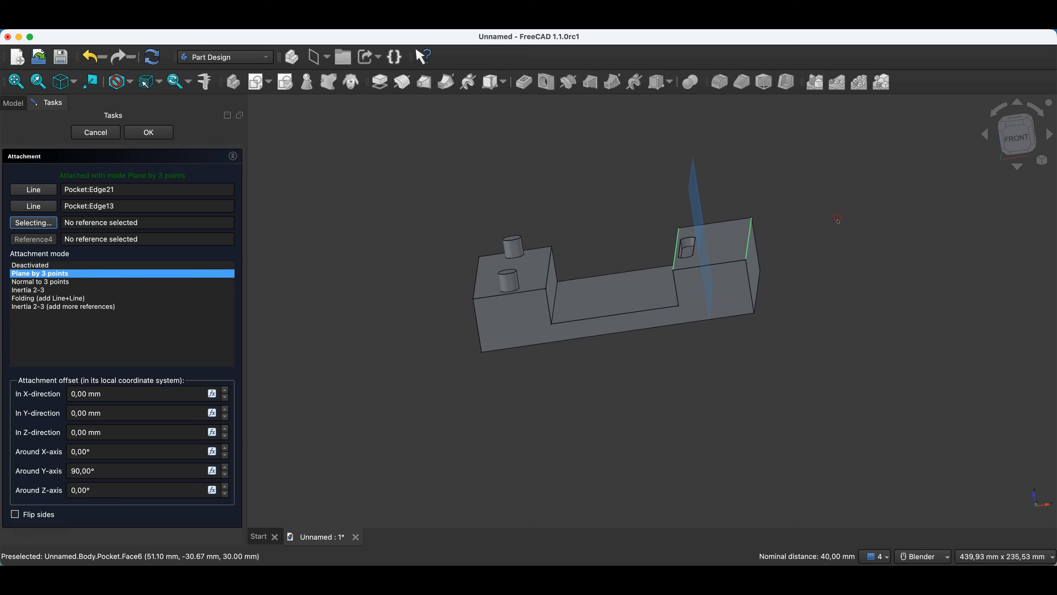
{"action": "left_click", "coordinate": [95, 132]}
Create a datum plane from the right block's two front top corner vertices using Inertia 2-3 attachment, and recompute the document.
{"action": "middle_click_drag", "start_coordinate": [793, 361], "coordinate": [766, 398]}
{"action": "left_click", "coordinate": [795, 373]}
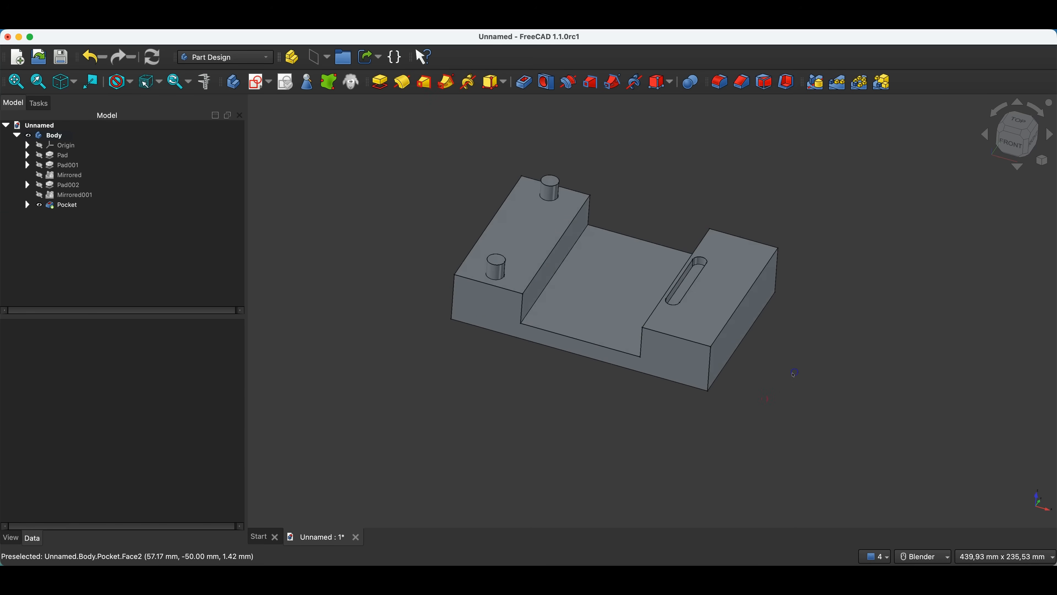
{"action": "left_click", "coordinate": [661, 340]}
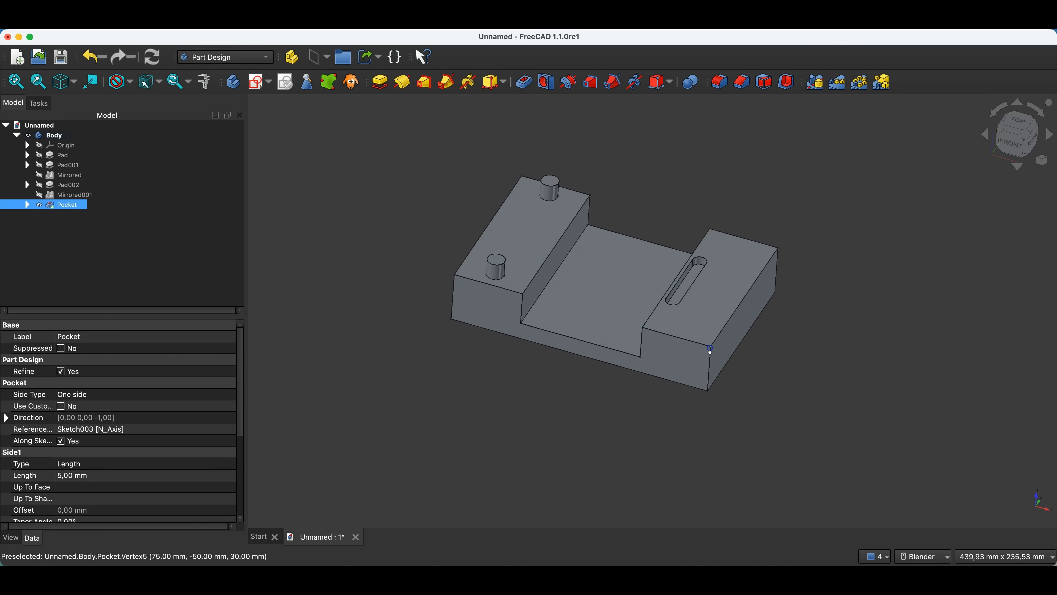
{"action": "left_click", "coordinate": [312, 58]}
{"action": "middle_click_drag", "start_coordinate": [618, 243], "coordinate": [671, 276]}
{"action": "middle_click_drag", "start_coordinate": [667, 280], "coordinate": [704, 304]}
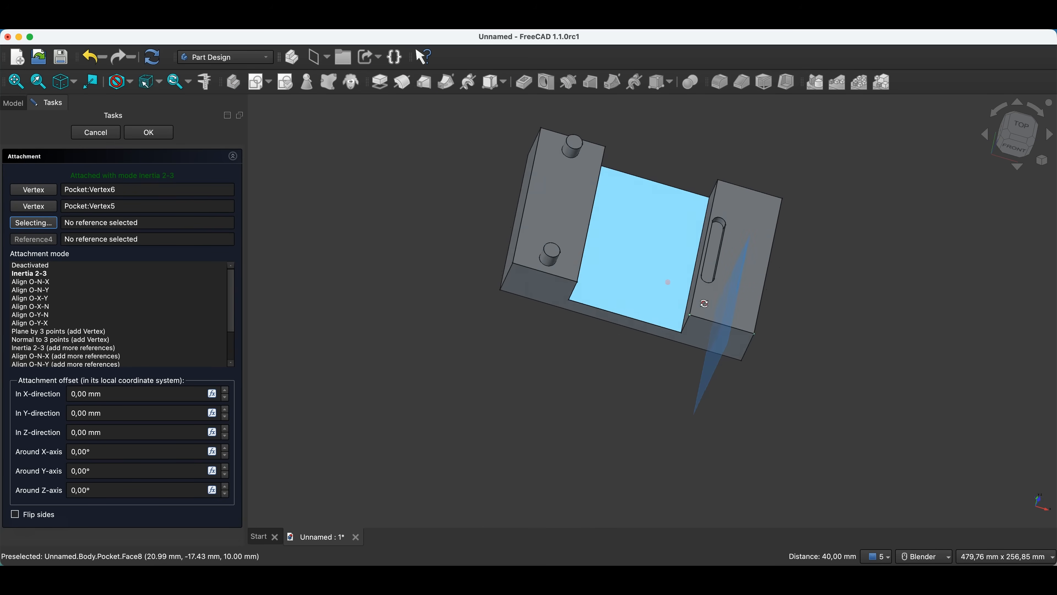
{"action": "left_click", "coordinate": [1023, 126]}
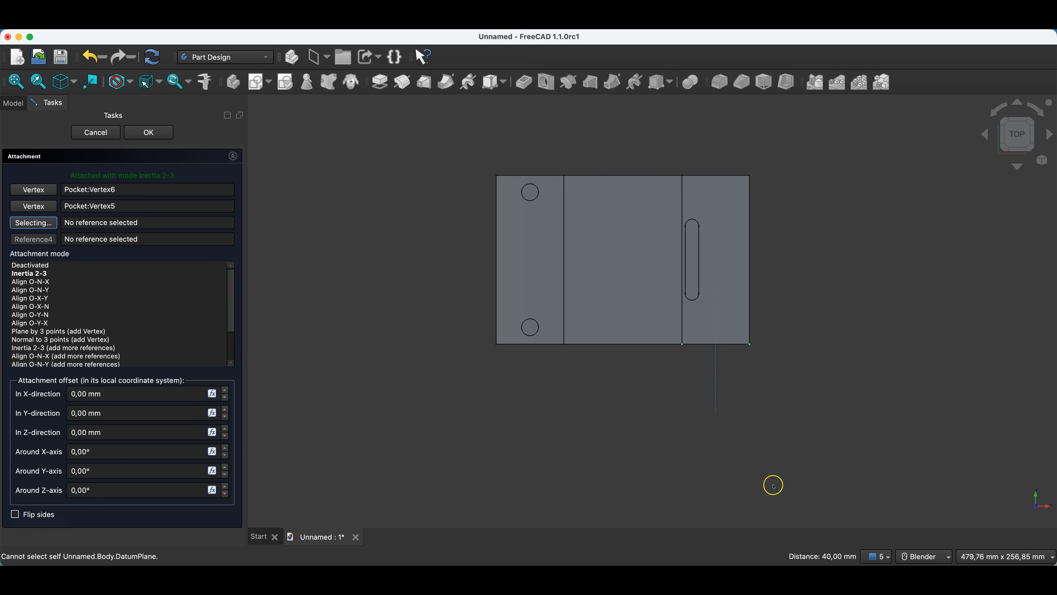
{"action": "left_click", "coordinate": [148, 133]}
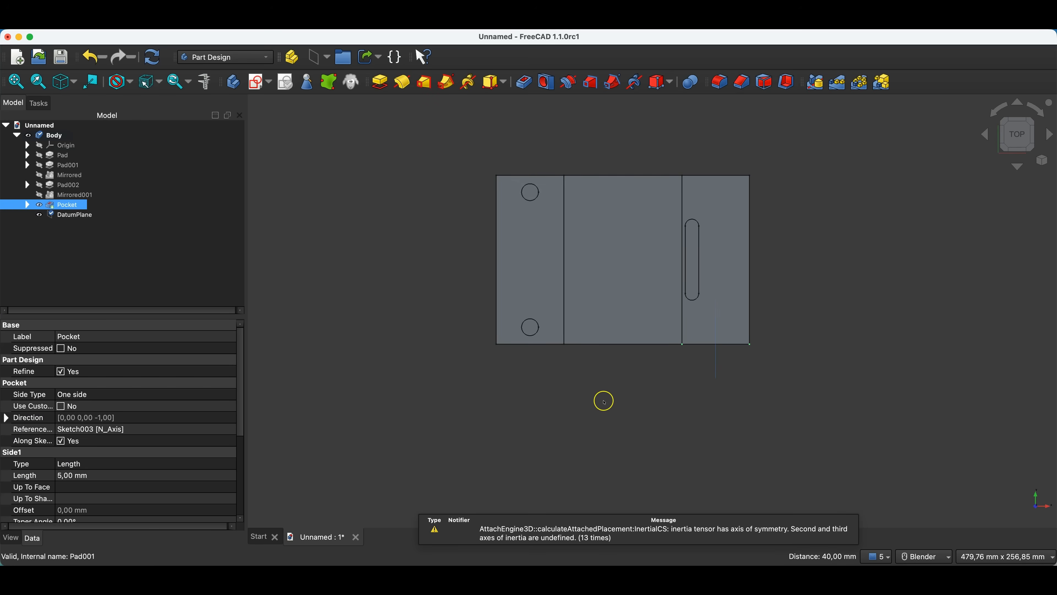
{"action": "key", "text": "0"}
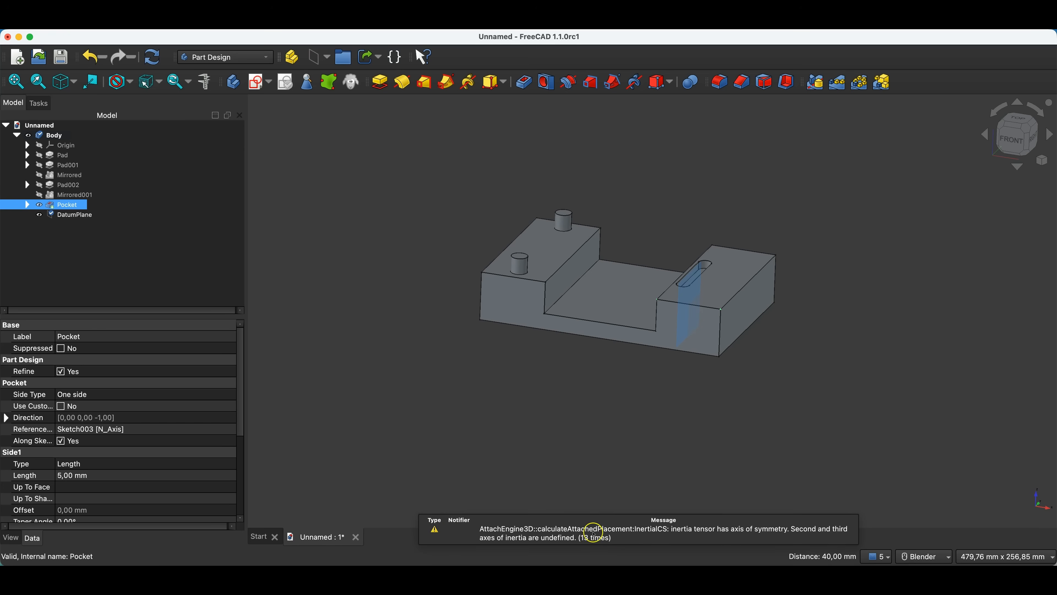
{"action": "left_click", "coordinate": [154, 58]}
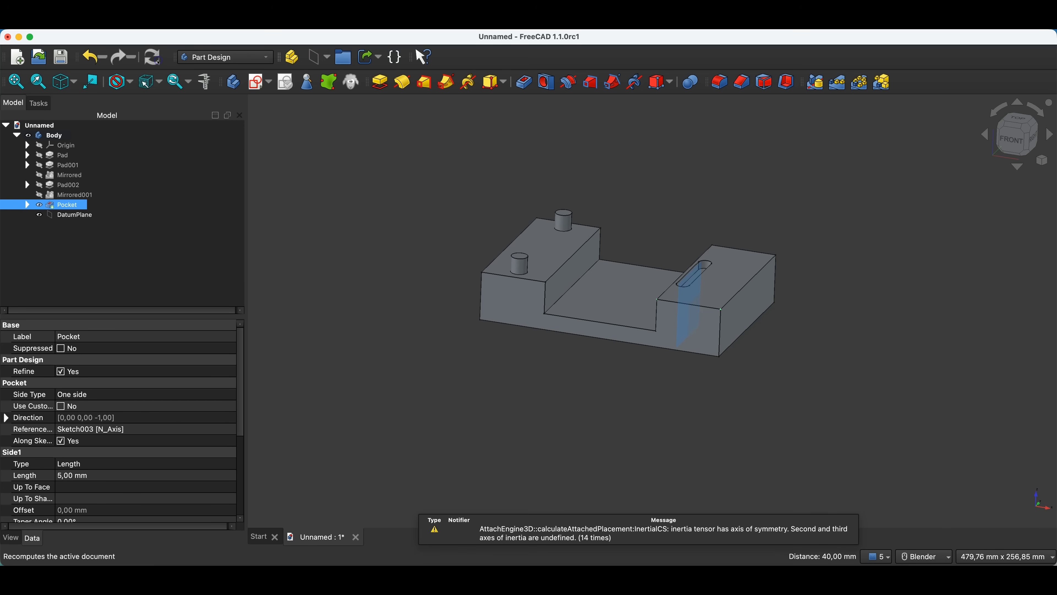
{"action": "left_click", "coordinate": [367, 219]}
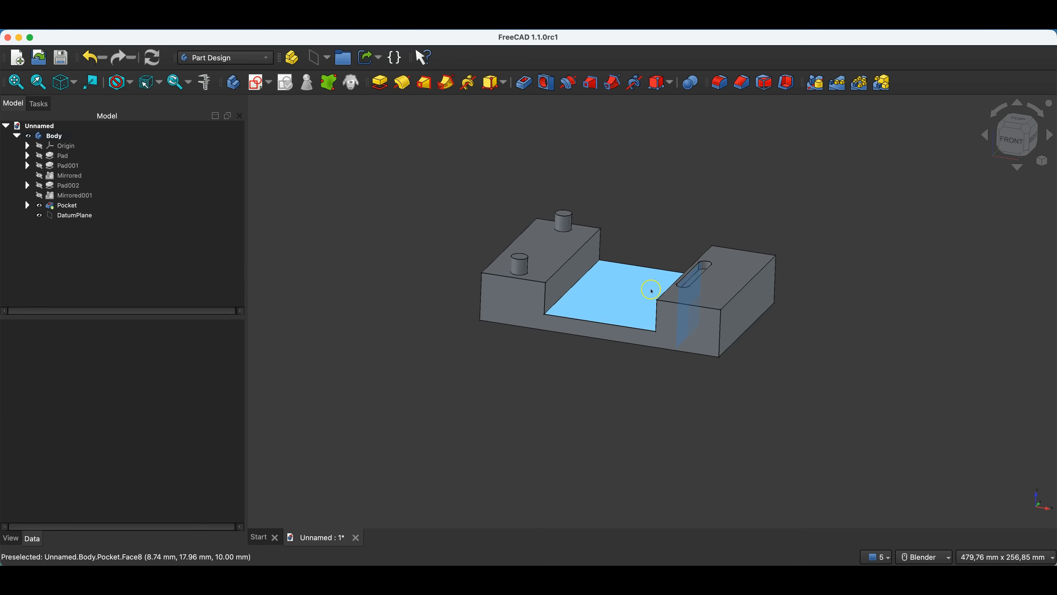
Mirror the slot pocket across the datum plane at the middle of the right block.
{"action": "left_click", "coordinate": [83, 205]}
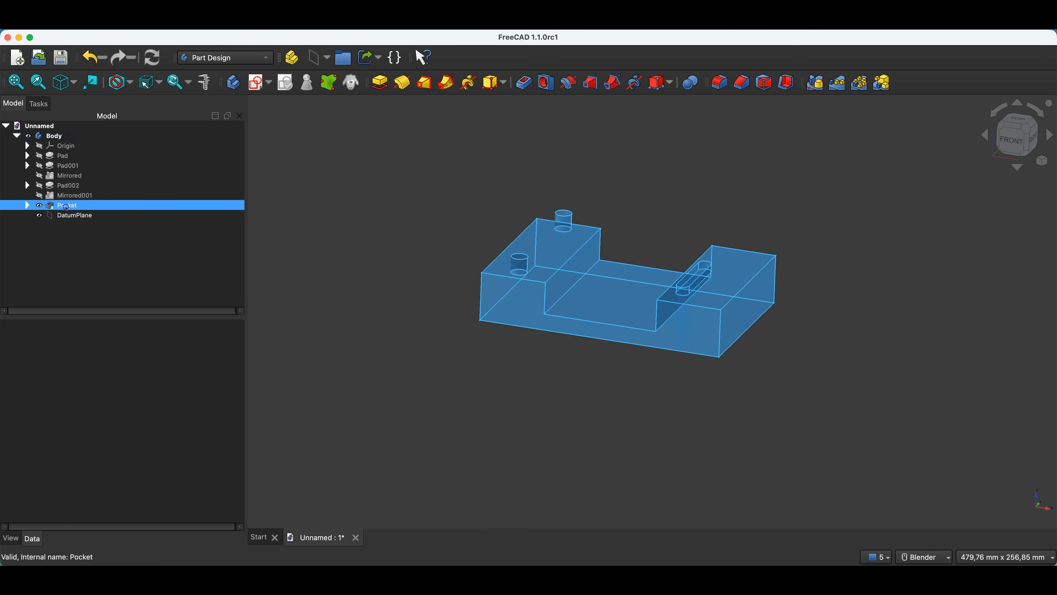
{"action": "left_click", "coordinate": [110, 211], "text": "shift"}
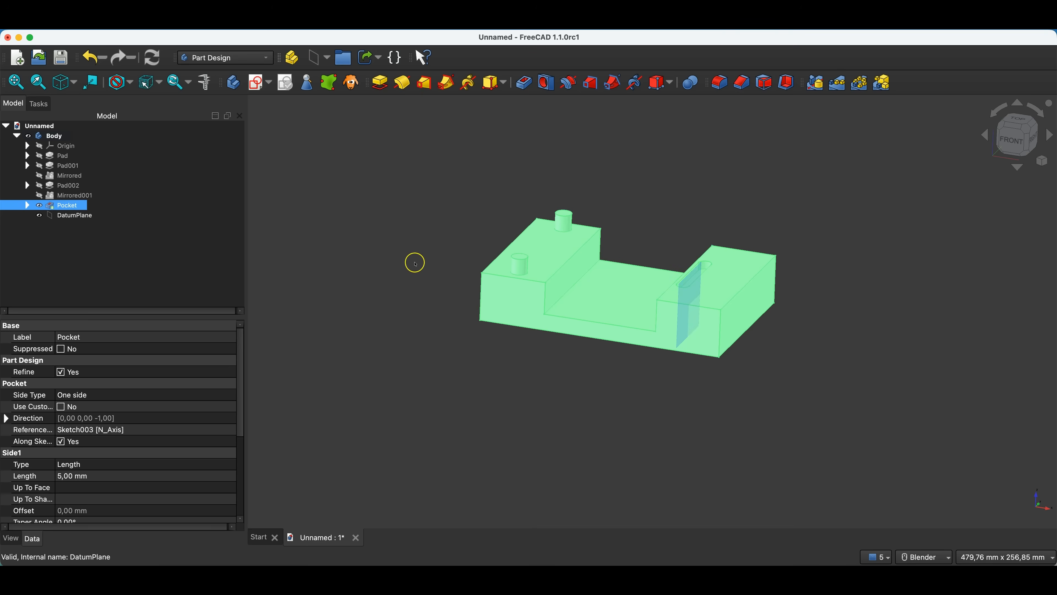
{"action": "left_click", "coordinate": [76, 206]}
{"action": "left_click", "coordinate": [816, 83]}
{"action": "middle_click_drag", "start_coordinate": [731, 178], "coordinate": [703, 235]}
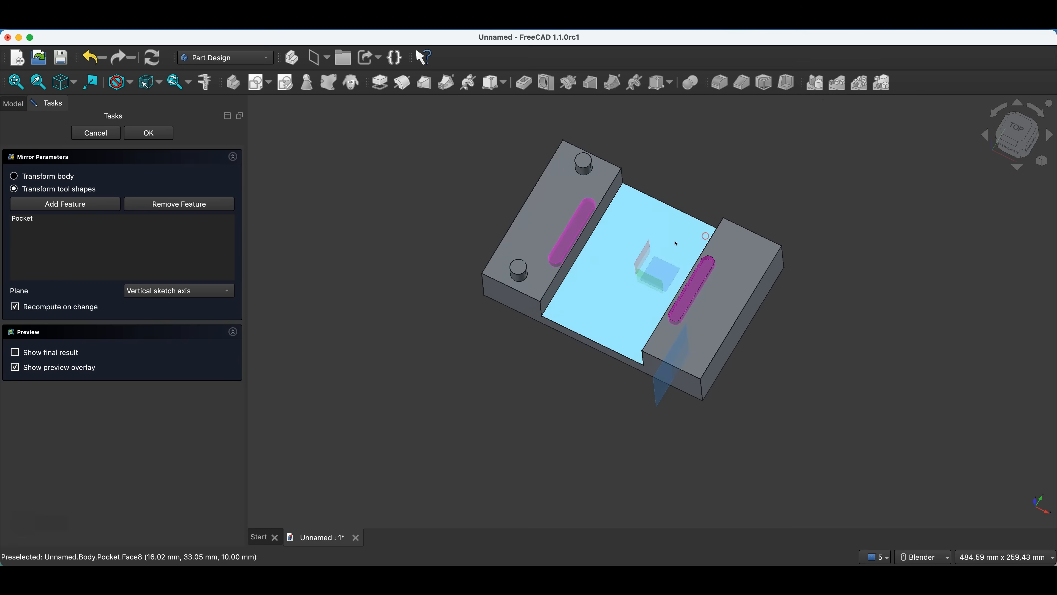
{"action": "left_click", "coordinate": [150, 291]}
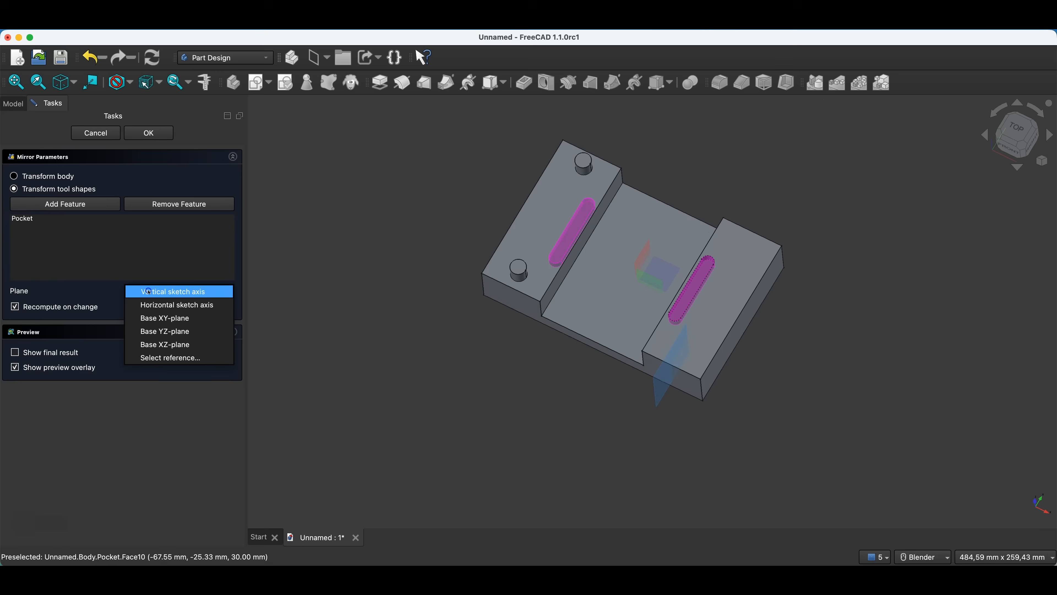
{"action": "left_click", "coordinate": [154, 358]}
{"action": "left_click", "coordinate": [661, 385]}
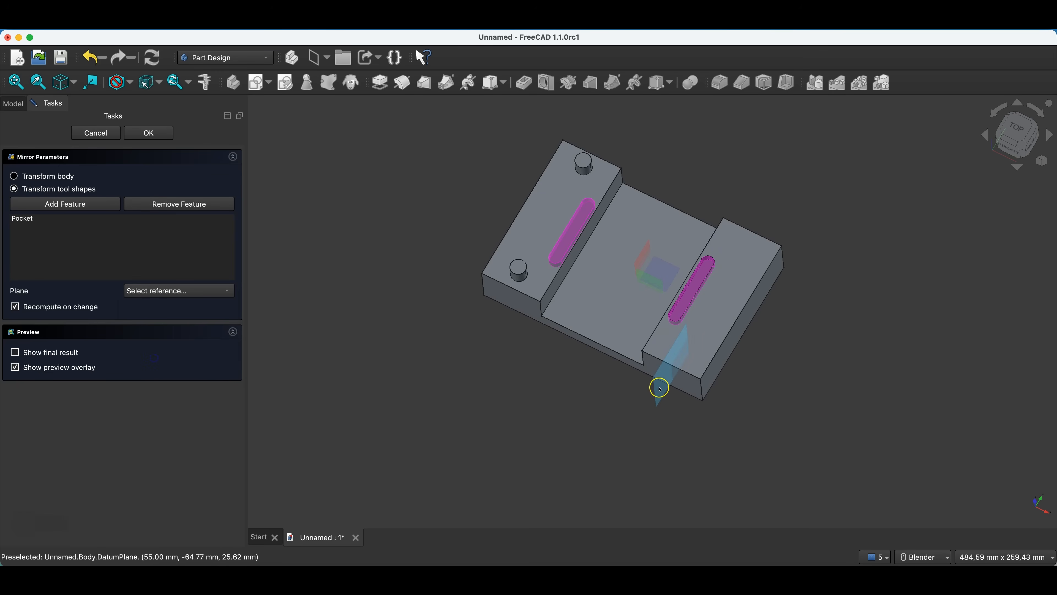
{"action": "left_click", "coordinate": [149, 133]}
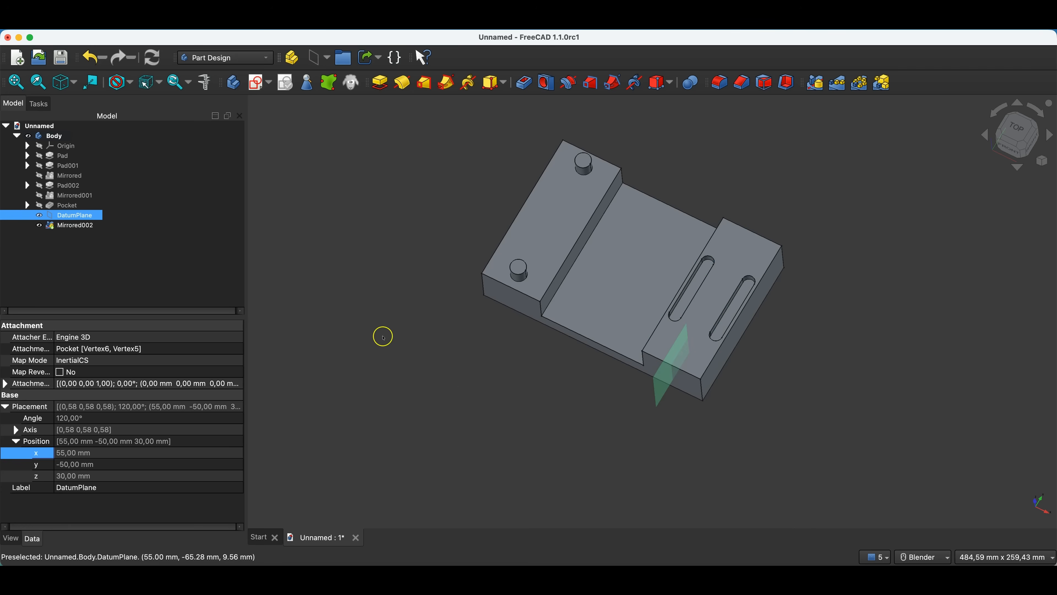
Undo the slot pocket's mirroring and delete the datum plane.
{"action": "middle_click_drag", "start_coordinate": [322, 254], "coordinate": [334, 234]}
{"action": "left_click", "coordinate": [335, 234]}
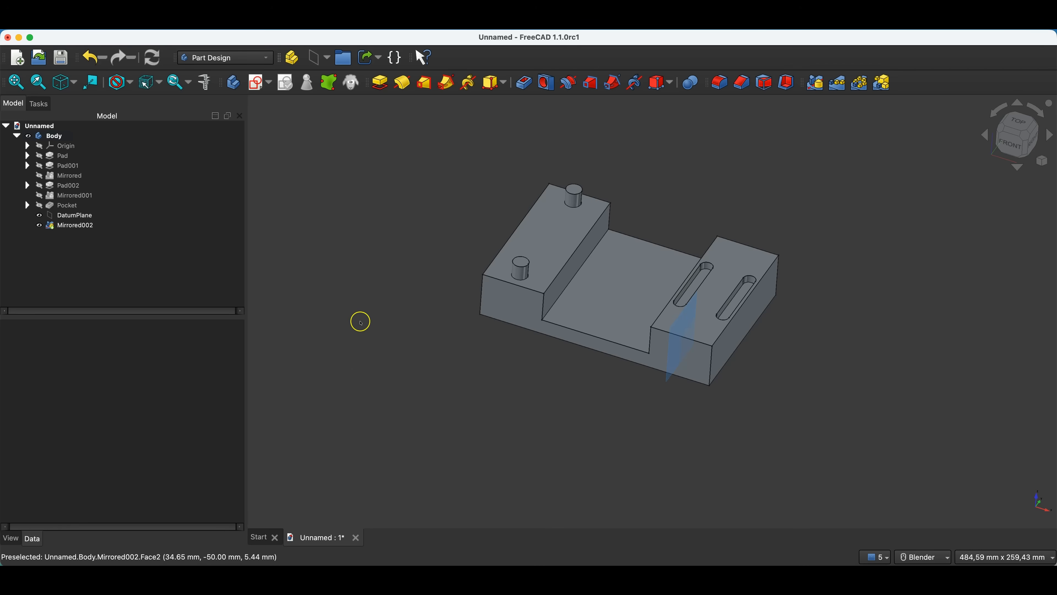
{"action": "left_click", "coordinate": [194, 224]}
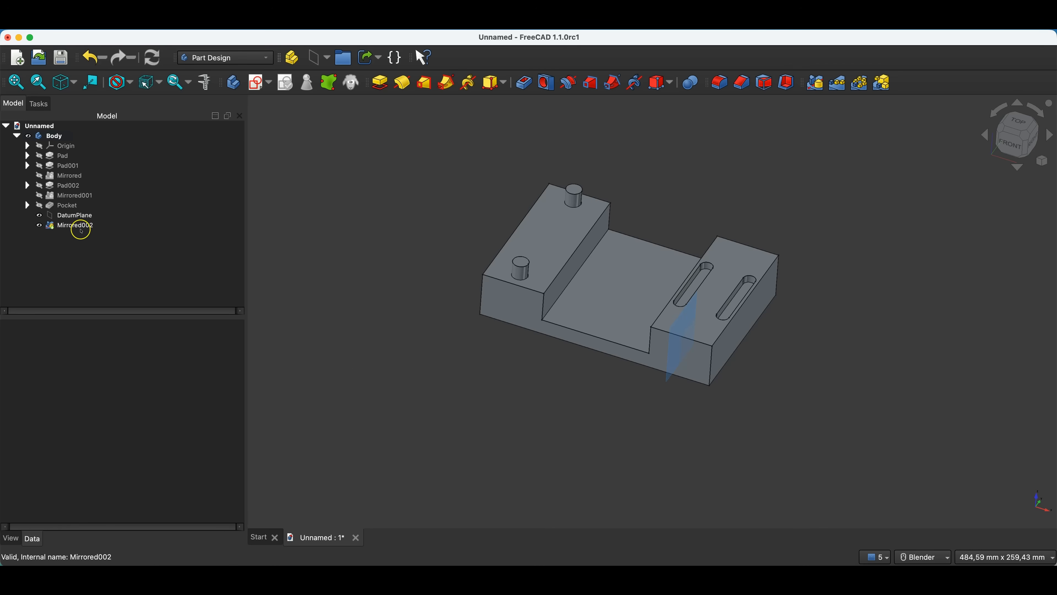
{"action": "left_click", "coordinate": [95, 58]}
{"action": "left_click", "coordinate": [58, 216]}
{"action": "key", "text": "Delete"}
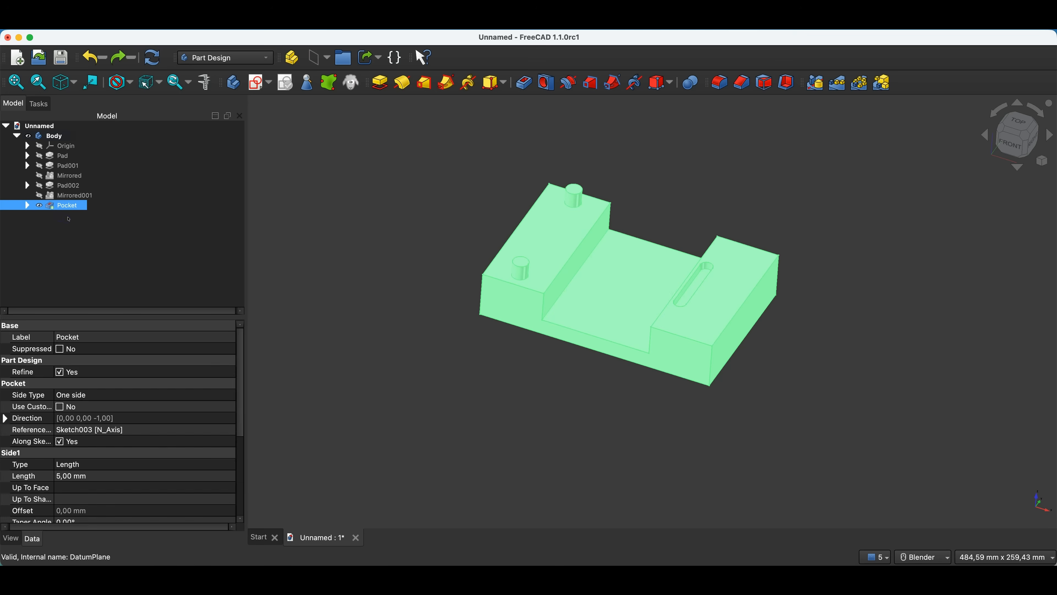
{"action": "left_click", "coordinate": [301, 224]}
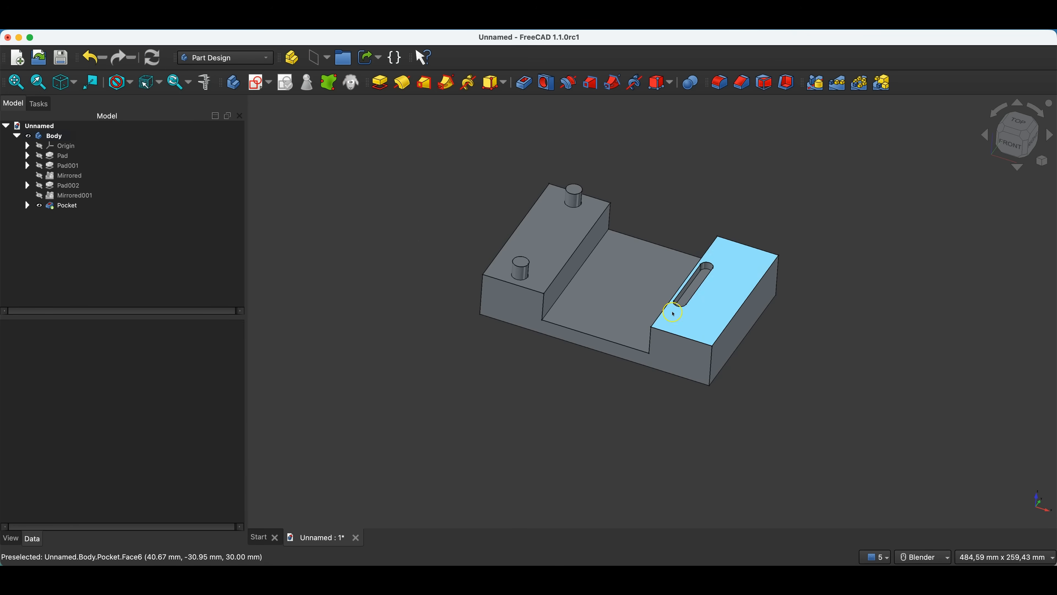
{"action": "left_click", "coordinate": [651, 330]}
{"action": "left_click", "coordinate": [788, 359]}
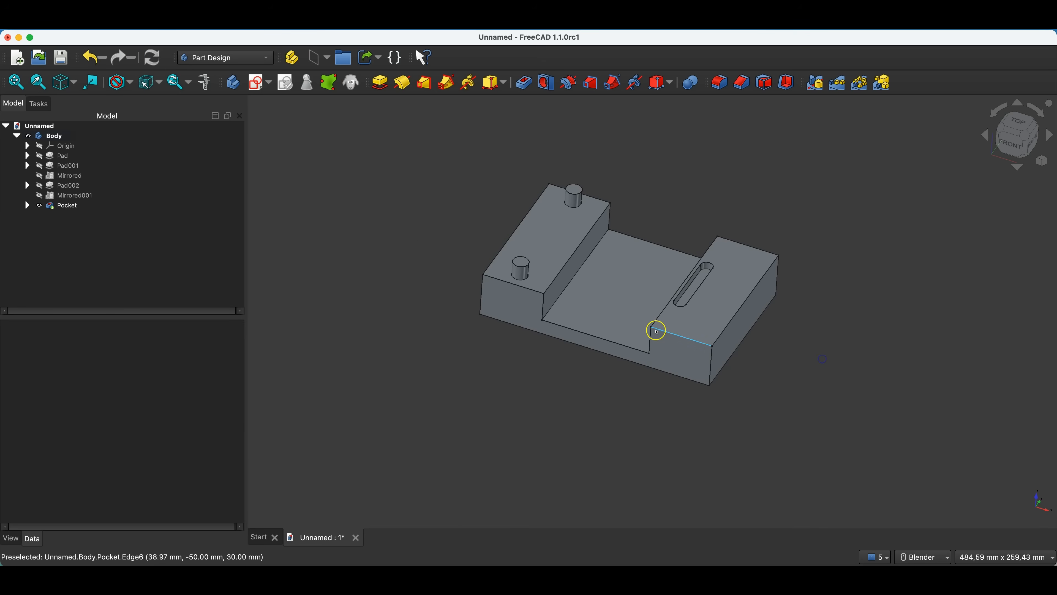
{"action": "left_click", "coordinate": [650, 329]}
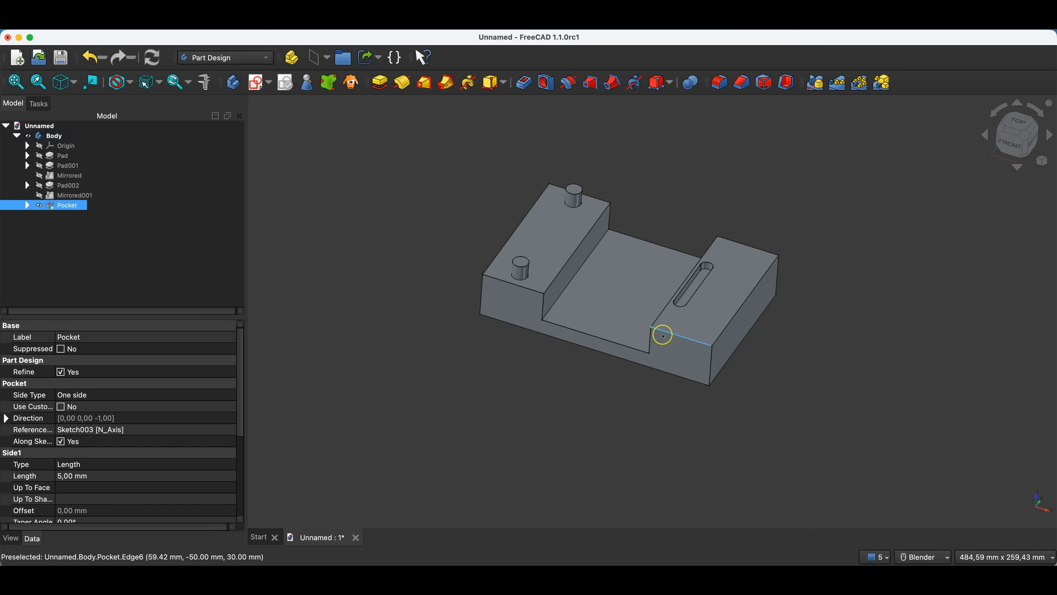
{"action": "left_click", "coordinate": [467, 239]}
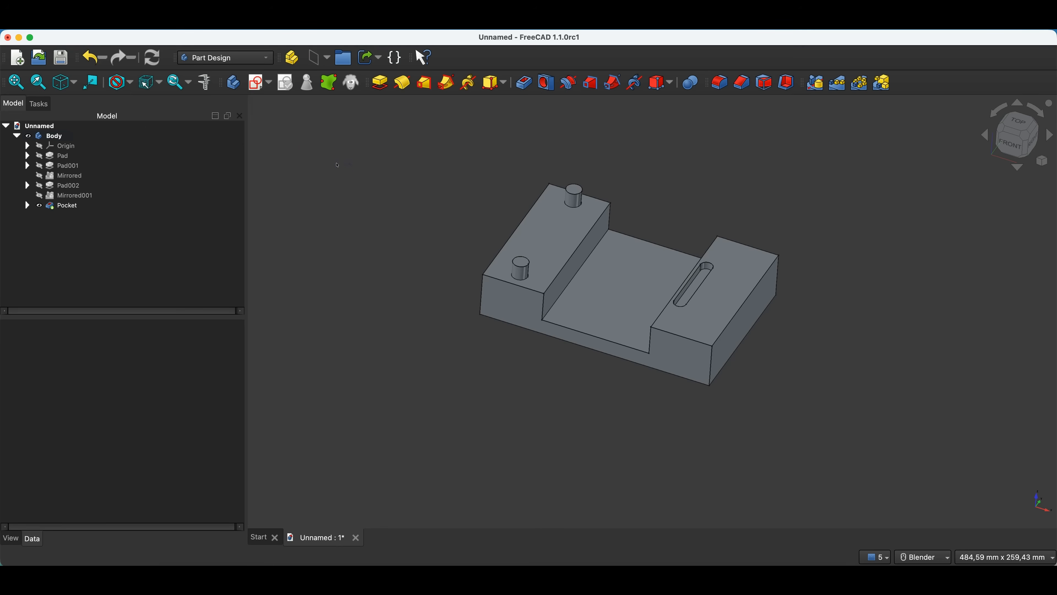
Restrict selection to vertices and select the four corner vertices of the right block's top face.
{"action": "left_click", "coordinate": [160, 83]}
{"action": "left_click", "coordinate": [169, 102]}
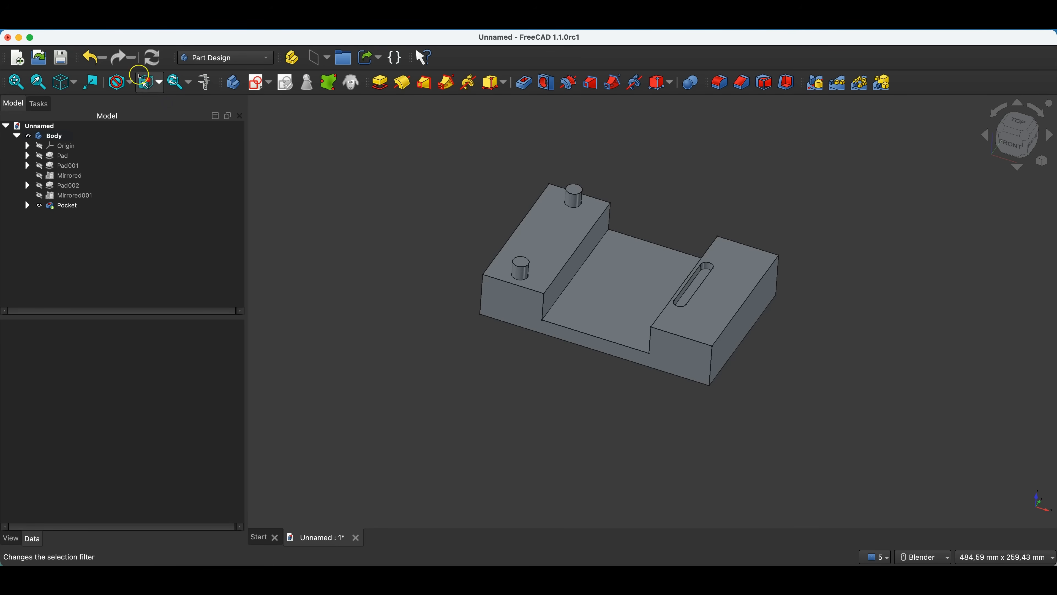
{"action": "scroll", "coordinate": [652, 325], "scroll_direction": "up", "scroll_amount": 5}
{"action": "left_click", "coordinate": [652, 324]}
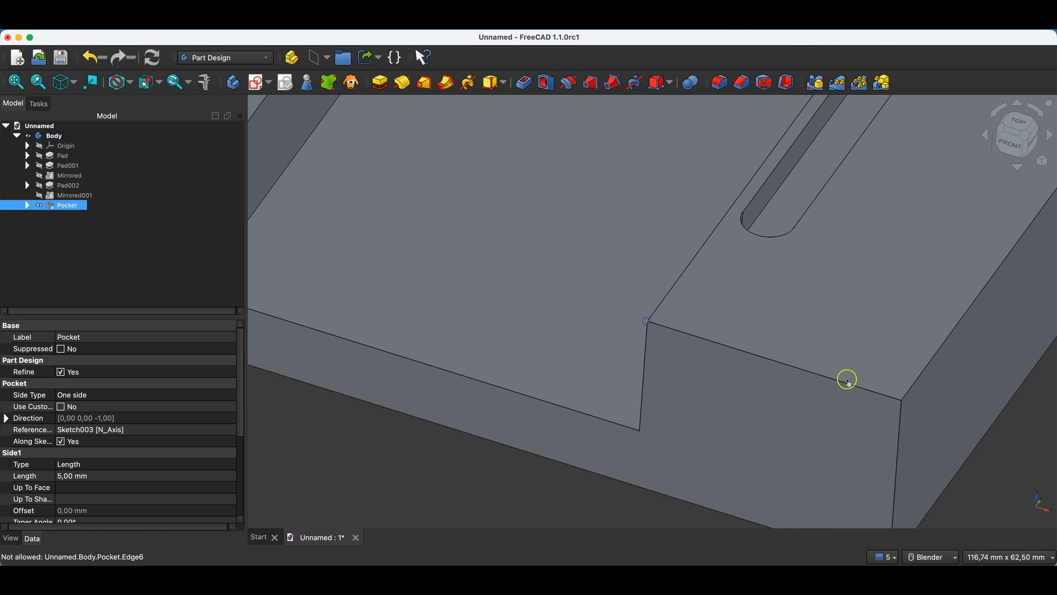
{"action": "left_click", "coordinate": [902, 402]}
{"action": "scroll", "coordinate": [831, 357], "scroll_direction": "down", "scroll_amount": 3}
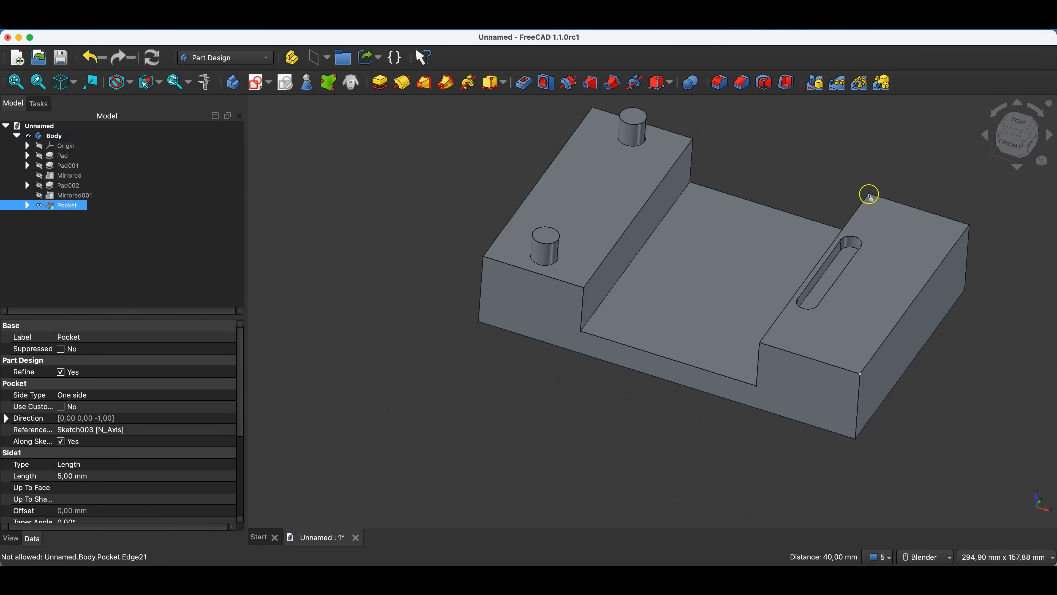
{"action": "scroll", "coordinate": [882, 198], "scroll_direction": "up", "scroll_amount": 8}
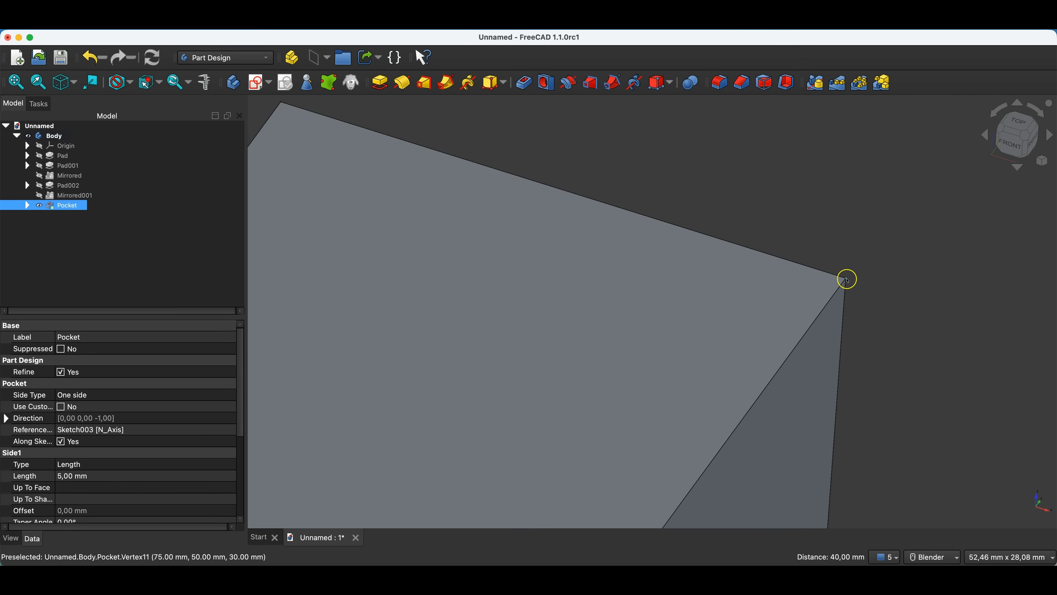
{"action": "left_click", "coordinate": [847, 280]}
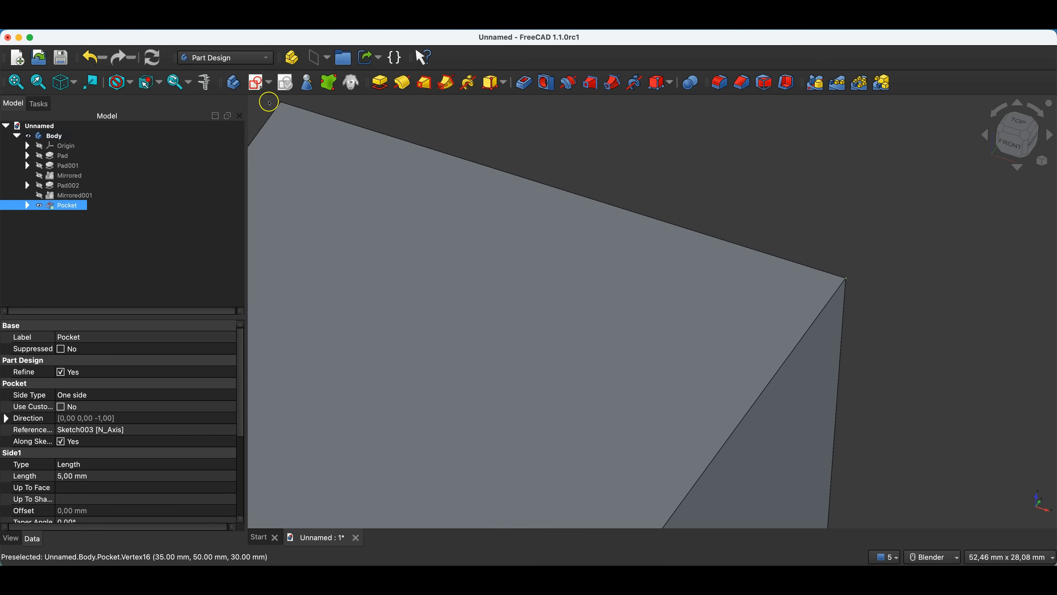
{"action": "scroll", "coordinate": [833, 170], "scroll_direction": "down", "scroll_amount": 10}
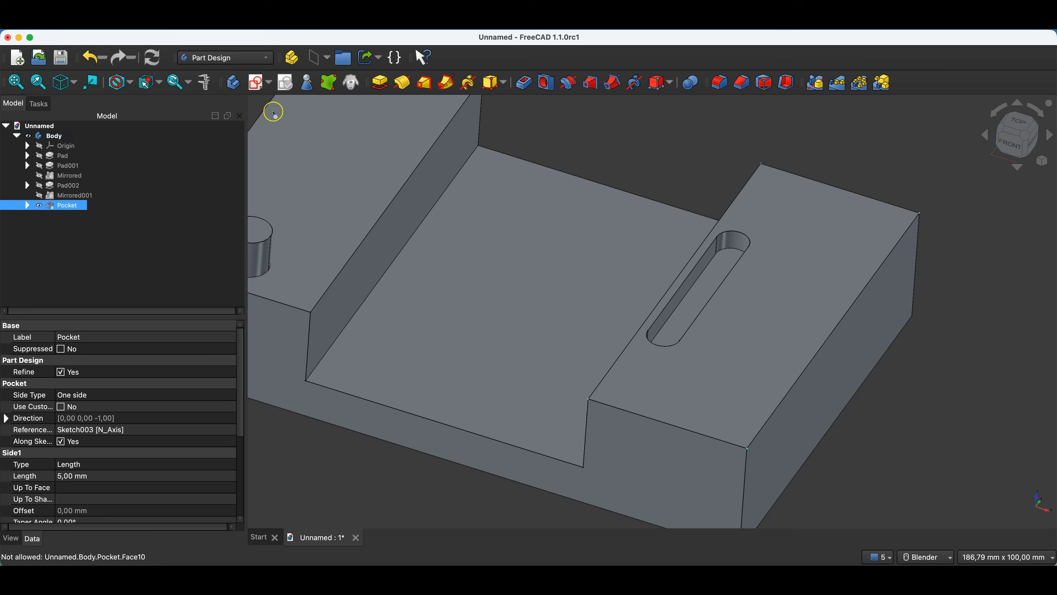
Create a datum plane from the selected corner vertices using Inertia 2-3 attachment, rotated 90° around the Y-axis.
{"action": "left_click", "coordinate": [318, 60]}
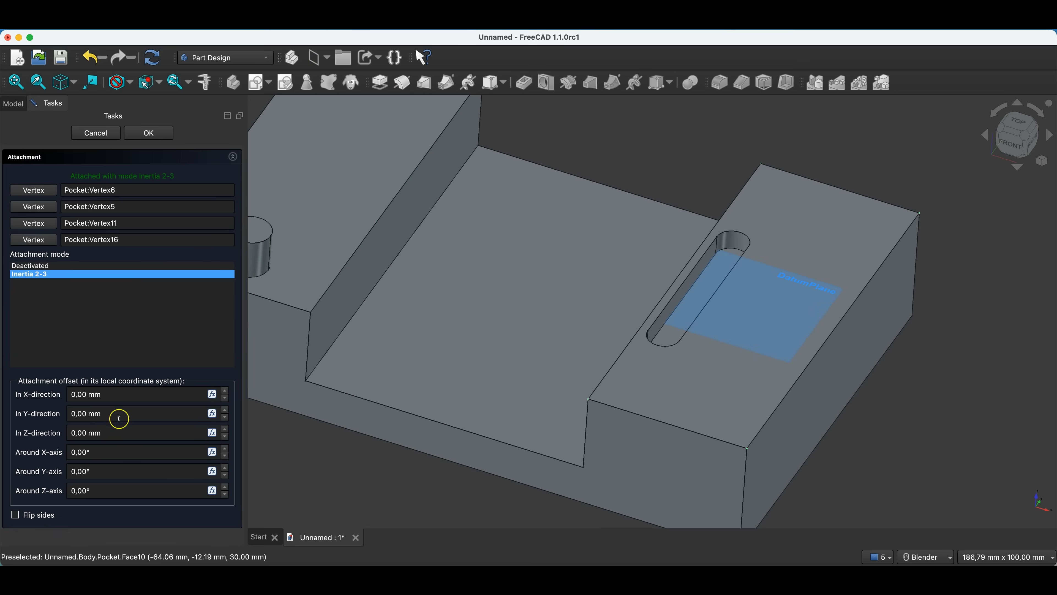
{"action": "left_click", "coordinate": [95, 473]}
{"action": "type", "text": "90"}
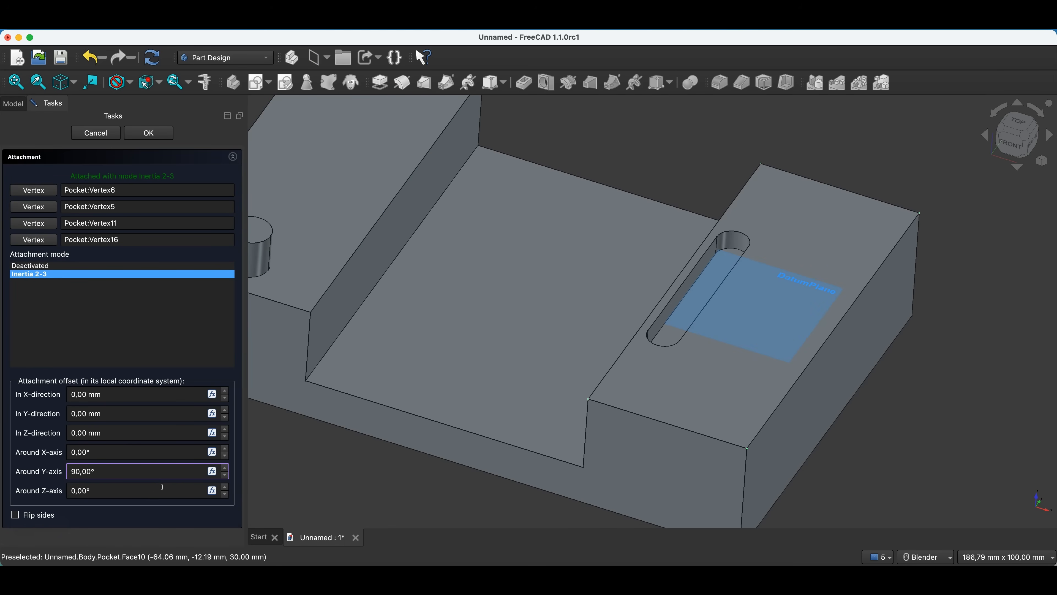
{"action": "left_click", "coordinate": [108, 453]}
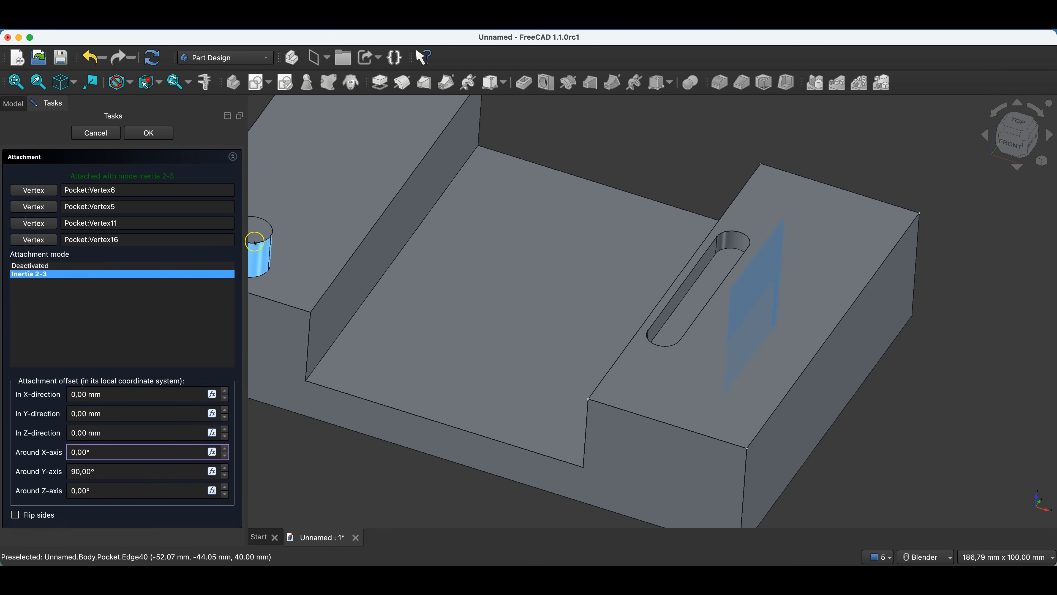
{"action": "left_click", "coordinate": [141, 134]}
{"action": "scroll", "coordinate": [776, 255], "scroll_direction": "down", "scroll_amount": 6}
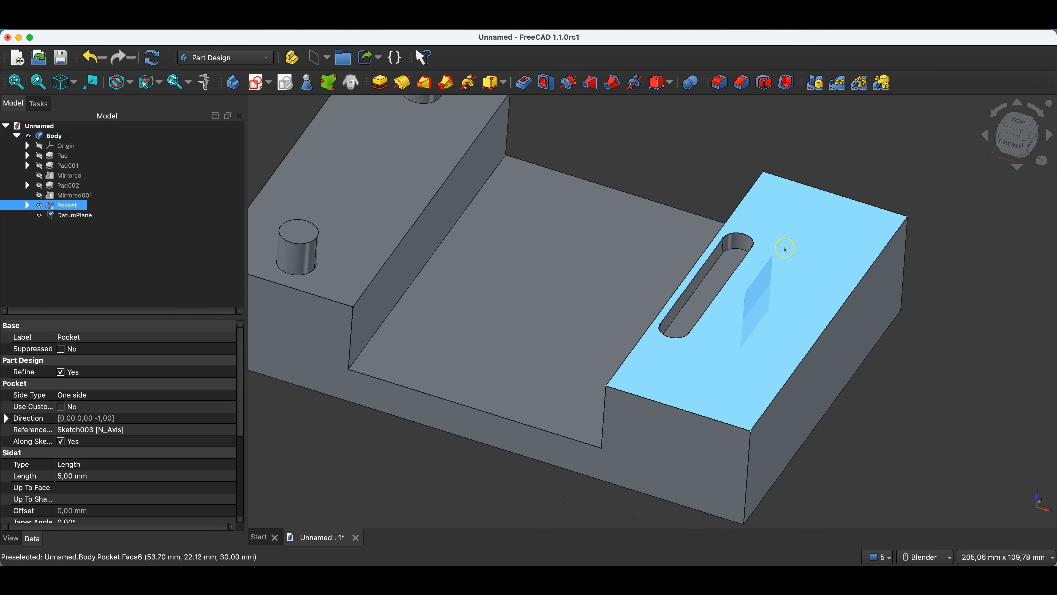
{"action": "left_click", "coordinate": [483, 265]}
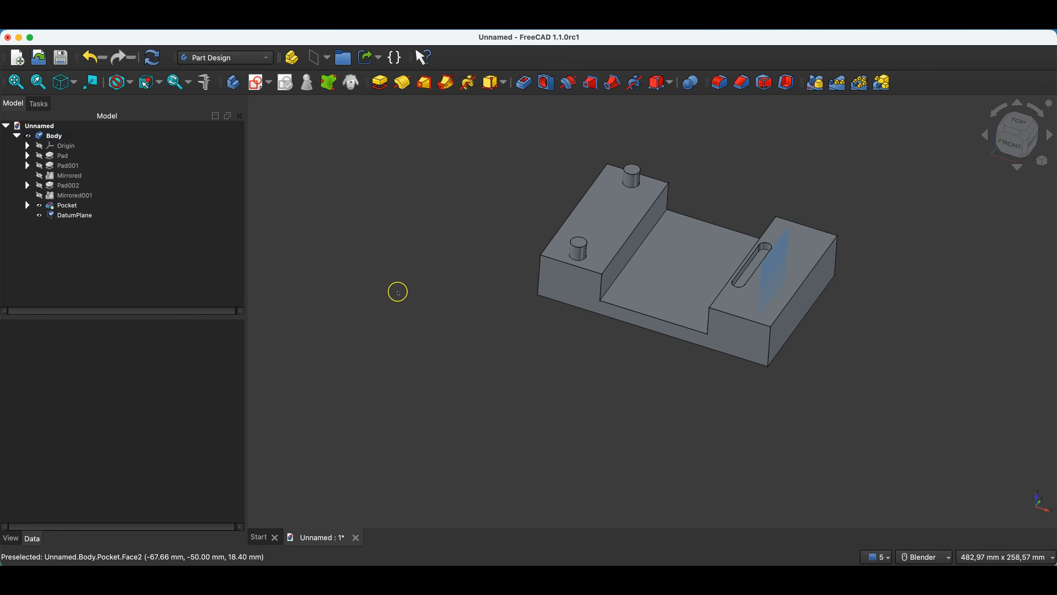
Mirror the slot pocket across the datum plane in the middle of the right block.
{"action": "left_click", "coordinate": [105, 205]}
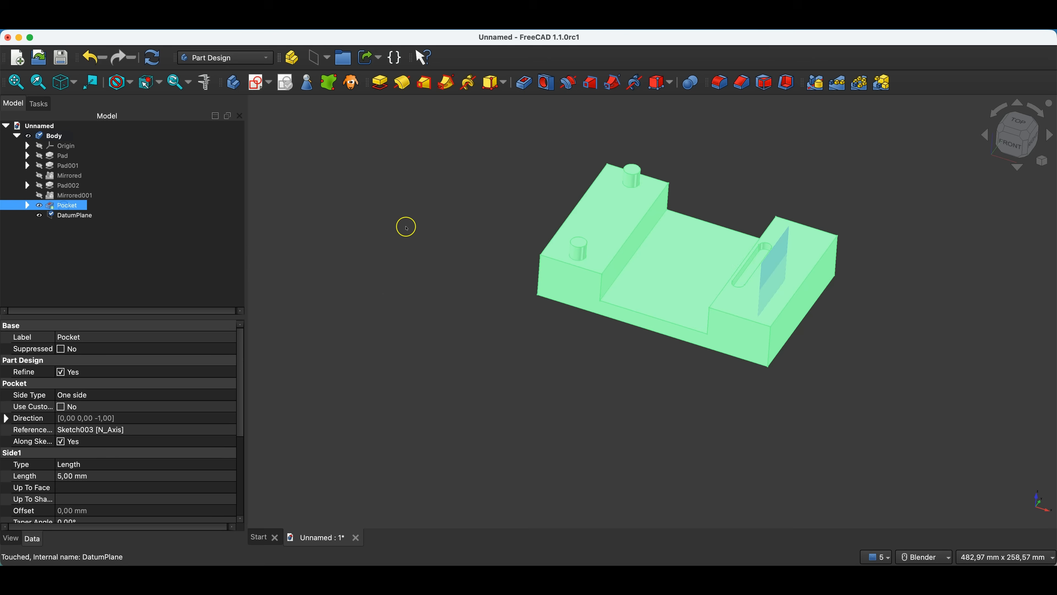
{"action": "left_click", "coordinate": [816, 83]}
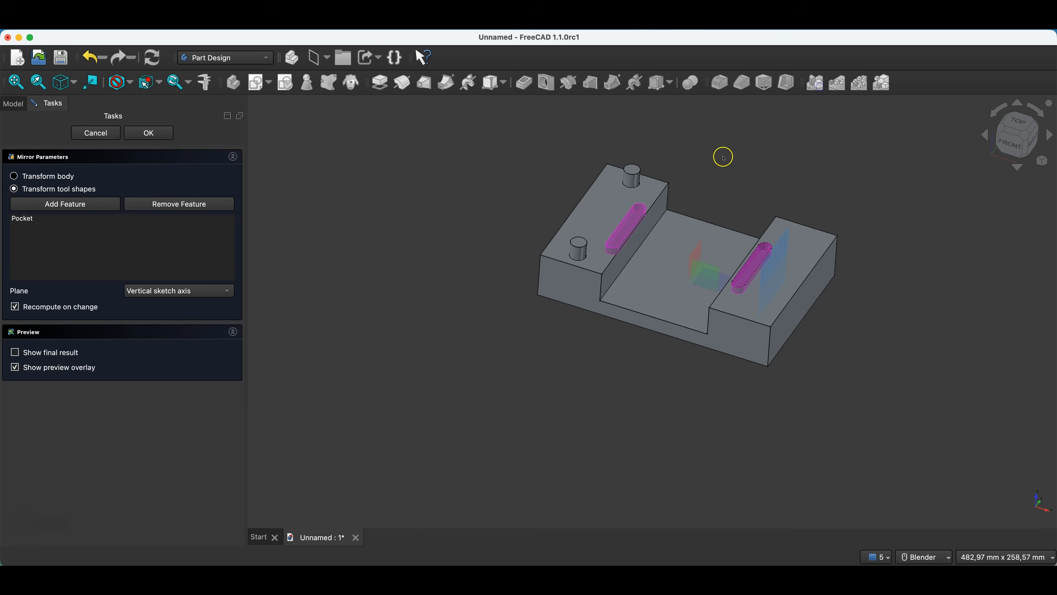
{"action": "left_click", "coordinate": [144, 291]}
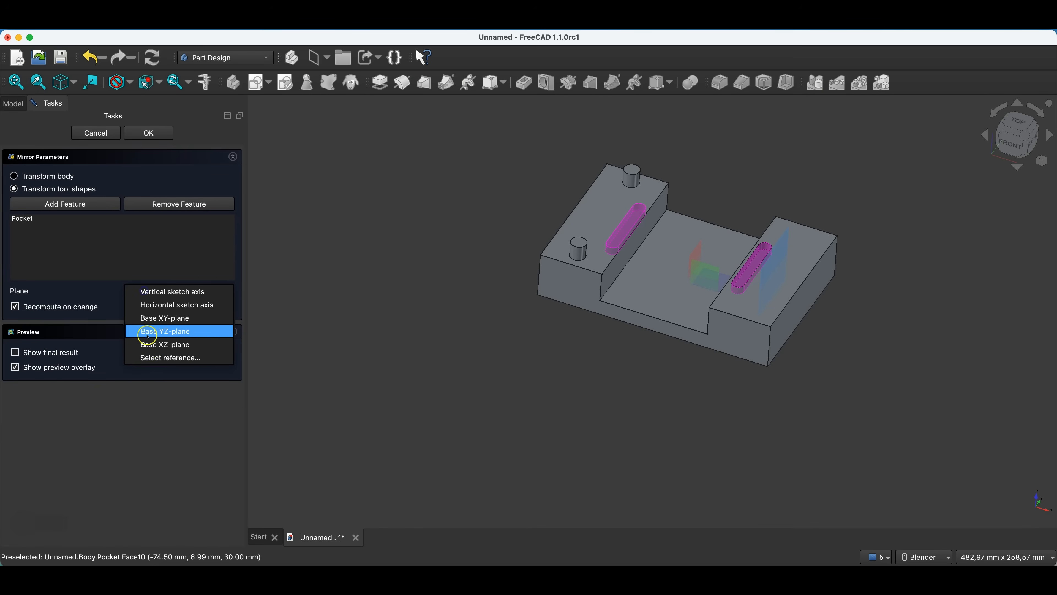
{"action": "left_click", "coordinate": [156, 358]}
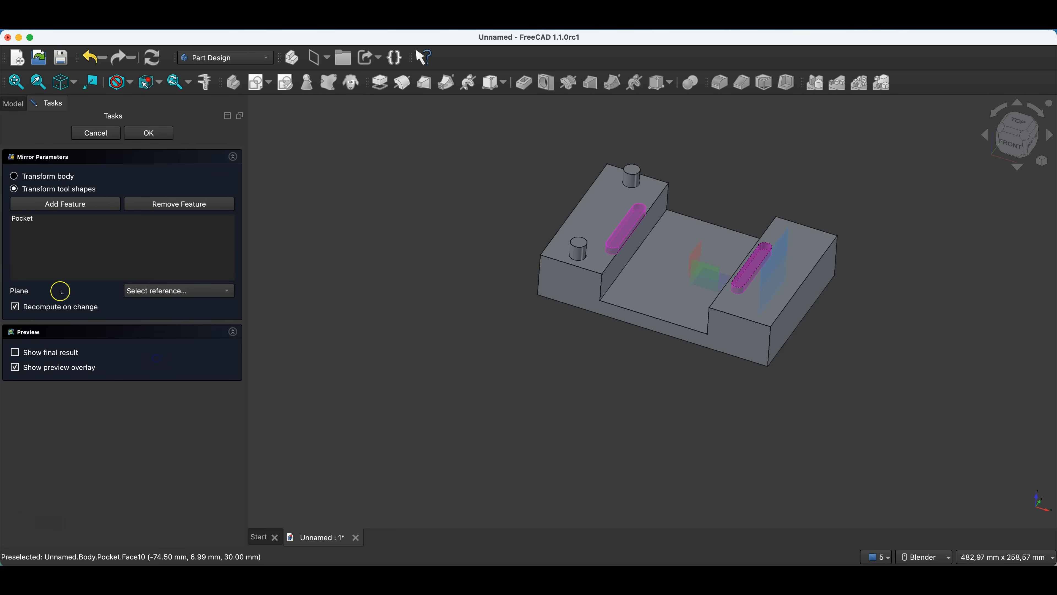
{"action": "left_click", "coordinate": [783, 243]}
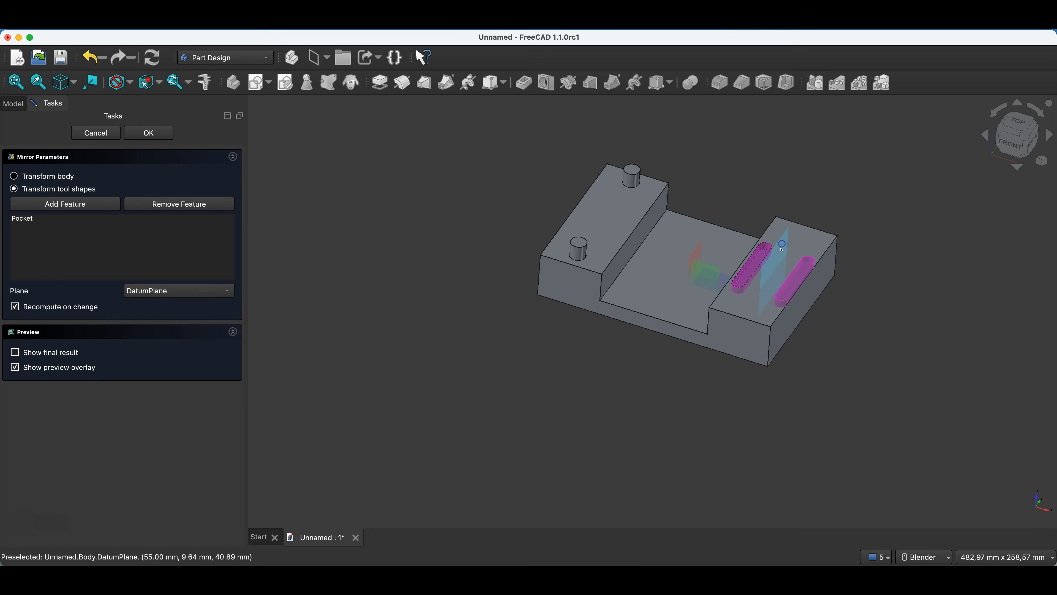
{"action": "left_click", "coordinate": [150, 134]}
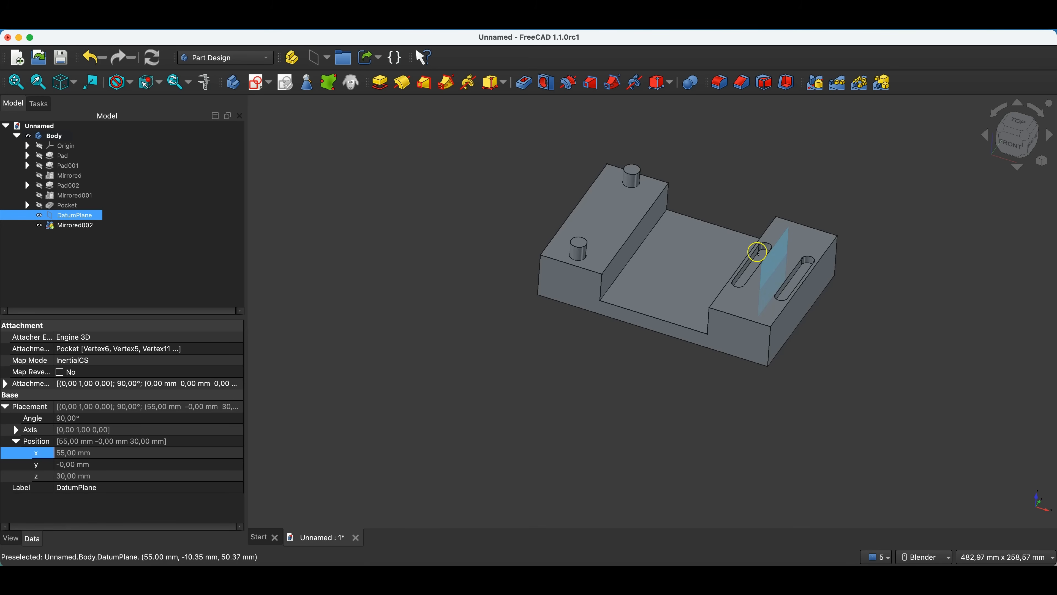
Sketch a 10 mm diameter circle centred on the origin of the right block's datum plane, and close the sketch.
{"action": "left_click", "coordinate": [777, 259]}
{"action": "left_click", "coordinate": [893, 291]}
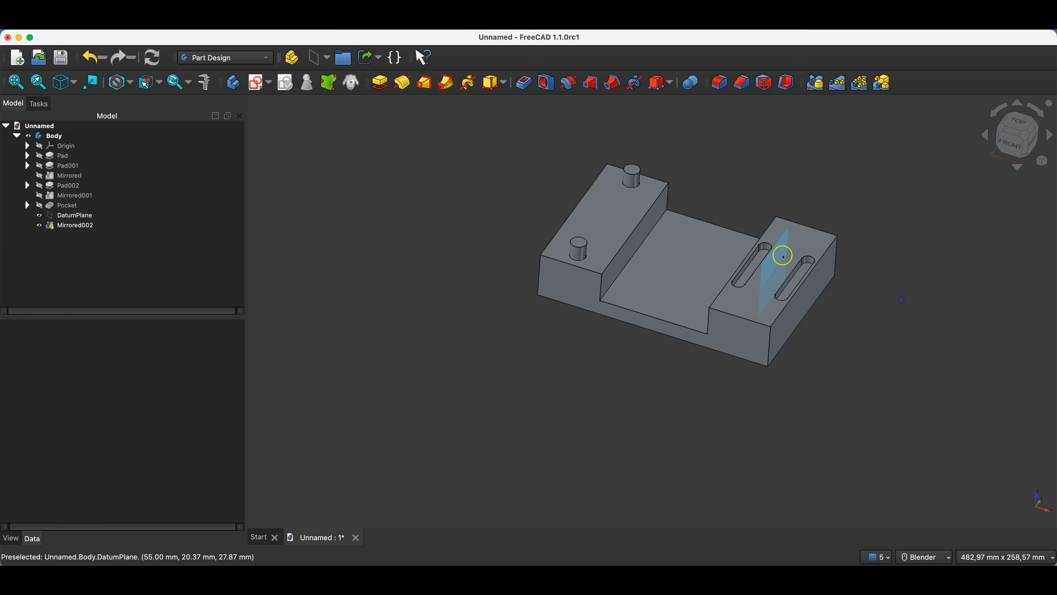
{"action": "left_click", "coordinate": [777, 249]}
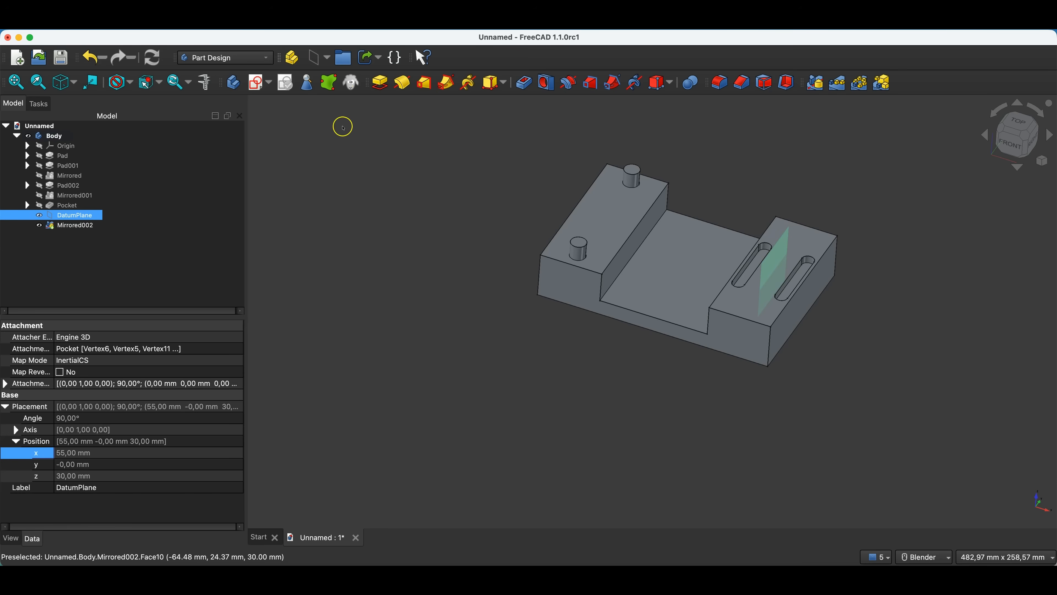
{"action": "left_click", "coordinate": [255, 86]}
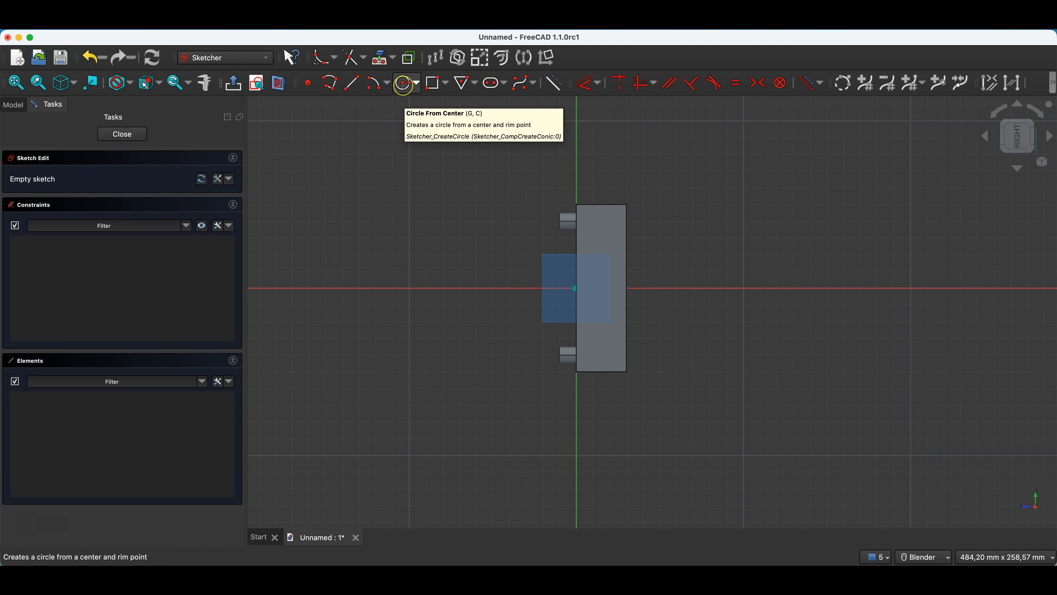
{"action": "left_click", "coordinate": [406, 84]}
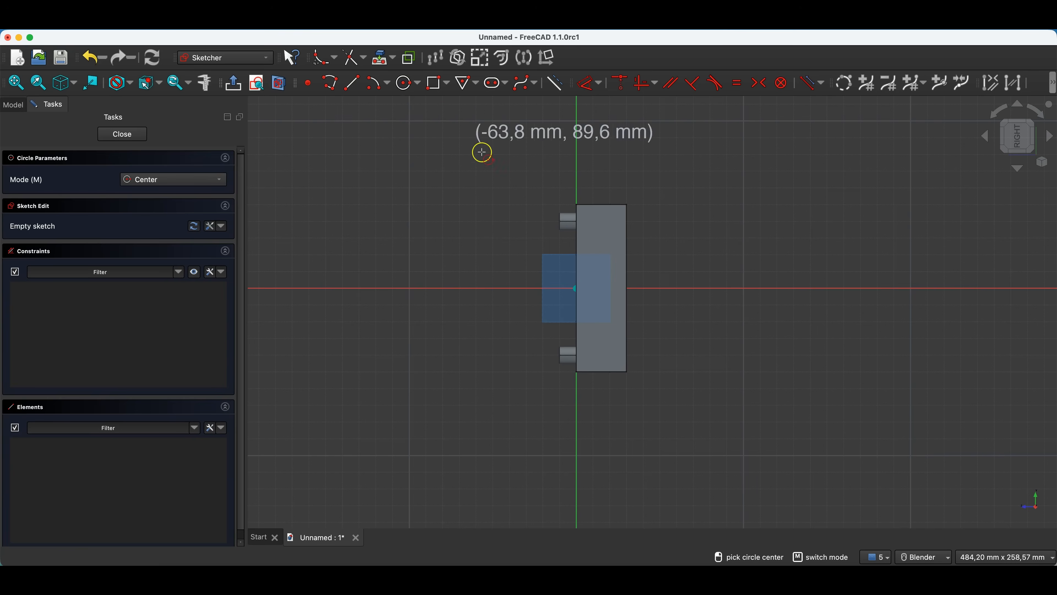
{"action": "left_click", "coordinate": [577, 289]}
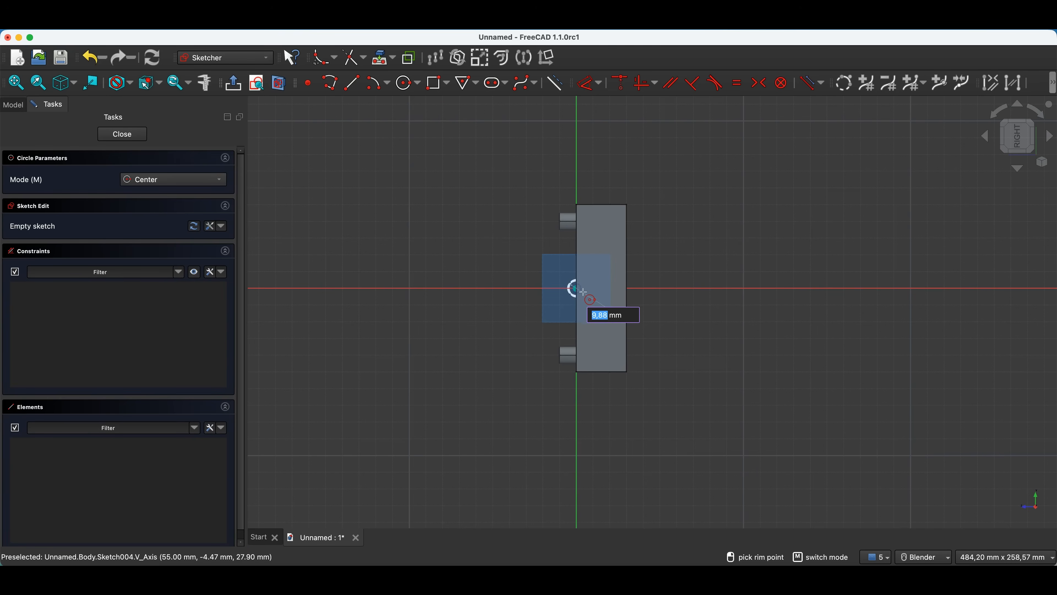
{"action": "type", "text": "10"}
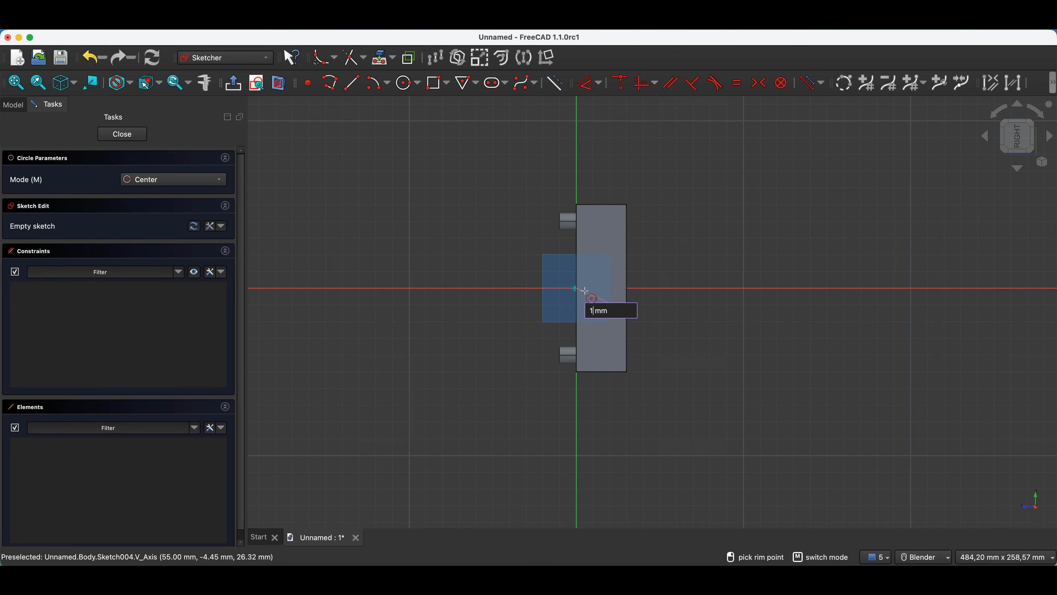
{"action": "key", "text": "Return"}
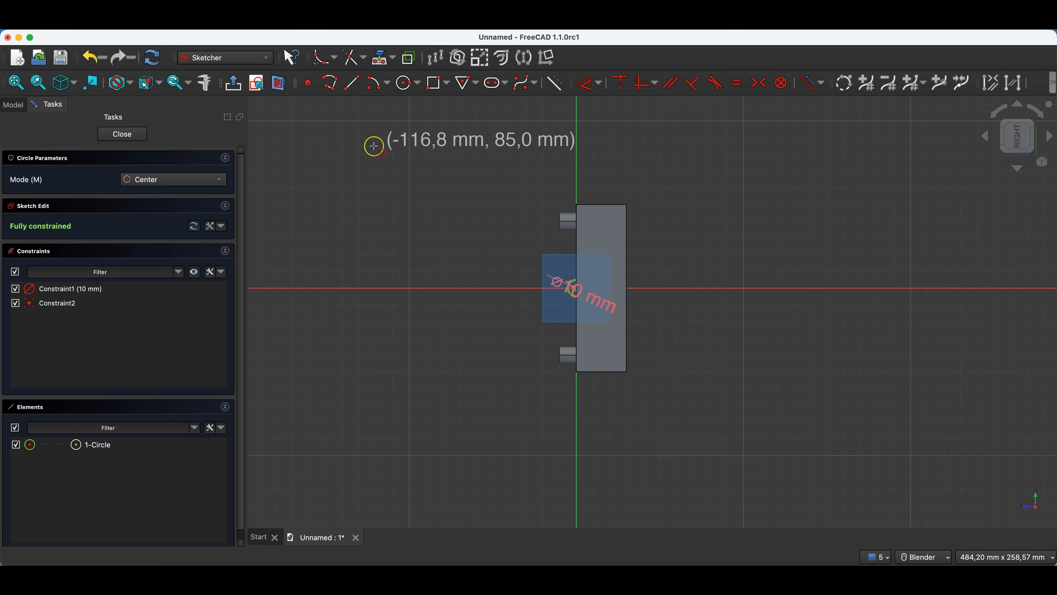
{"action": "scroll", "coordinate": [573, 291], "scroll_direction": "up", "scroll_amount": 10}
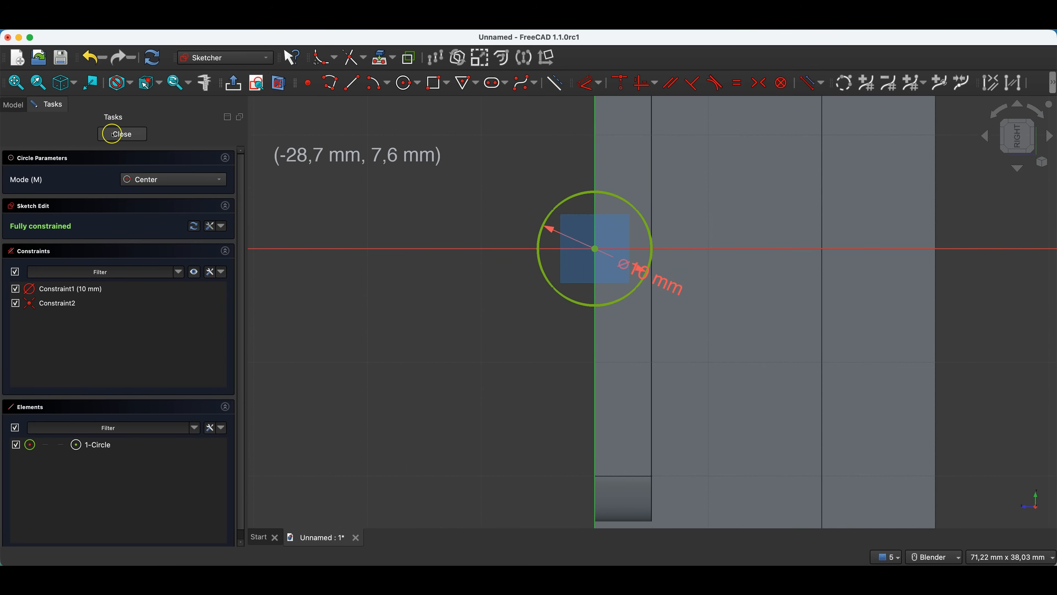
{"action": "left_click", "coordinate": [121, 135]}
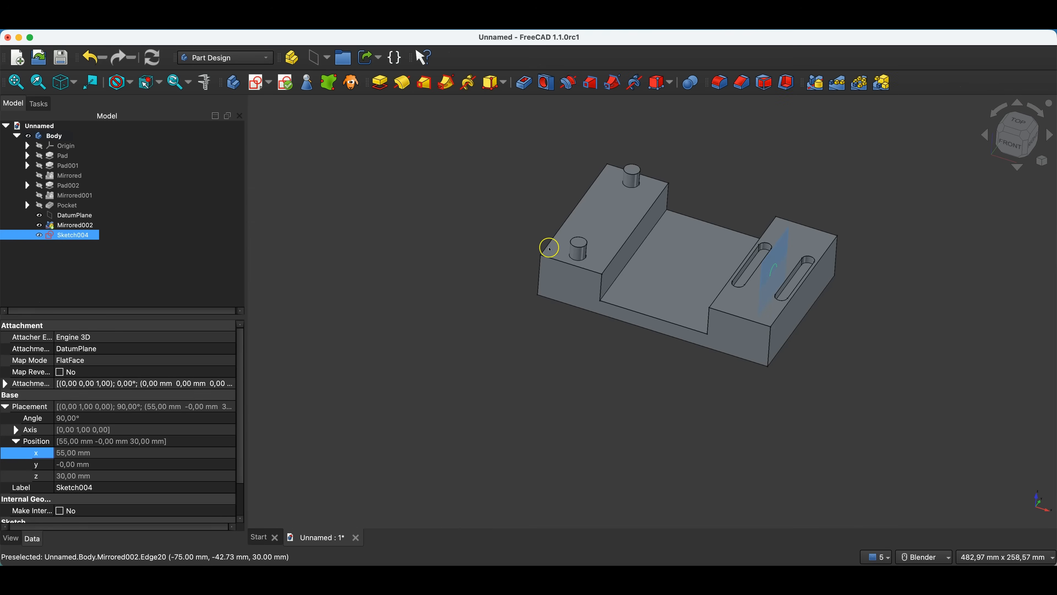
Try a 60° revolution around the vertical sketch axis and a groove from the circle sketch, cancelling both.
{"action": "left_click", "coordinate": [402, 82]}
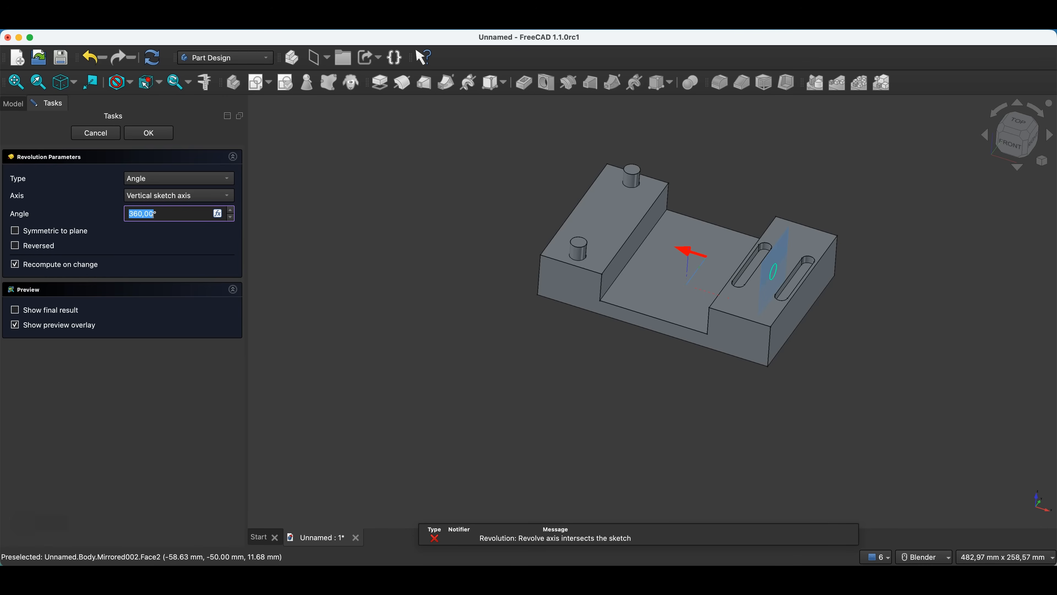
{"action": "left_click", "coordinate": [137, 214]}
{"action": "left_click", "coordinate": [76, 230]}
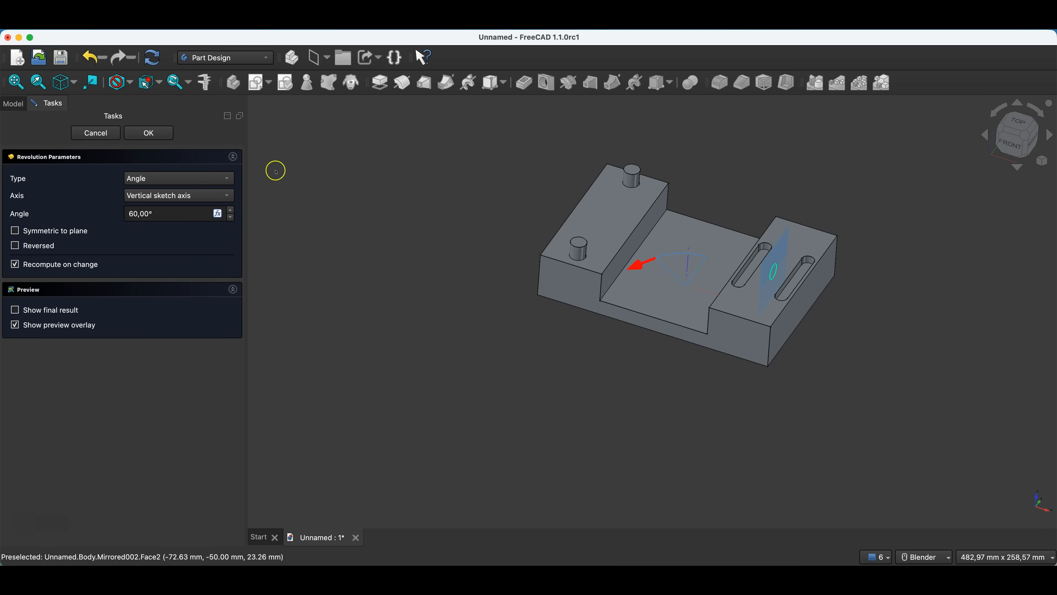
{"action": "left_click", "coordinate": [111, 135]}
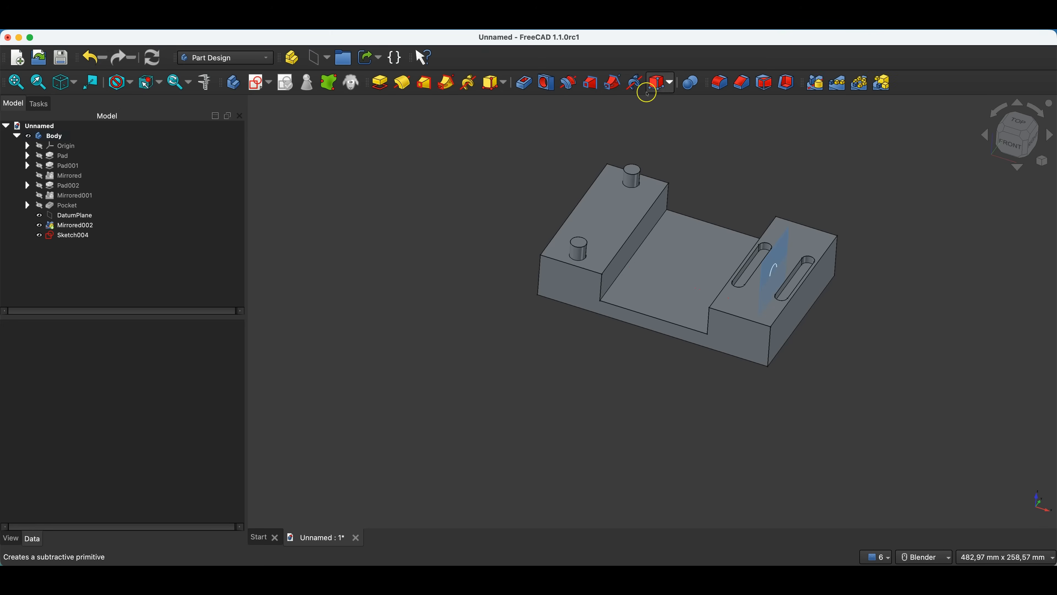
{"action": "left_click", "coordinate": [575, 85]}
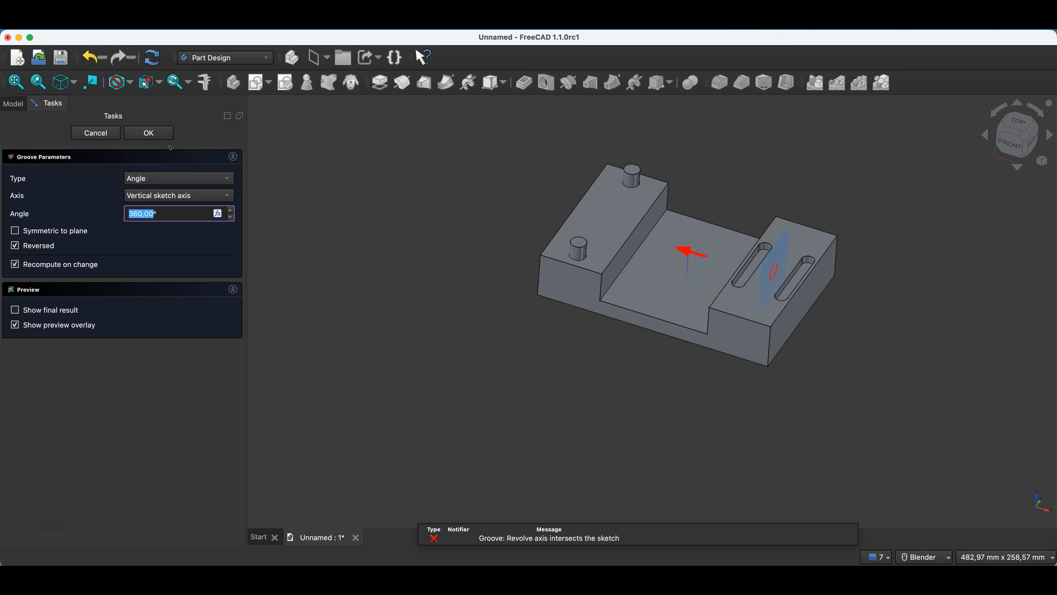
{"action": "left_click", "coordinate": [107, 134]}
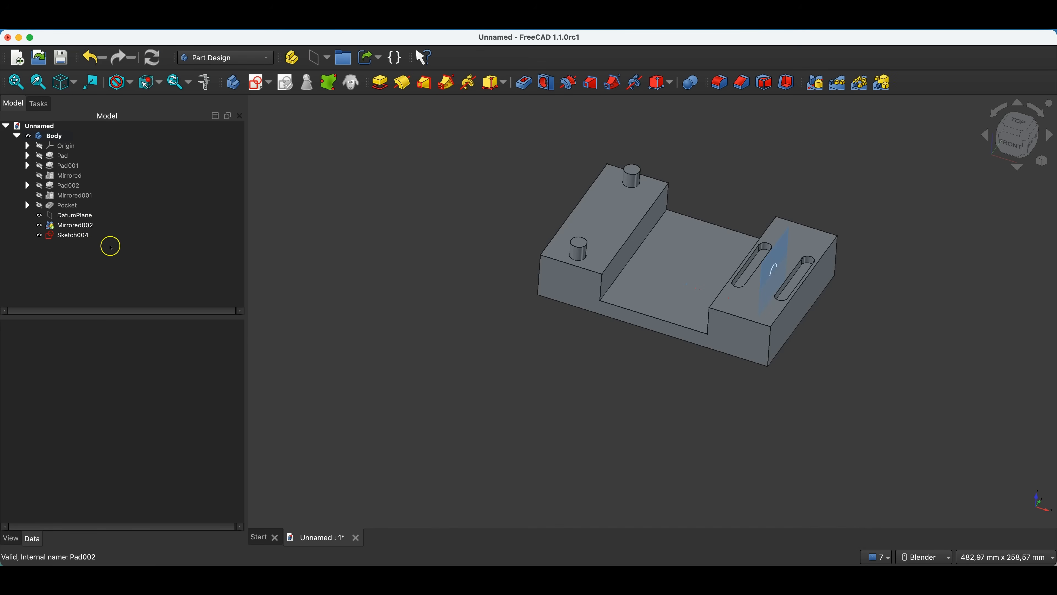
Reopen the circle sketch and draw a horizontal line across the circle with both endpoints on its circumference.
{"action": "double_click", "coordinate": [72, 238]}
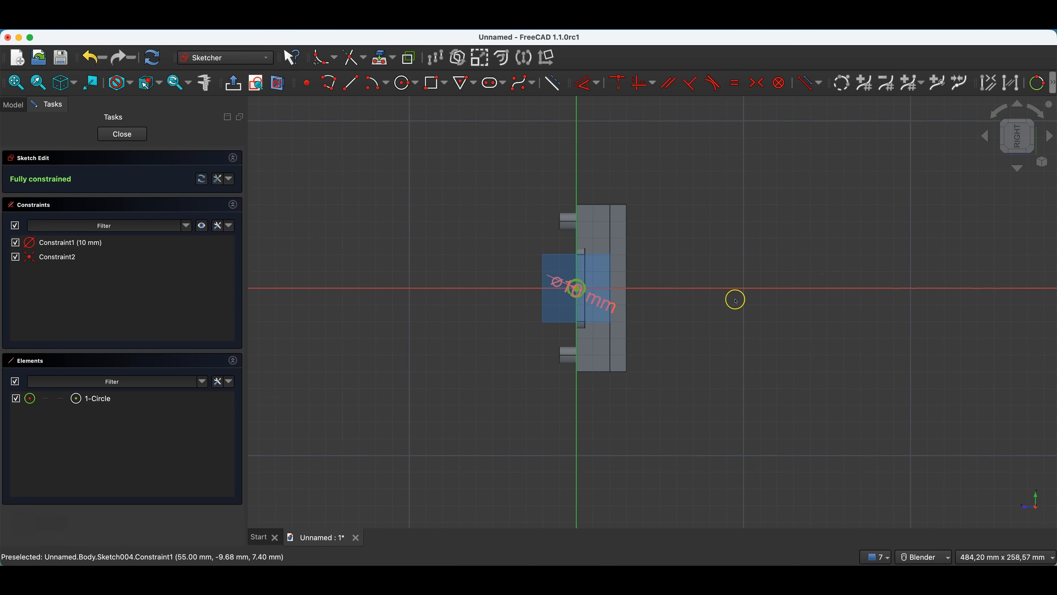
{"action": "left_click", "coordinate": [351, 83]}
{"action": "left_click", "coordinate": [563, 300]}
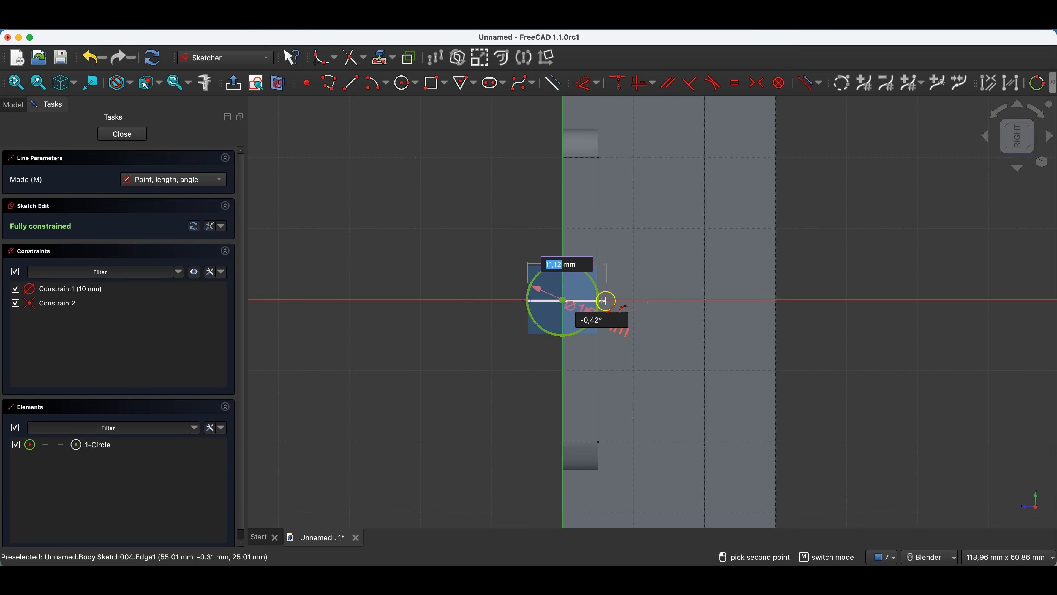
{"action": "left_click", "coordinate": [599, 300]}
{"action": "right_click", "coordinate": [619, 267]}
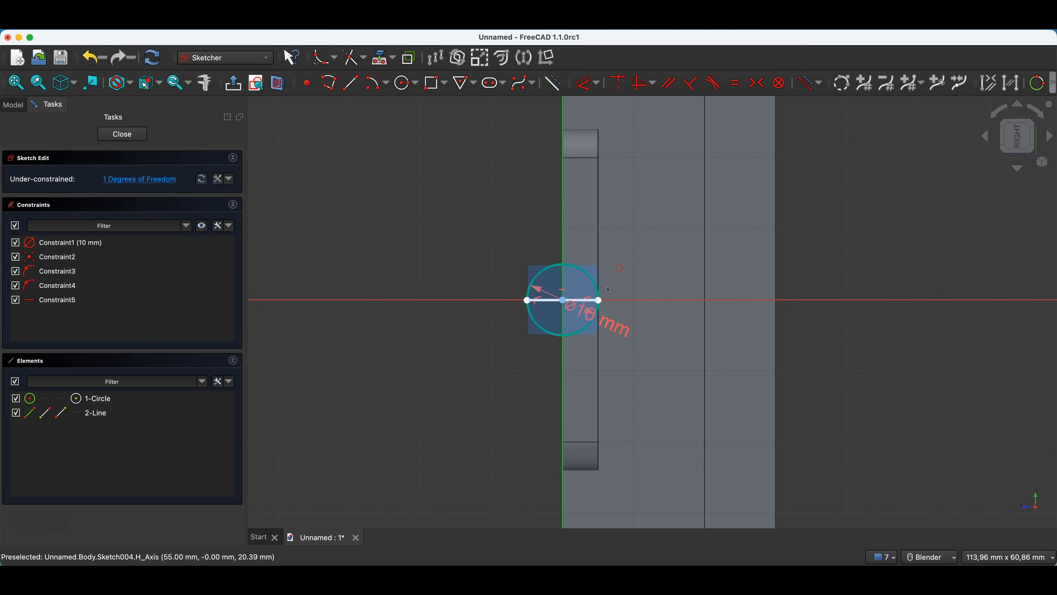
Constrain the horizontal line to pass through the circle's centre using a point-on-object constraint.
{"action": "left_click_drag", "start_coordinate": [544, 310], "coordinate": [553, 329]}
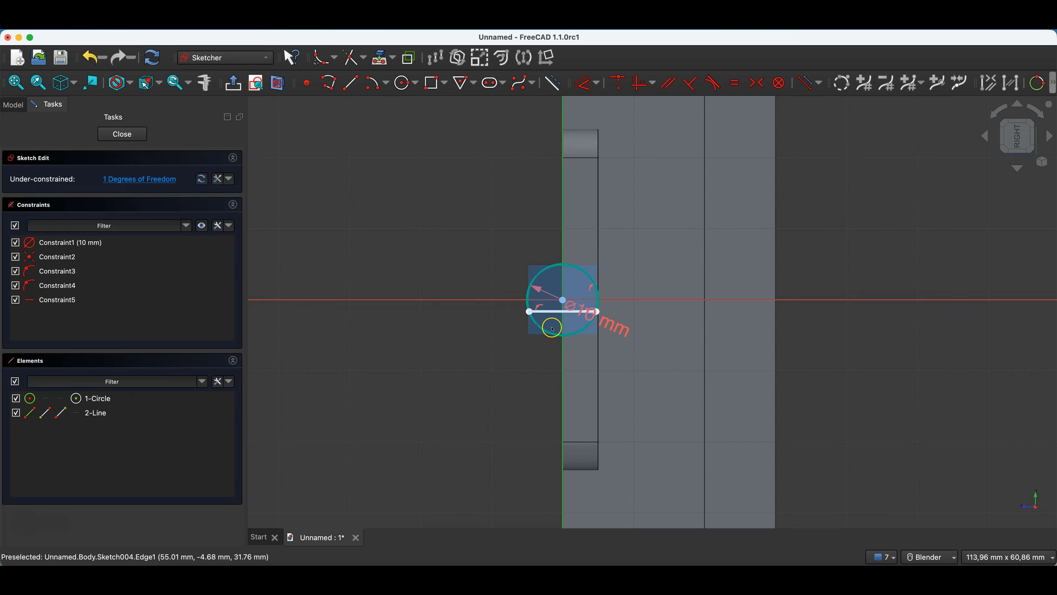
{"action": "left_click", "coordinate": [553, 313]}
{"action": "left_click", "coordinate": [562, 300]}
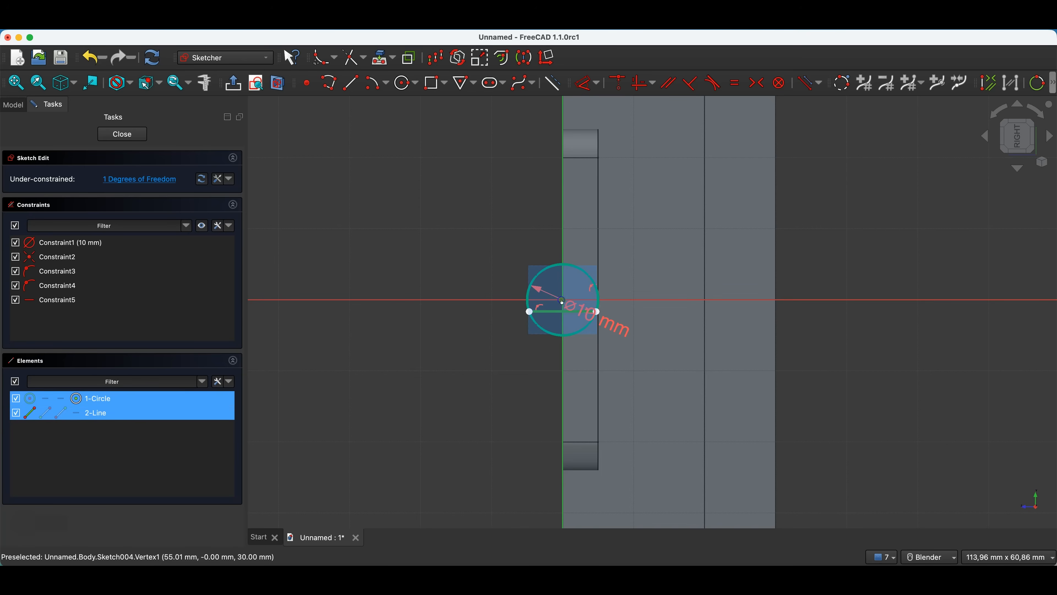
{"action": "key", "text": "o"}
{"action": "left_click", "coordinate": [506, 269]}
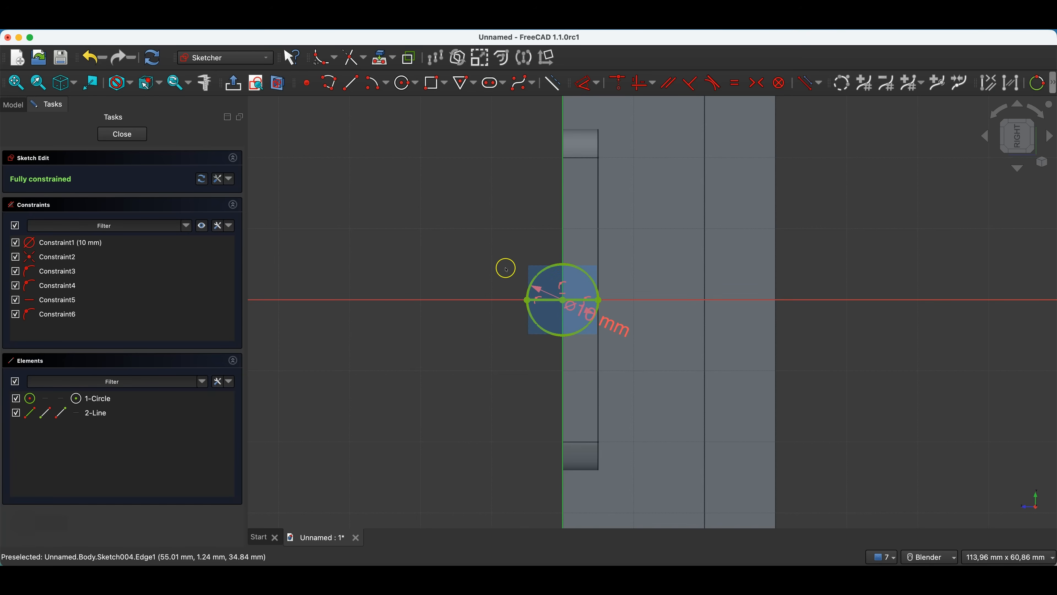
Trim away the lower half of the circle to leave a closed semicircle, and close the sketch.
{"action": "left_click", "coordinate": [353, 57]}
{"action": "left_click", "coordinate": [528, 320]}
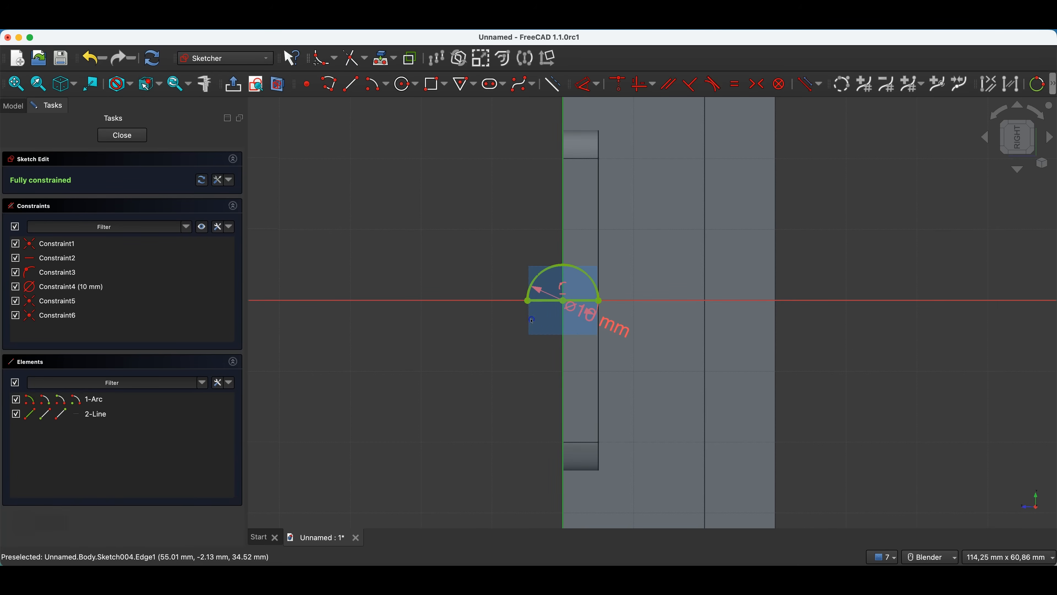
{"action": "left_click", "coordinate": [134, 135]}
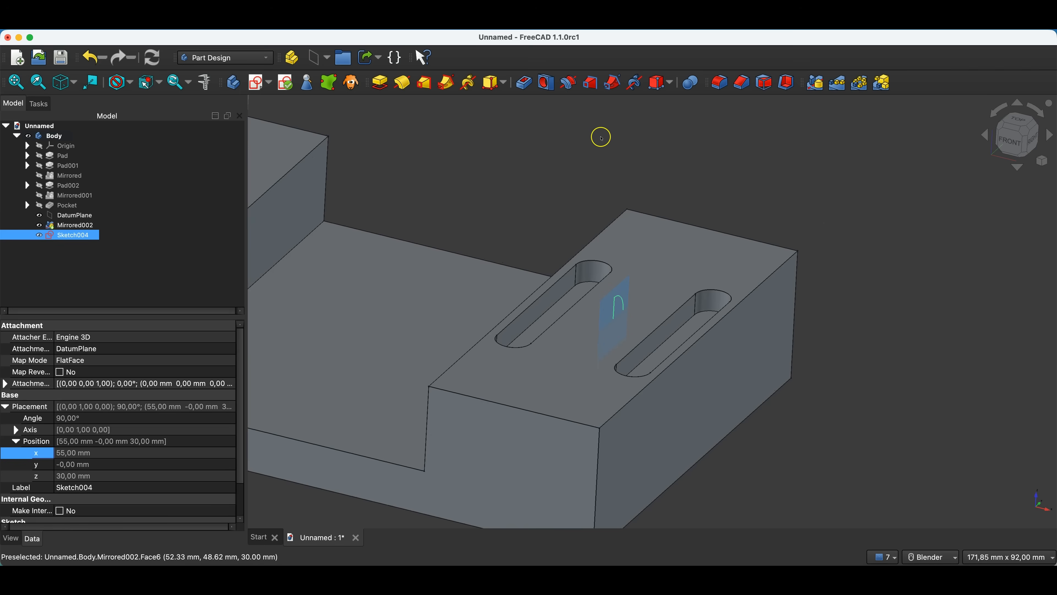
Cut a 360° groove from the semicircle sketch around the horizontal sketch axis, forming a spherical recess between the two slots.
{"action": "left_click", "coordinate": [569, 82]}
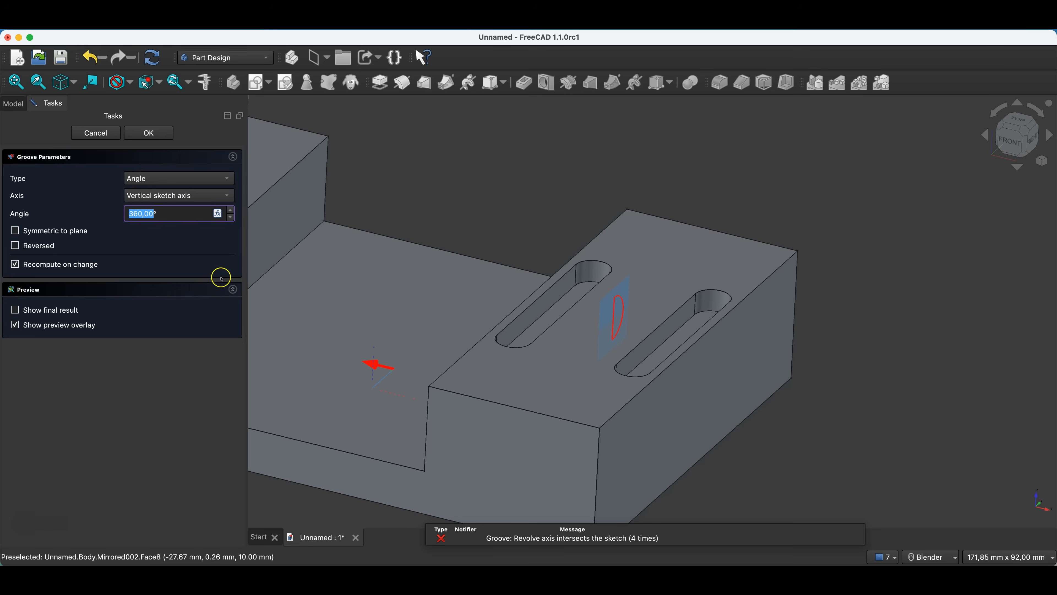
{"action": "left_click", "coordinate": [175, 201]}
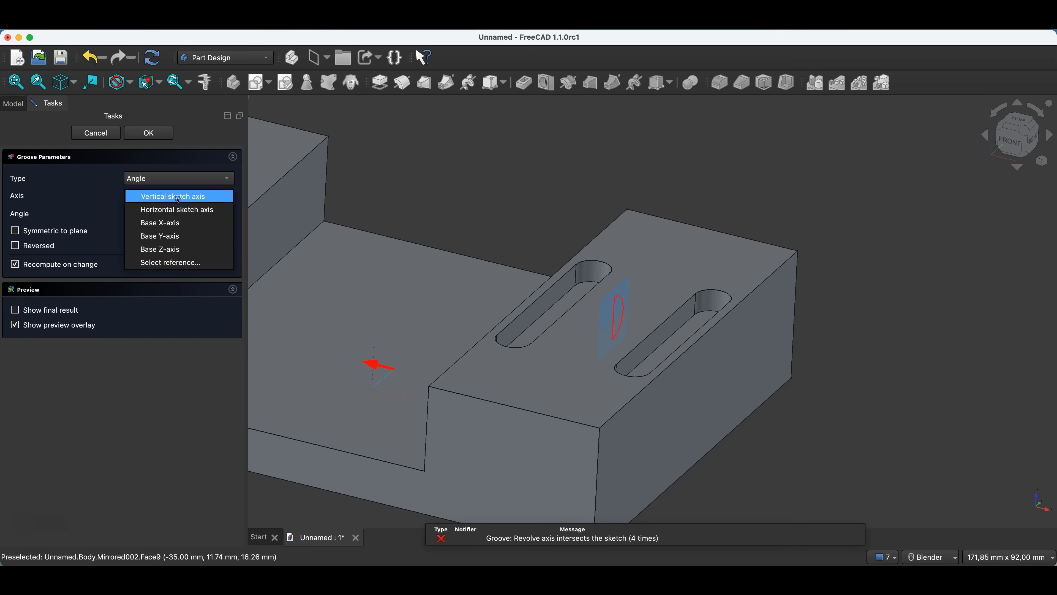
{"action": "left_click", "coordinate": [177, 210]}
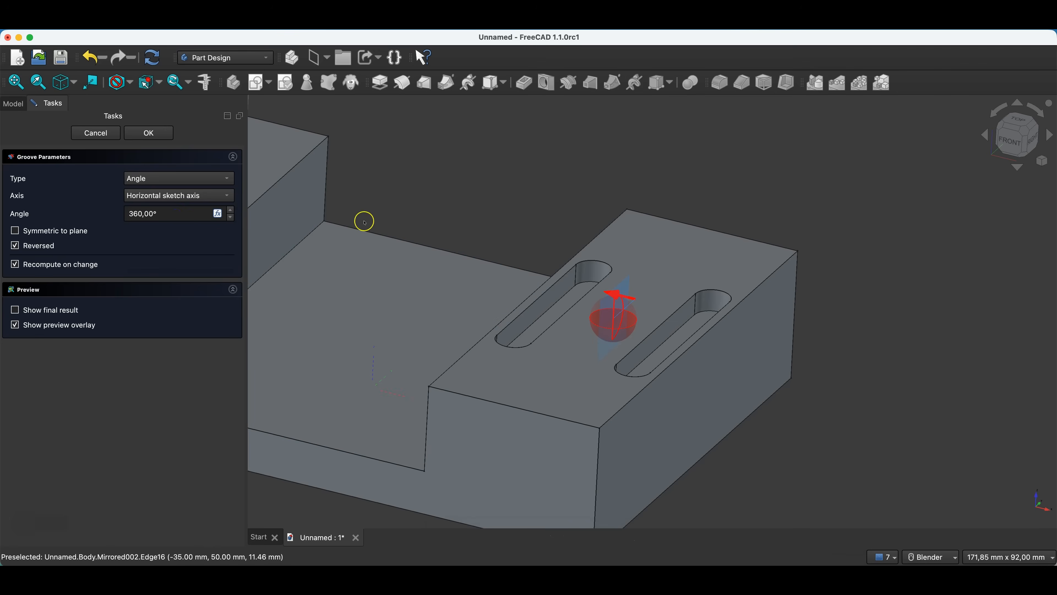
{"action": "middle_click_drag", "start_coordinate": [700, 260], "coordinate": [420, 200]}
{"action": "left_click", "coordinate": [149, 132]}
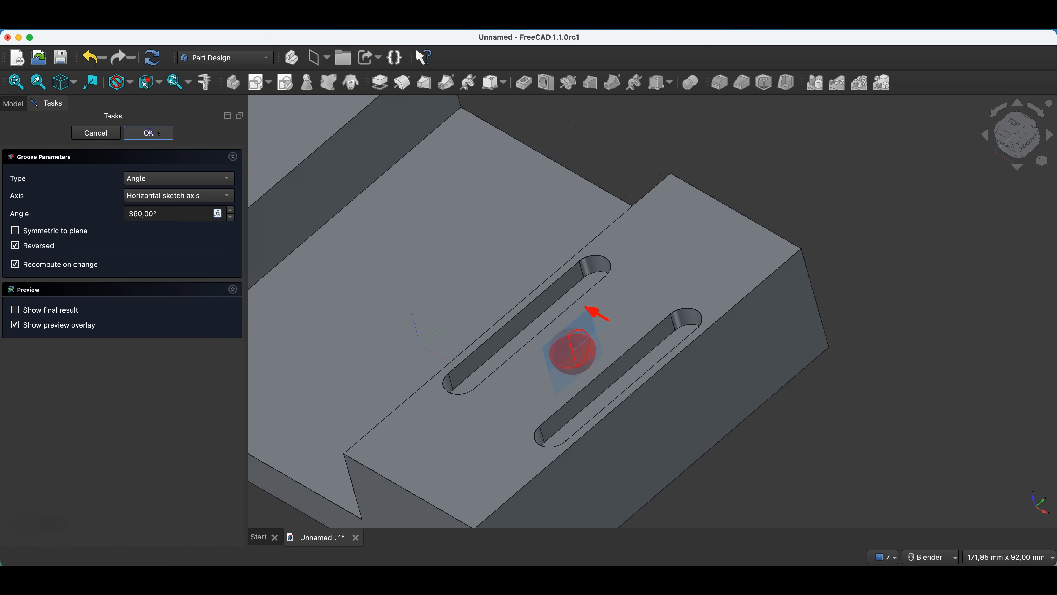
{"action": "middle_click_drag", "start_coordinate": [644, 295], "coordinate": [614, 331]}
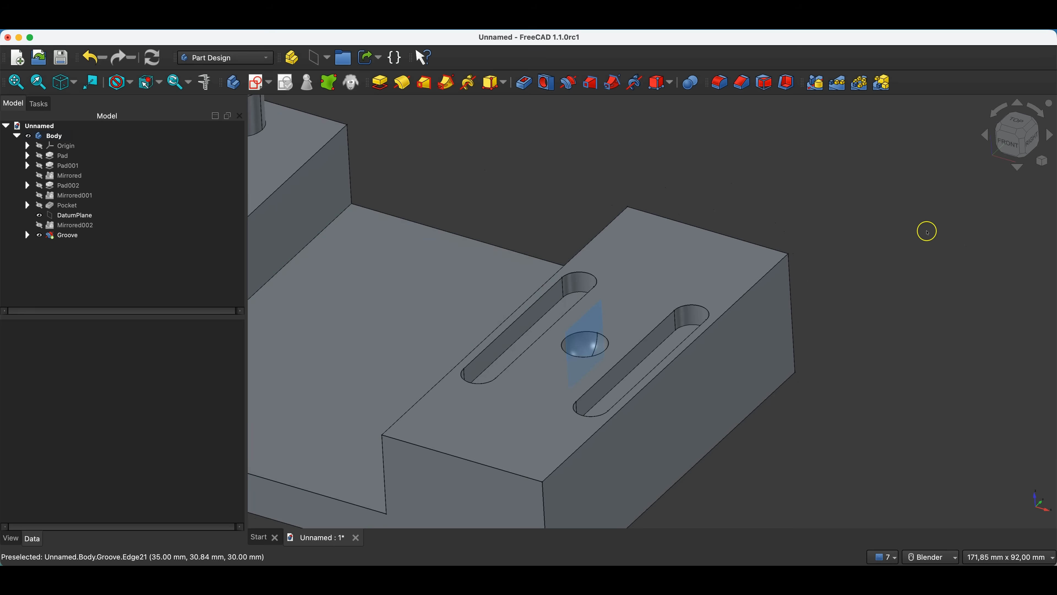
{"action": "scroll", "coordinate": [904, 264], "scroll_direction": "down", "scroll_amount": 3}
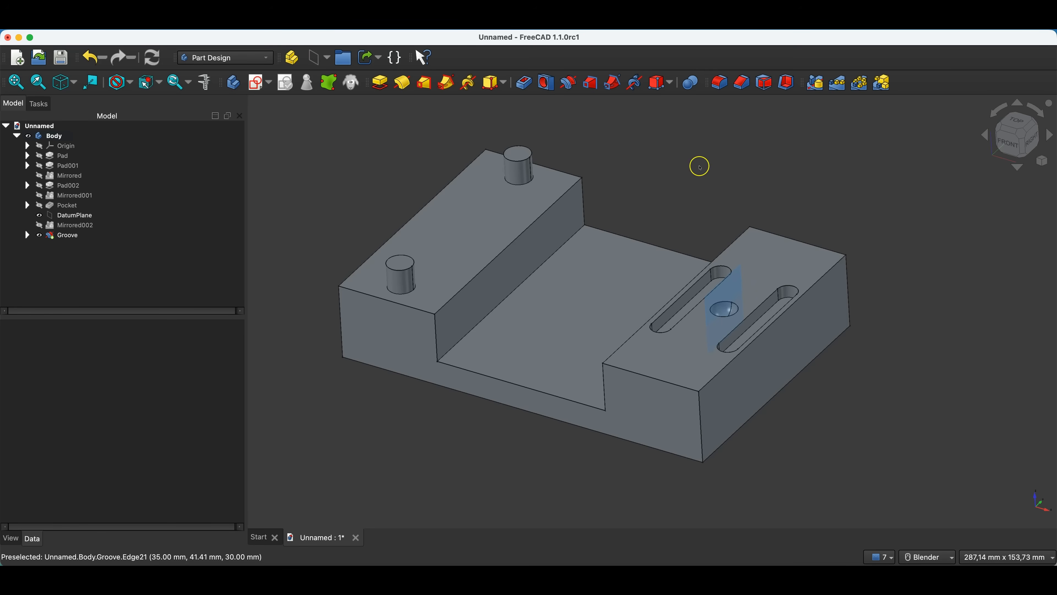
Create a datum plane attached to the part's front face in Plane face mode, offset -15 mm in the Z-direction.
{"action": "left_click", "coordinate": [621, 425]}
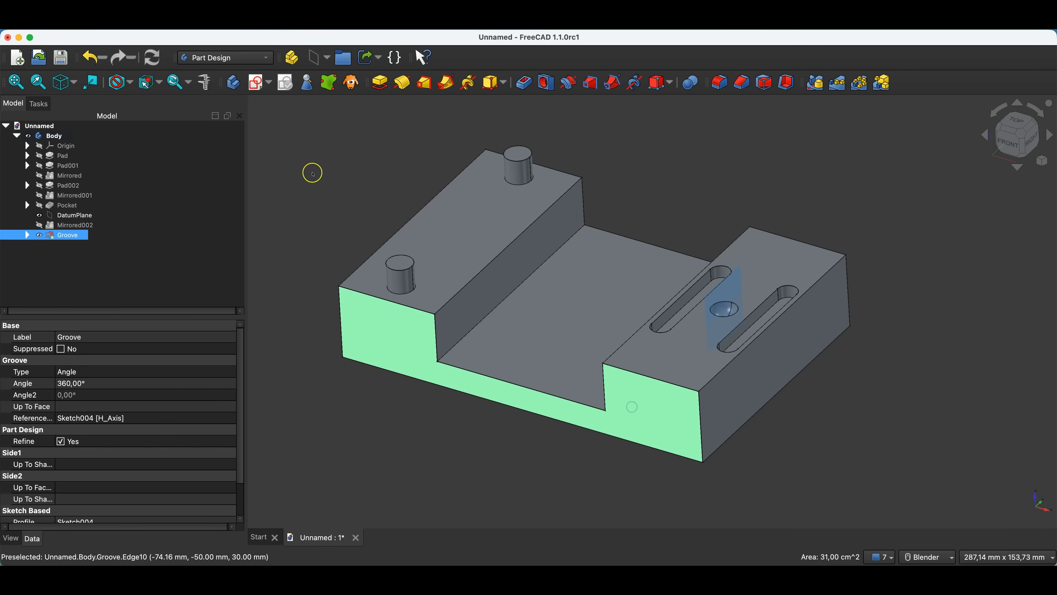
{"action": "left_click", "coordinate": [314, 61]}
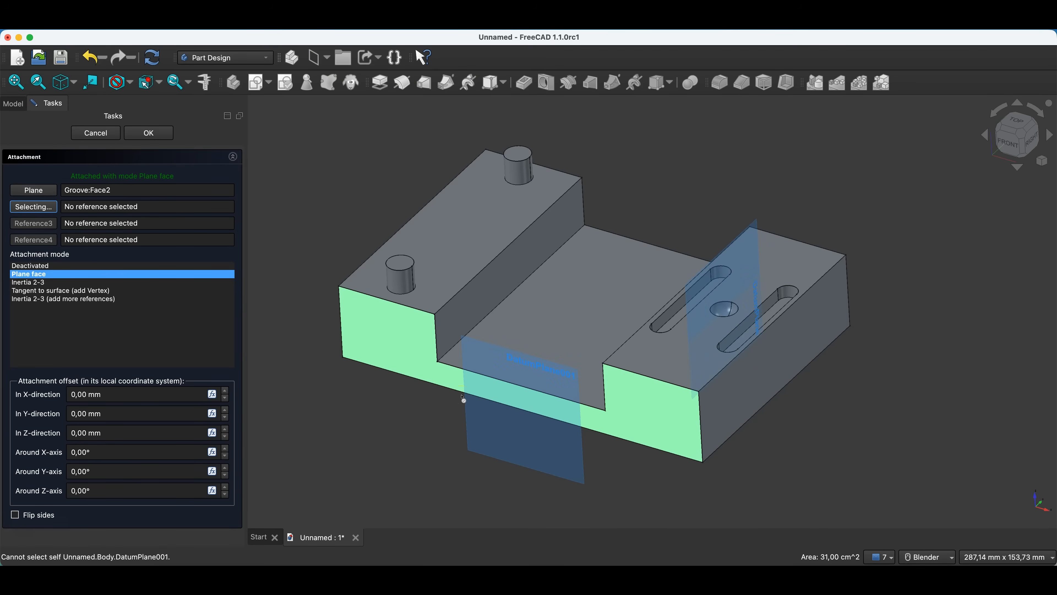
{"action": "double_click", "coordinate": [225, 391]}
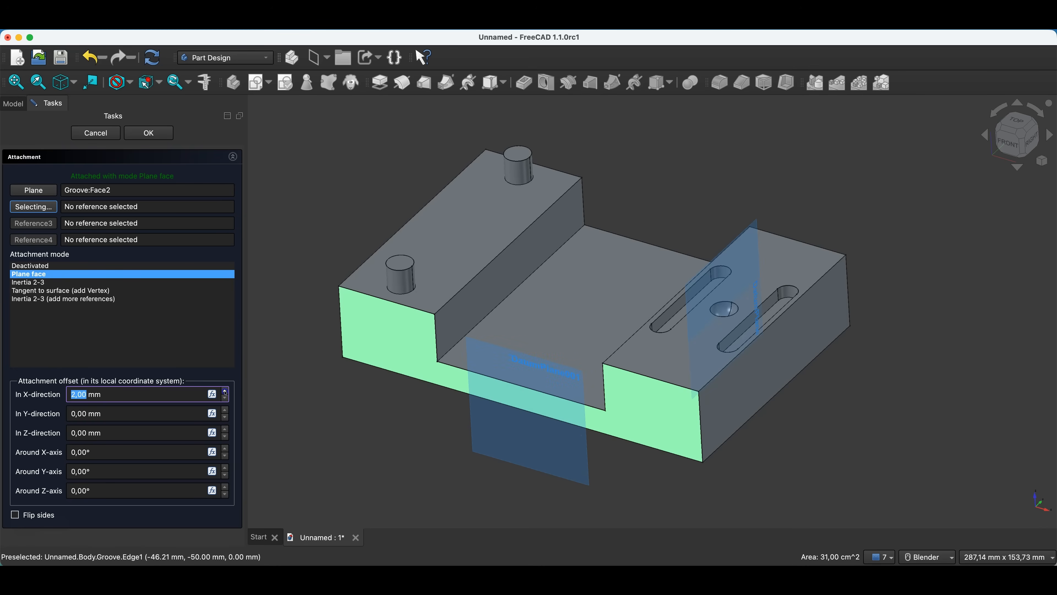
{"action": "double_click", "coordinate": [225, 399]}
{"action": "left_click", "coordinate": [386, 425]}
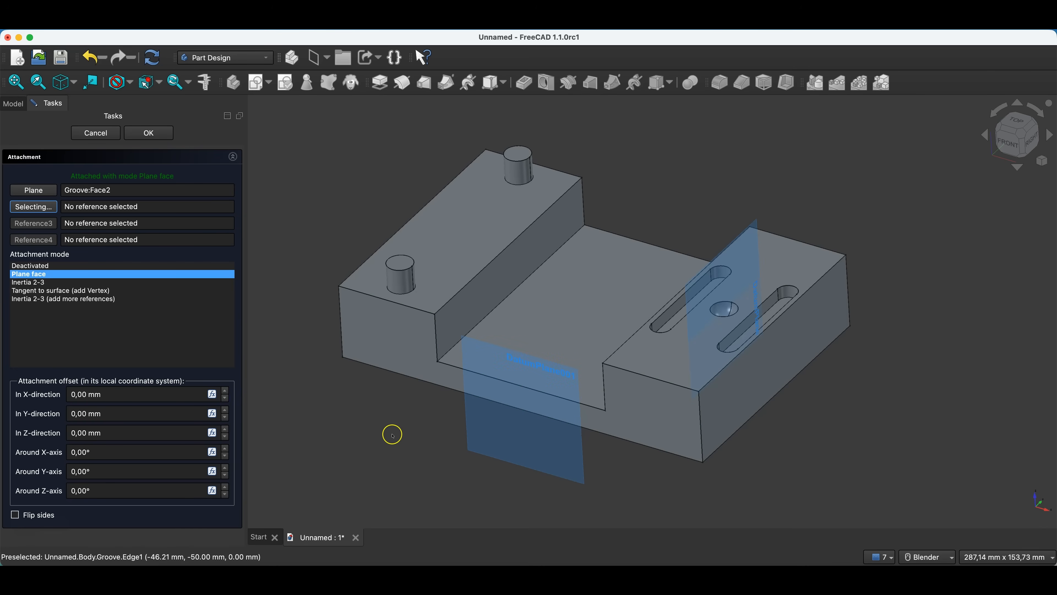
{"action": "double_click", "coordinate": [225, 430]}
{"action": "triple_click", "coordinate": [226, 438]}
{"action": "triple_click", "coordinate": [225, 438]}
{"action": "left_click", "coordinate": [225, 437]}
{"action": "left_click", "coordinate": [225, 438]}
{"action": "left_click", "coordinate": [225, 438]}
{"action": "left_click", "coordinate": [225, 437]}
{"action": "left_click", "coordinate": [225, 438]}
{"action": "left_click", "coordinate": [225, 438]}
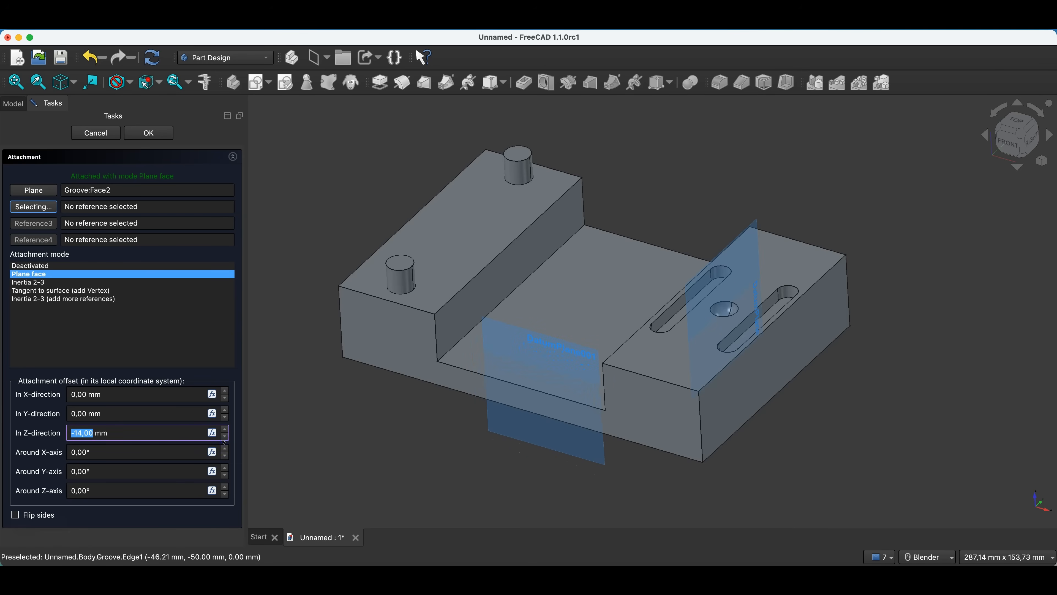
{"action": "left_click", "coordinate": [224, 438]}
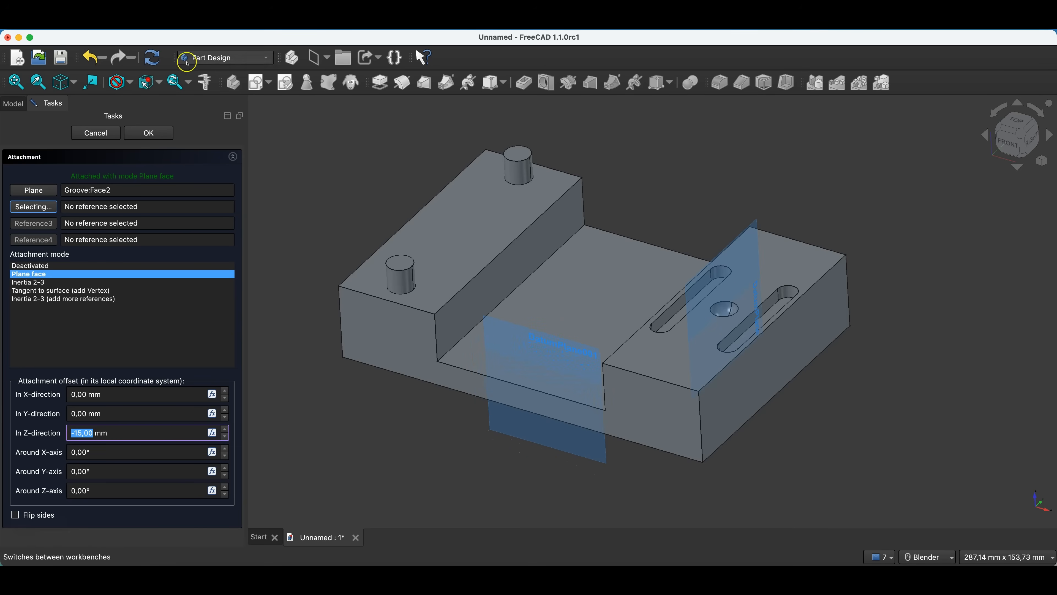
{"action": "left_click", "coordinate": [156, 134]}
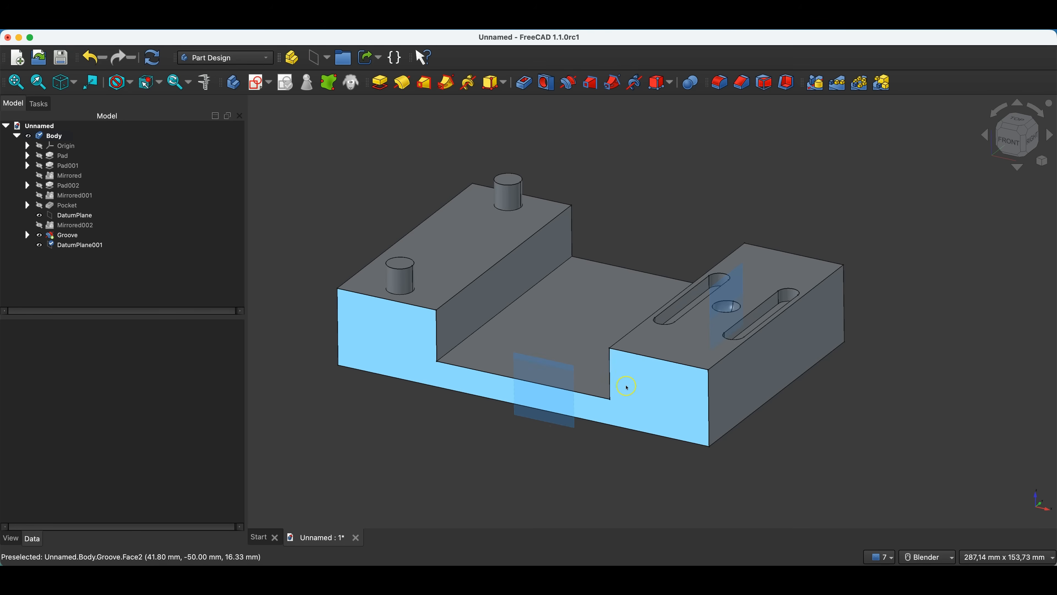
Start a sketch on the new datum plane in section view, with the floor edge between the end blocks as external geometry.
{"action": "middle_click_drag", "start_coordinate": [626, 385], "coordinate": [624, 412]}
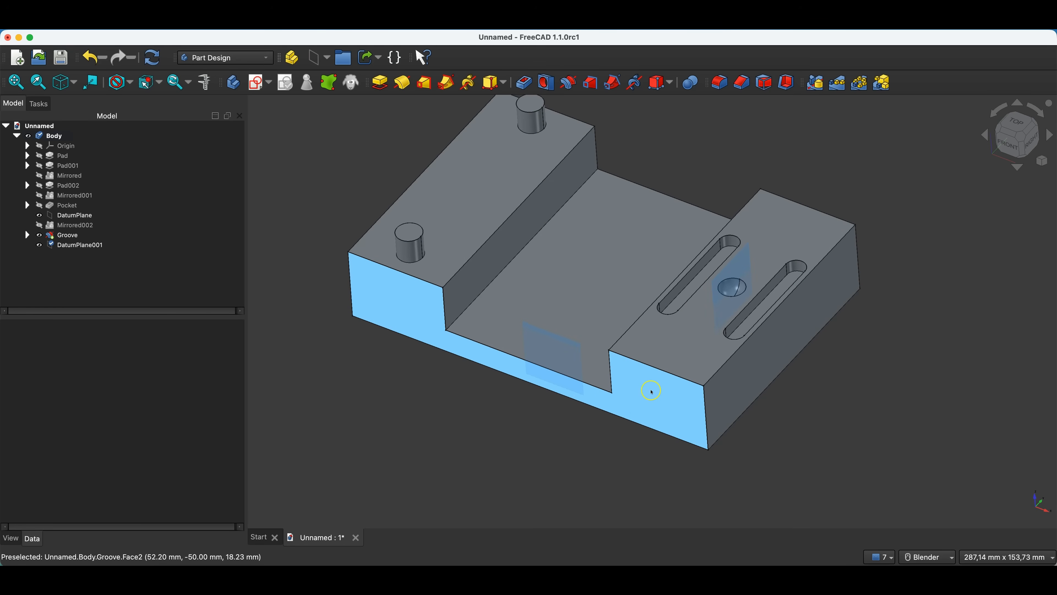
{"action": "left_click", "coordinate": [559, 351]}
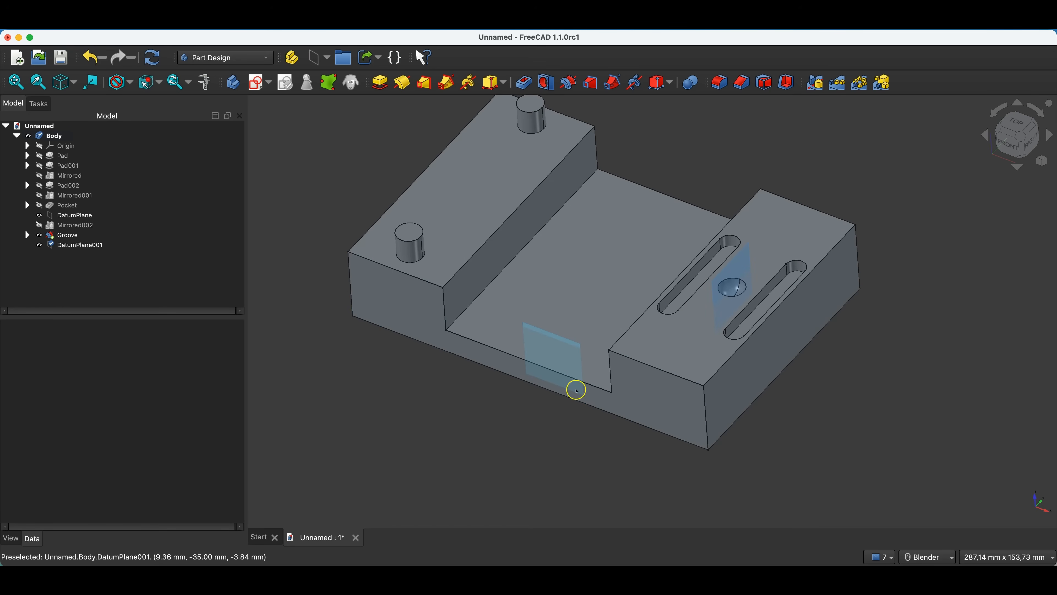
{"action": "left_click", "coordinate": [89, 245]}
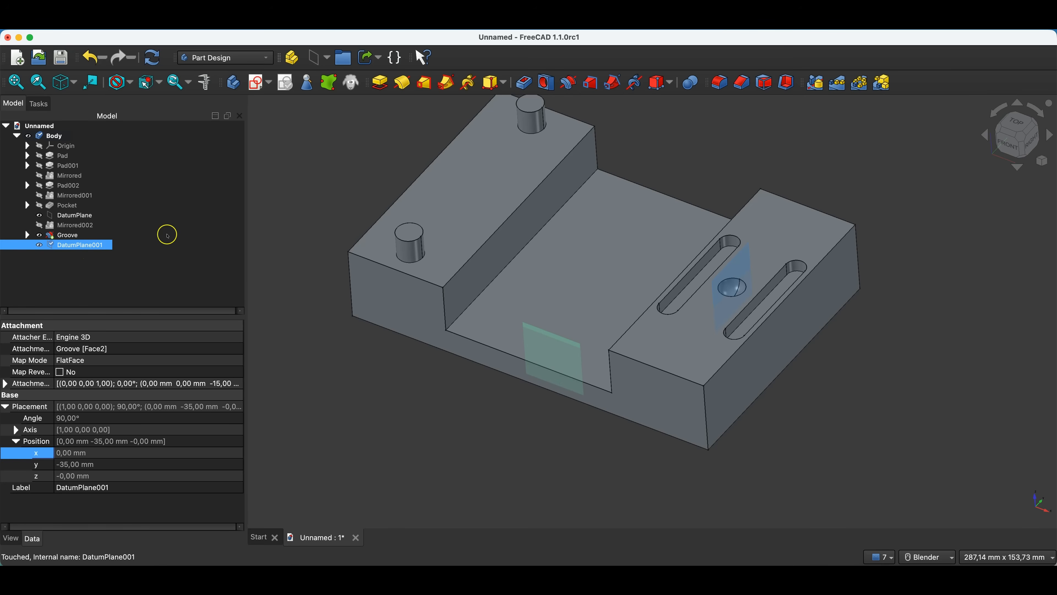
{"action": "left_click", "coordinate": [249, 84]}
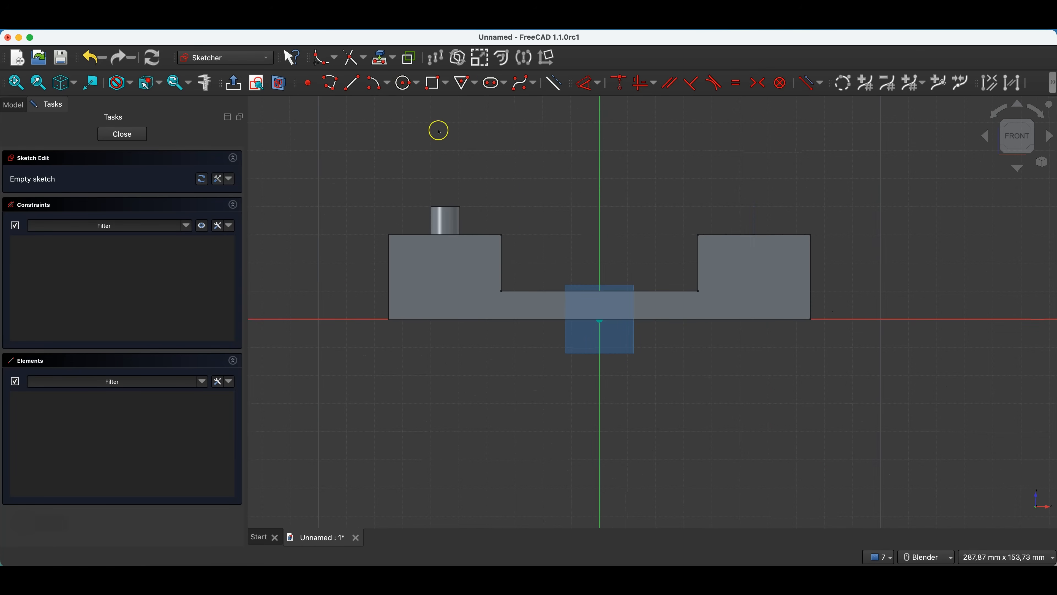
{"action": "left_click", "coordinate": [375, 54]}
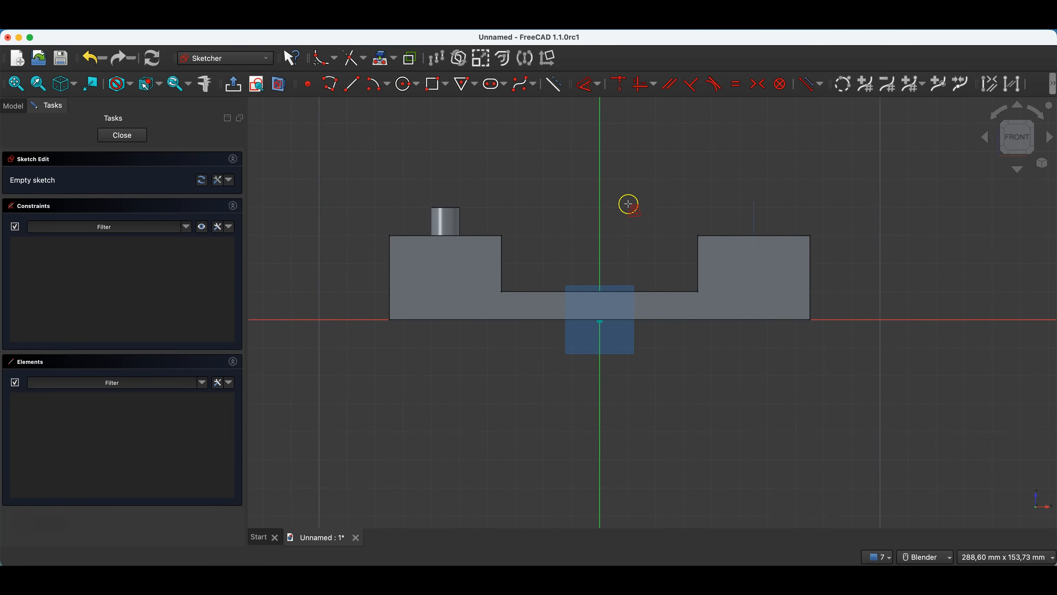
{"action": "left_click", "coordinate": [655, 291]}
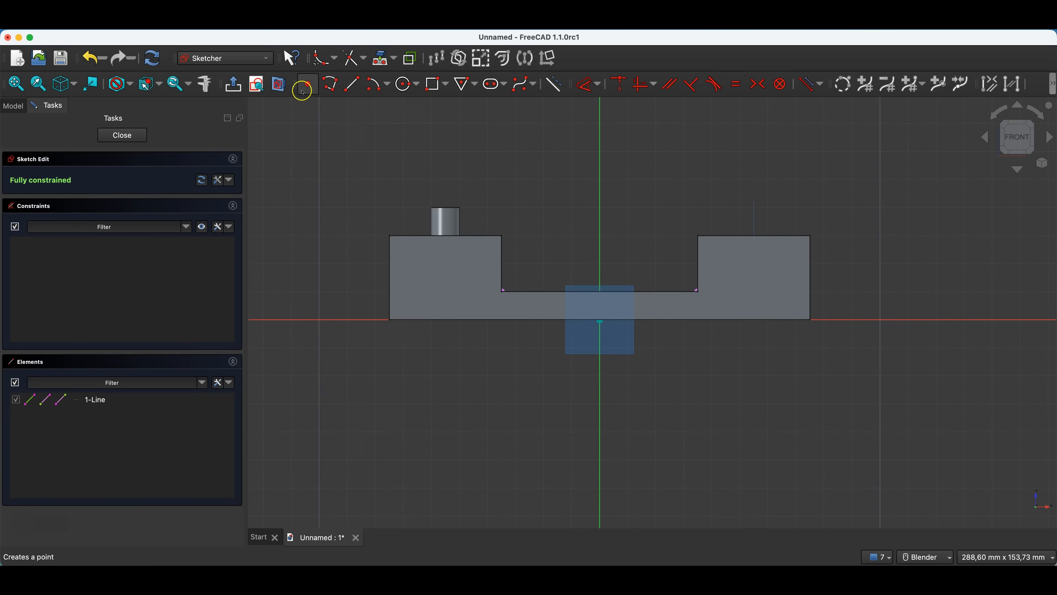
{"action": "left_click", "coordinate": [279, 84]}
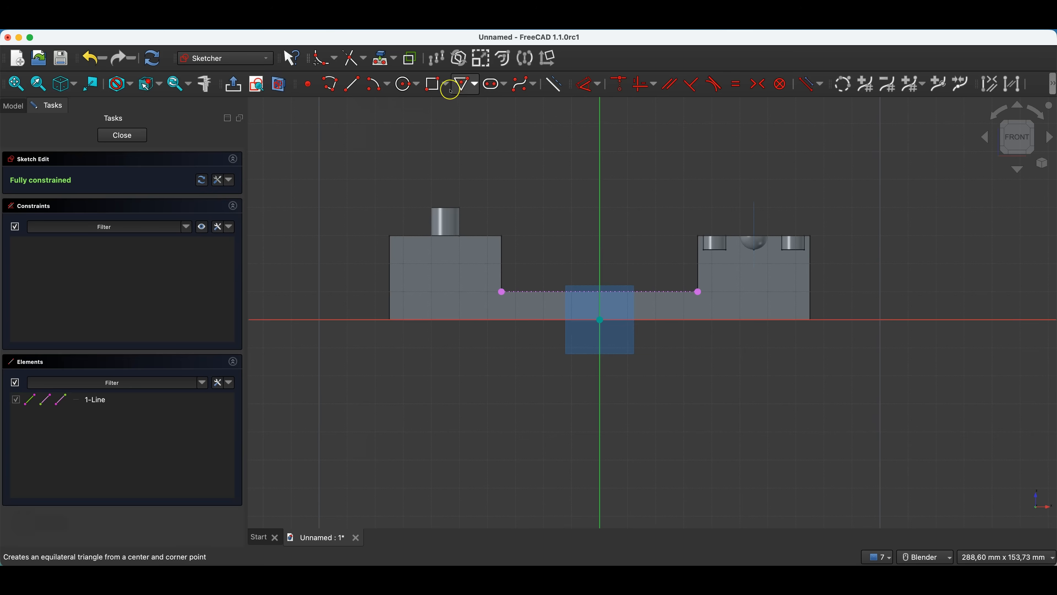
Sketch a 10 mm diameter circle centred on the midpoint of the projected floor edge, and close the sketch.
{"action": "left_click", "coordinate": [407, 84]}
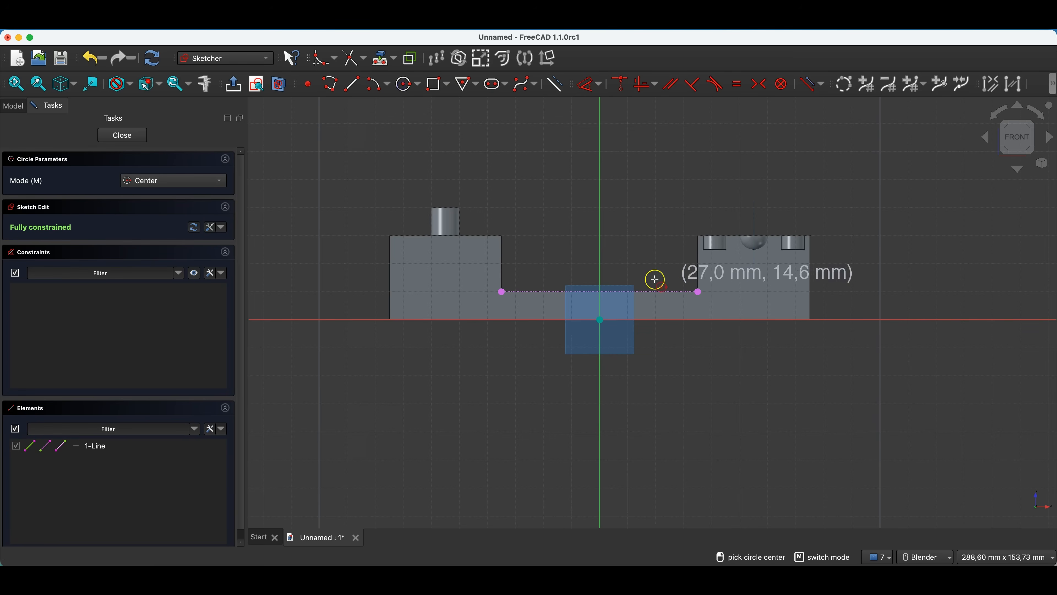
{"action": "left_click", "coordinate": [600, 292]}
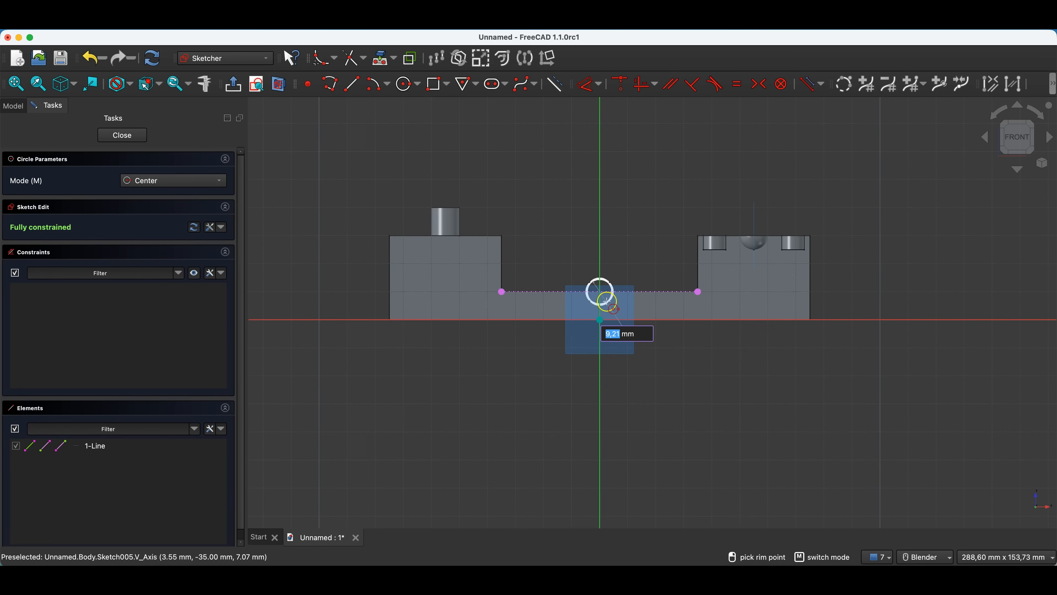
{"action": "type", "text": "10"}
{"action": "key", "text": "Return"}
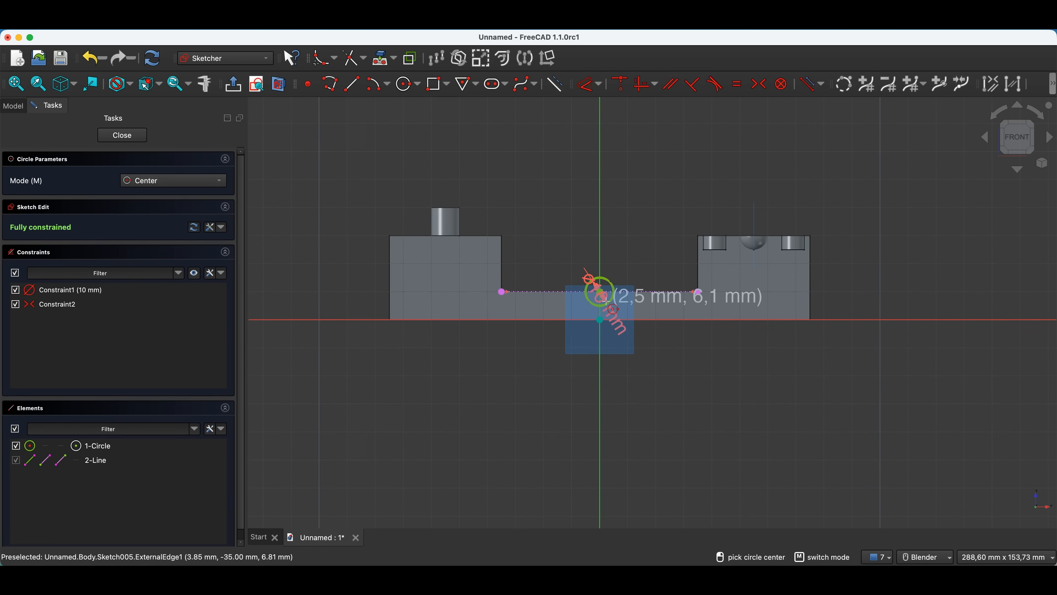
{"action": "scroll", "coordinate": [603, 288], "scroll_direction": "up", "scroll_amount": 5}
{"action": "scroll", "coordinate": [607, 286], "scroll_direction": "down", "scroll_amount": 3}
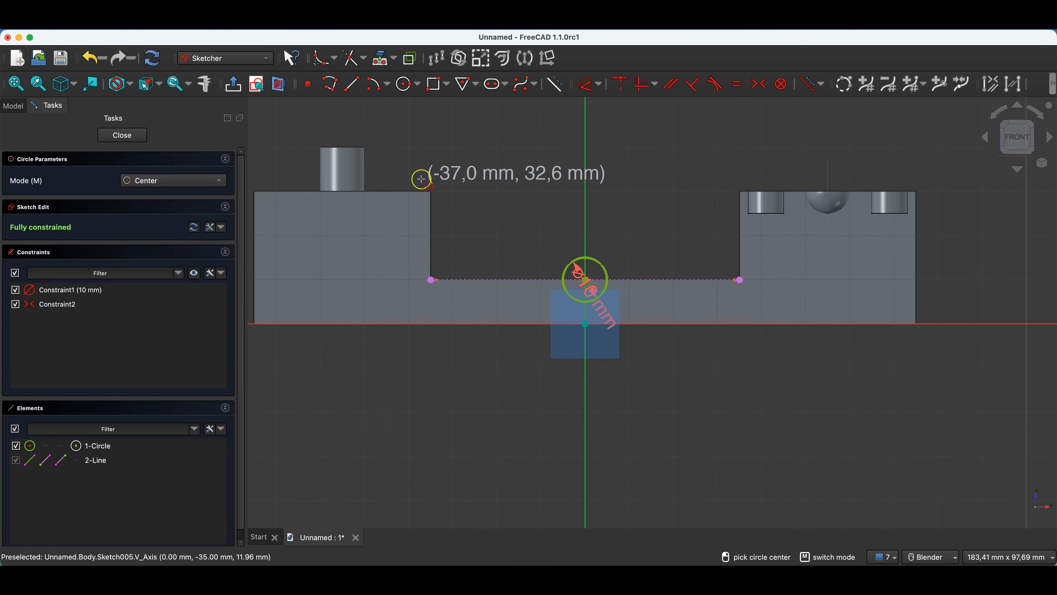
{"action": "left_click", "coordinate": [110, 136]}
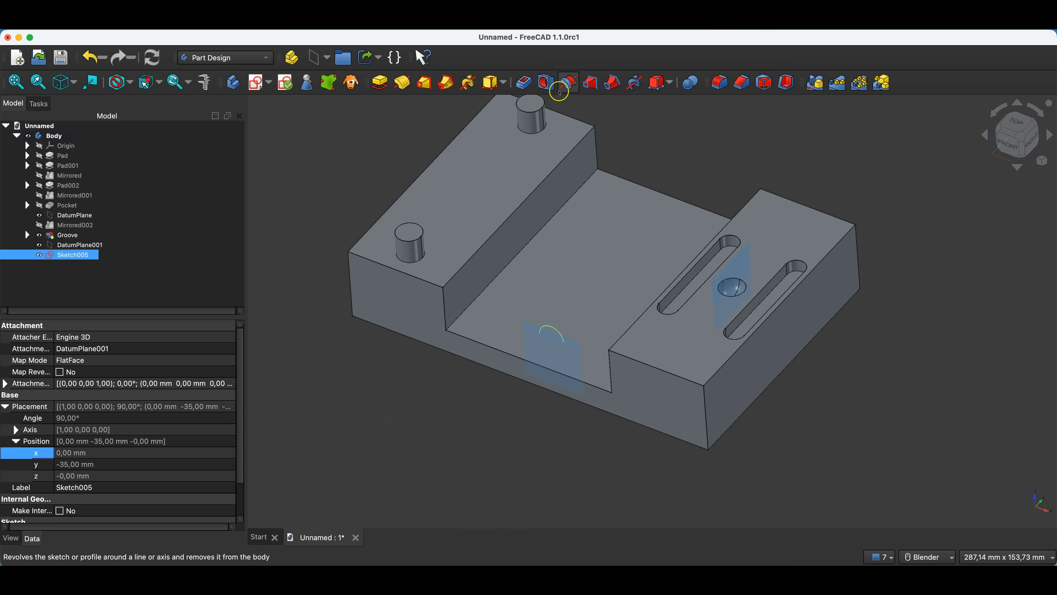
Pocket the circle sketch 25 mm along the sketch normal to cut a half-round groove in the floor.
{"action": "left_click", "coordinate": [524, 82]}
{"action": "type", "text": "25"}
{"action": "left_click", "coordinate": [103, 230]}
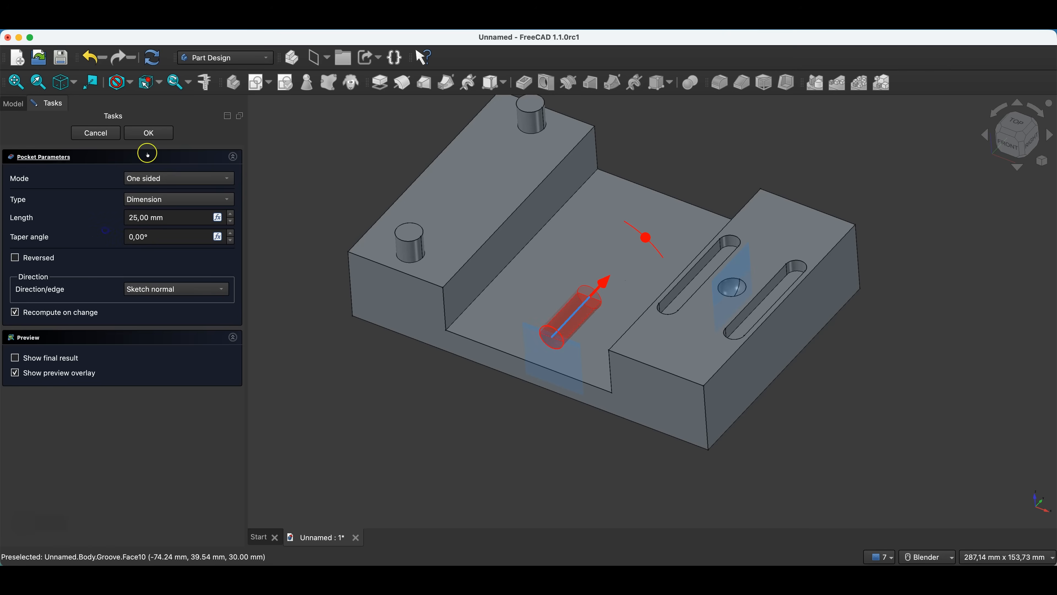
{"action": "left_click", "coordinate": [148, 134]}
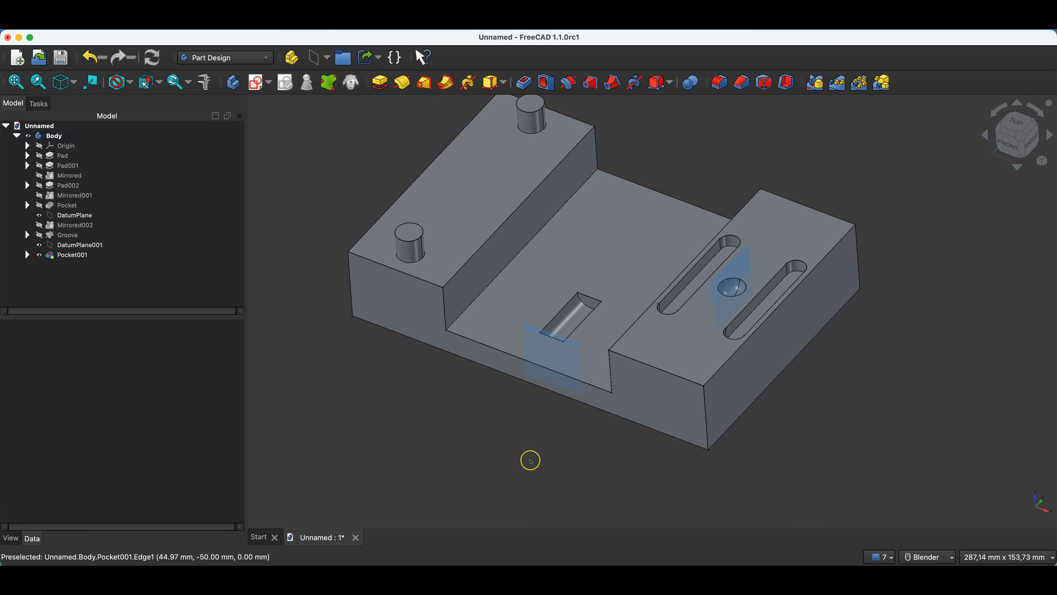